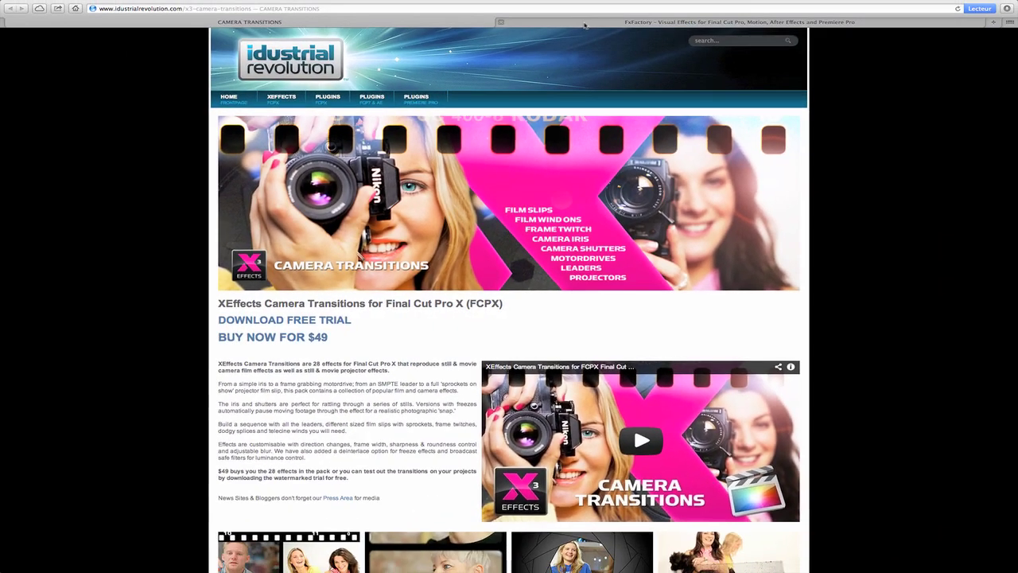
- Open the FxFactory web page, switch to the FxFactory application, and examine the Moods plug-in's version, supported hosts and presets
{"action": "left_click", "coordinate": [584, 22]}
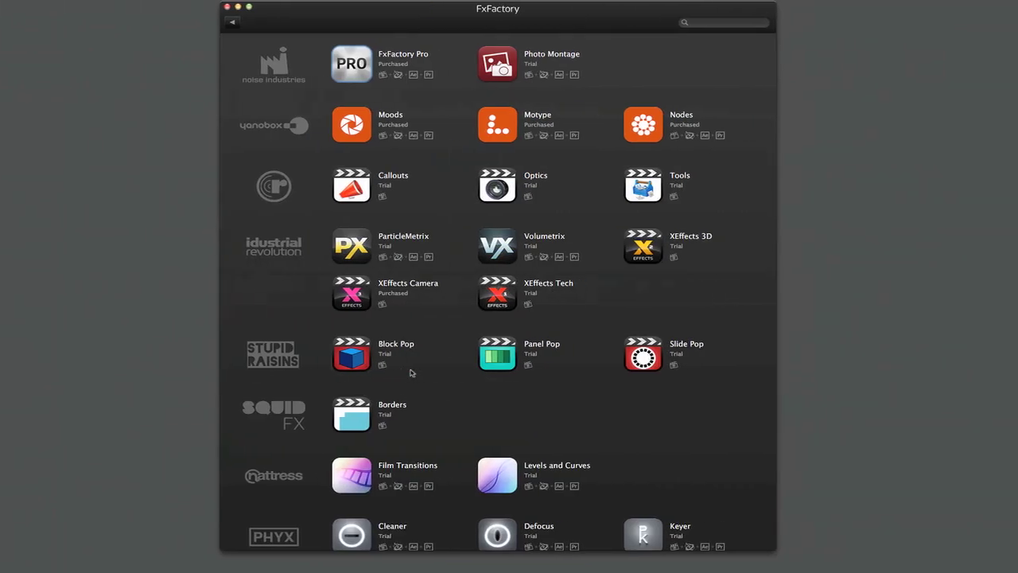
{"action": "mouse_move", "coordinate": [411, 372]}
{"action": "mouse_move", "coordinate": [395, 346]}
{"action": "mouse_move", "coordinate": [437, 285]}
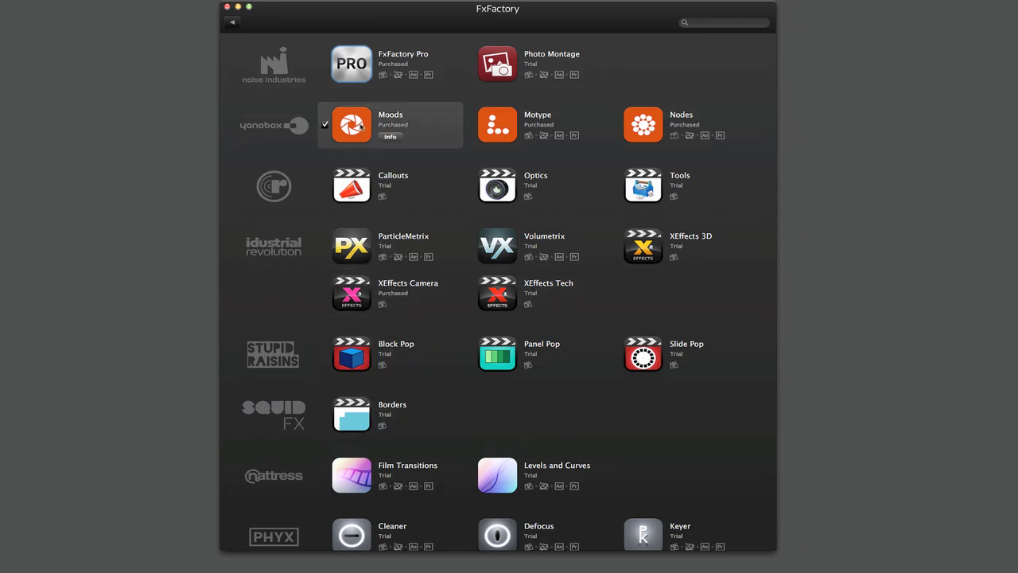
{"action": "left_click", "coordinate": [362, 125]}
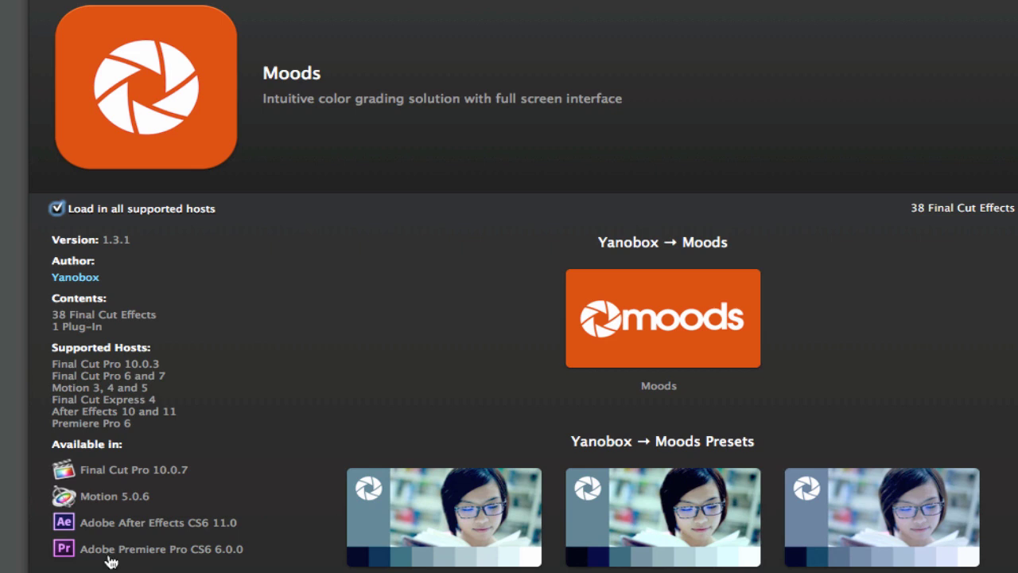
{"action": "mouse_move", "coordinate": [460, 450]}
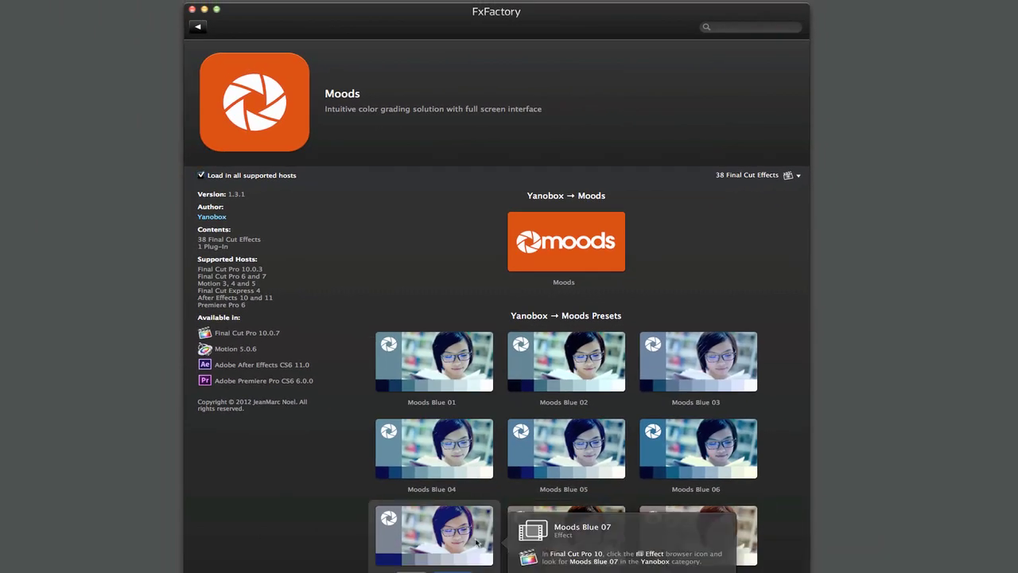
{"action": "mouse_move", "coordinate": [453, 349]}
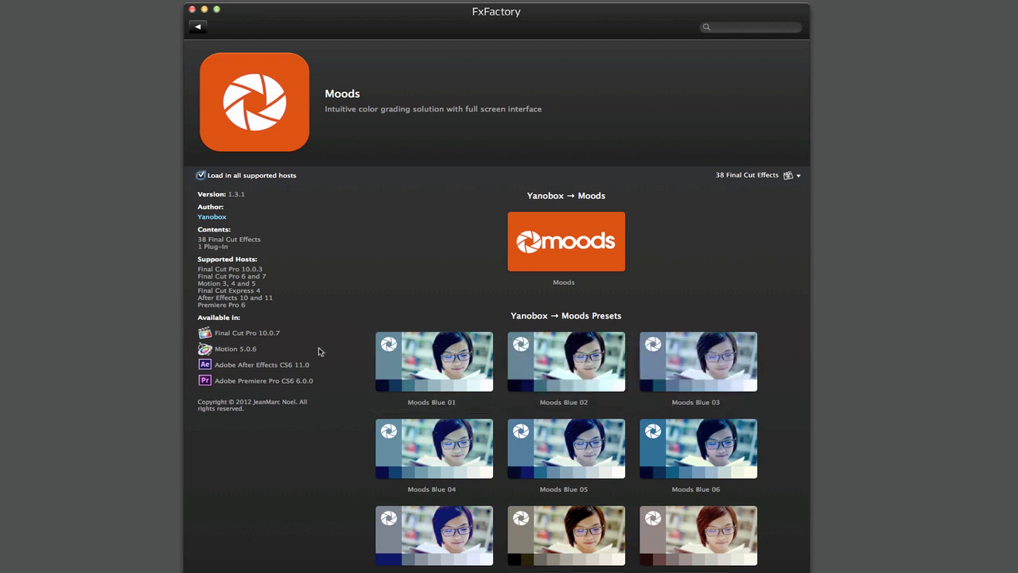
{"action": "left_click", "coordinate": [198, 30]}
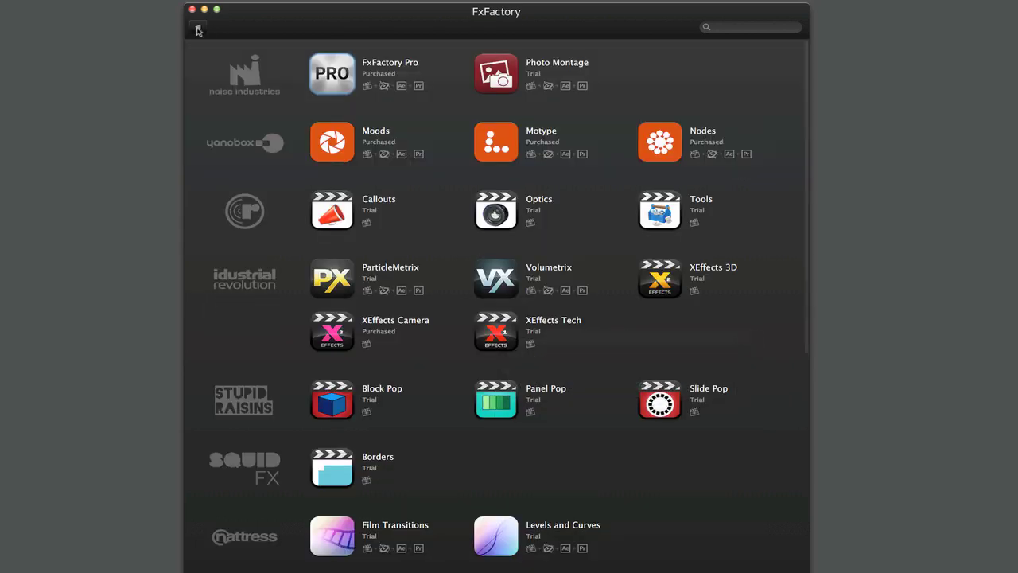
- Look through the FxFactory product catalogue to compare the purchased and trial plug-ins from each developer
{"action": "scroll", "coordinate": [403, 319], "scroll_direction": "down", "scroll_amount": 5}
{"action": "scroll", "coordinate": [403, 319], "scroll_direction": "down", "scroll_amount": 5}
{"action": "scroll", "coordinate": [404, 318], "scroll_direction": "up", "scroll_amount": 10}
{"action": "mouse_move", "coordinate": [365, 65]}
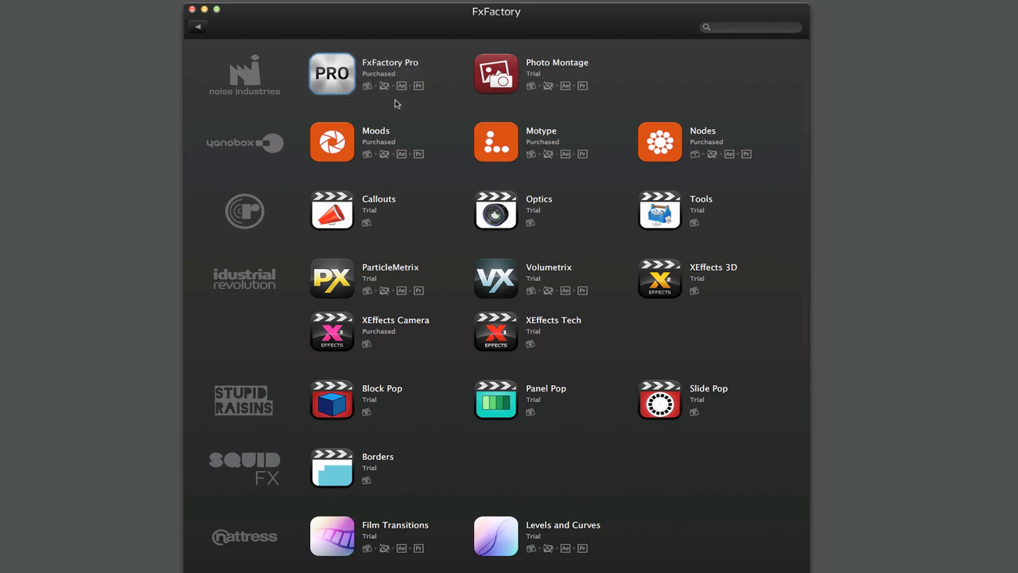
{"action": "mouse_move", "coordinate": [541, 419]}
{"action": "mouse_move", "coordinate": [372, 166]}
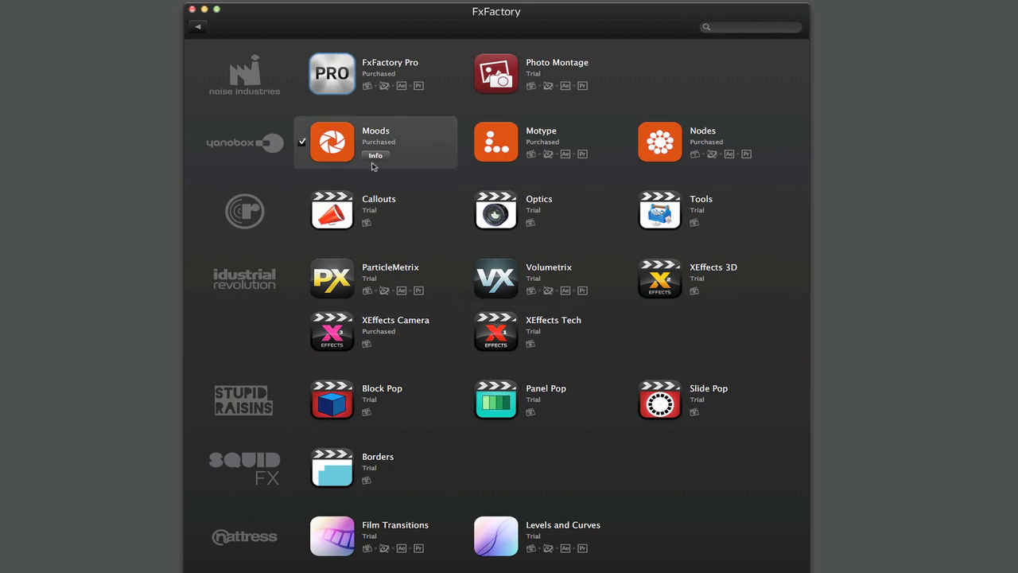
{"action": "mouse_move", "coordinate": [413, 327]}
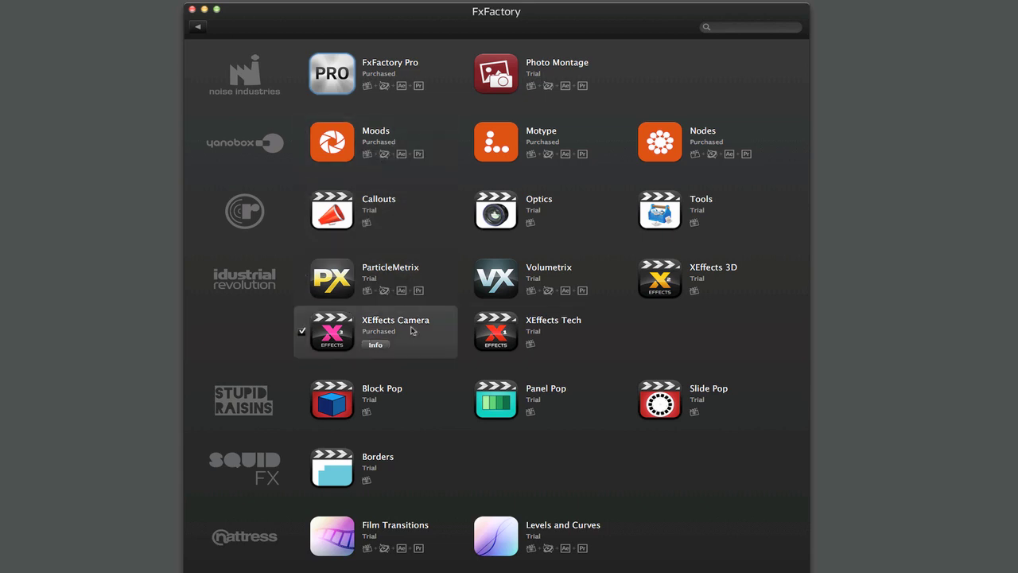
- Examine the XEffects Camera product details and its effects, including 35mm Film Wind On Freeze and 16mm Film Slip
{"action": "left_click", "coordinate": [374, 345]}
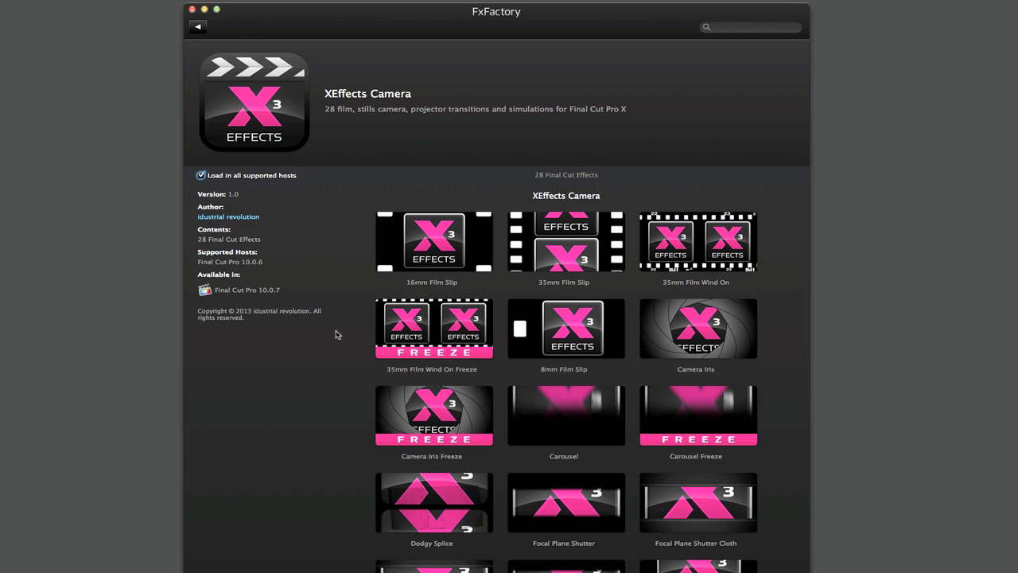
{"action": "scroll", "coordinate": [339, 437], "scroll_direction": "down", "scroll_amount": 3}
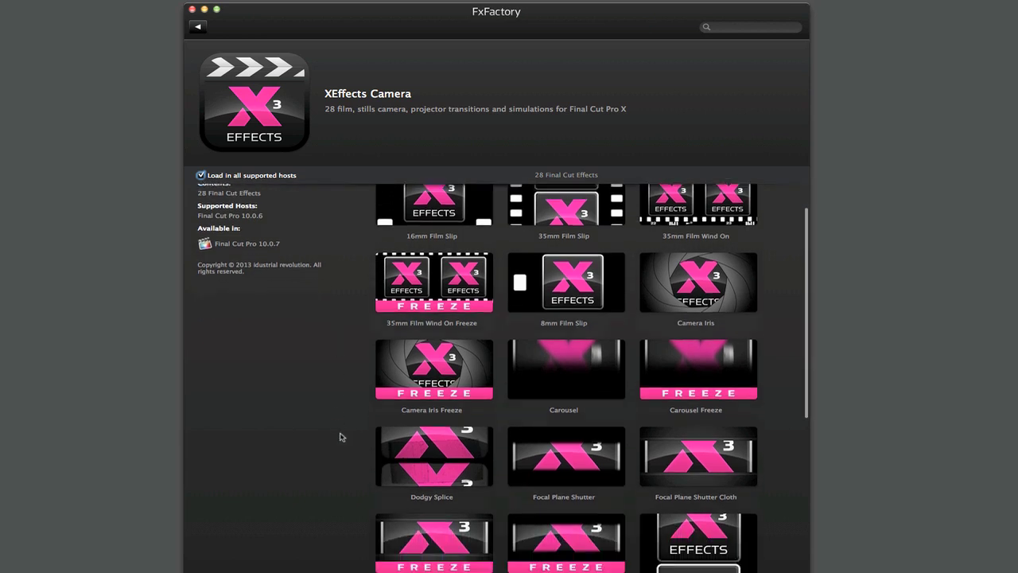
{"action": "scroll", "coordinate": [340, 433], "scroll_direction": "down", "scroll_amount": 8}
{"action": "scroll", "coordinate": [341, 432], "scroll_direction": "up", "scroll_amount": 10}
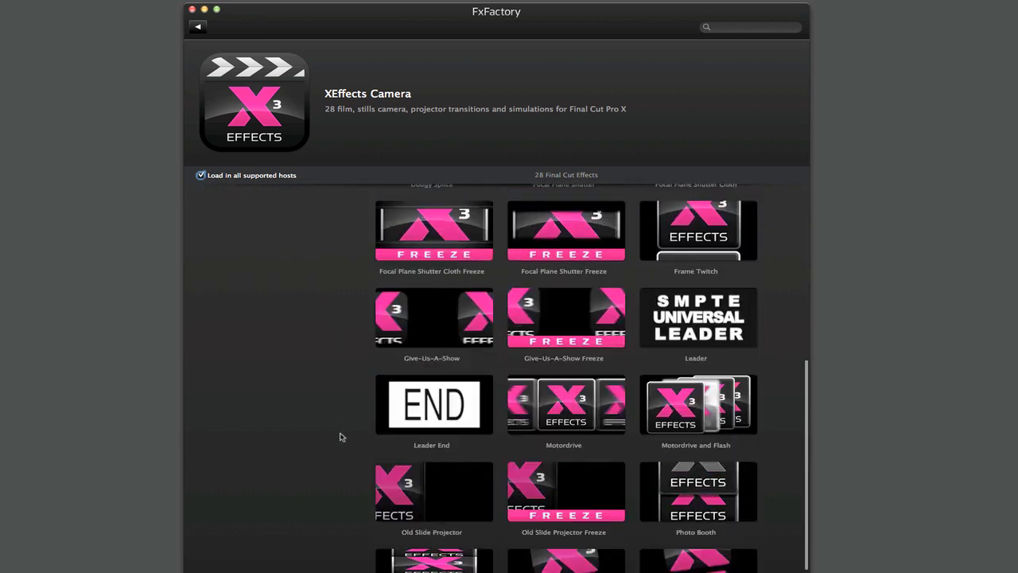
{"action": "left_click", "coordinate": [449, 332]}
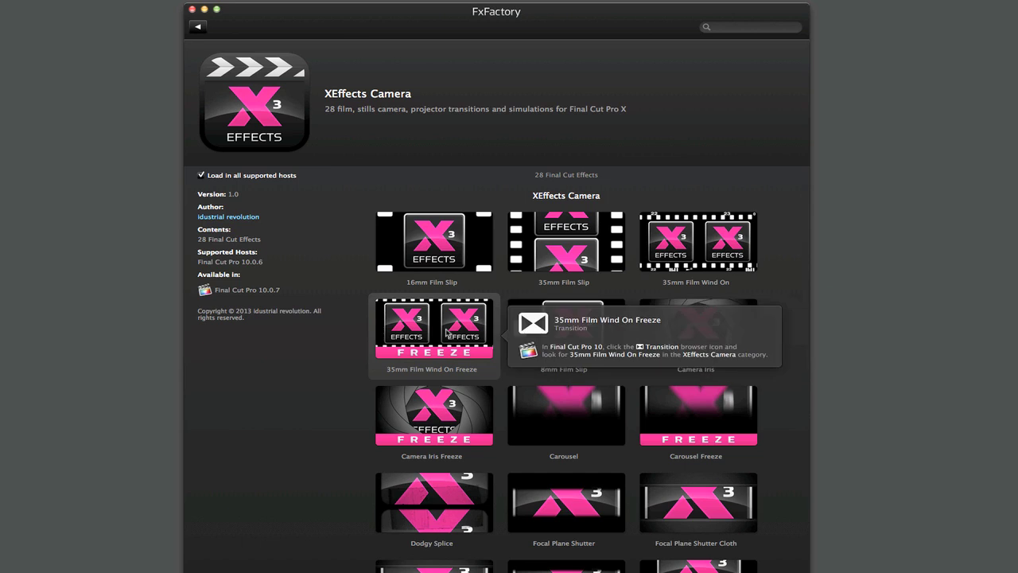
{"action": "left_click", "coordinate": [436, 270]}
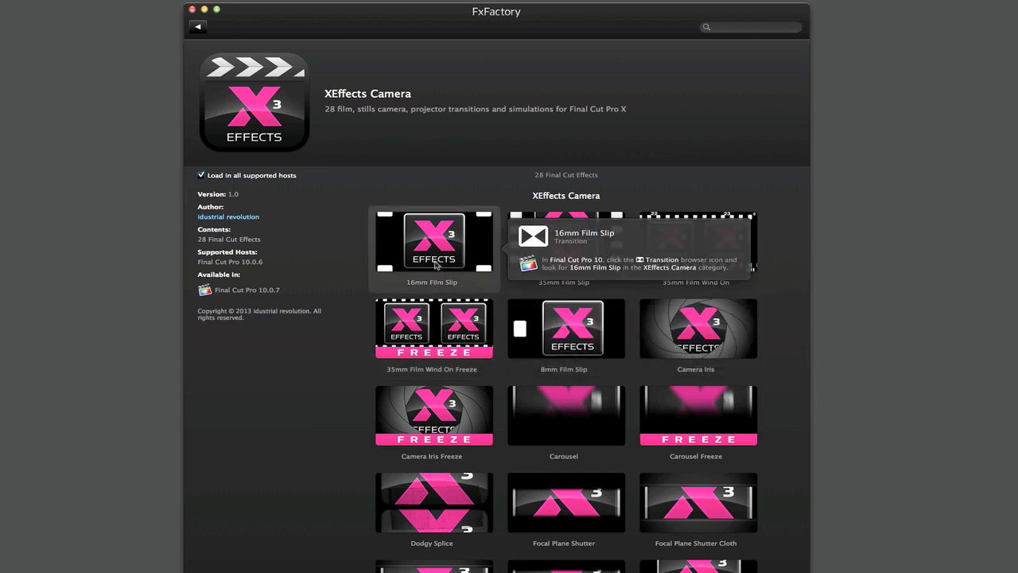
{"action": "left_click", "coordinate": [198, 29]}
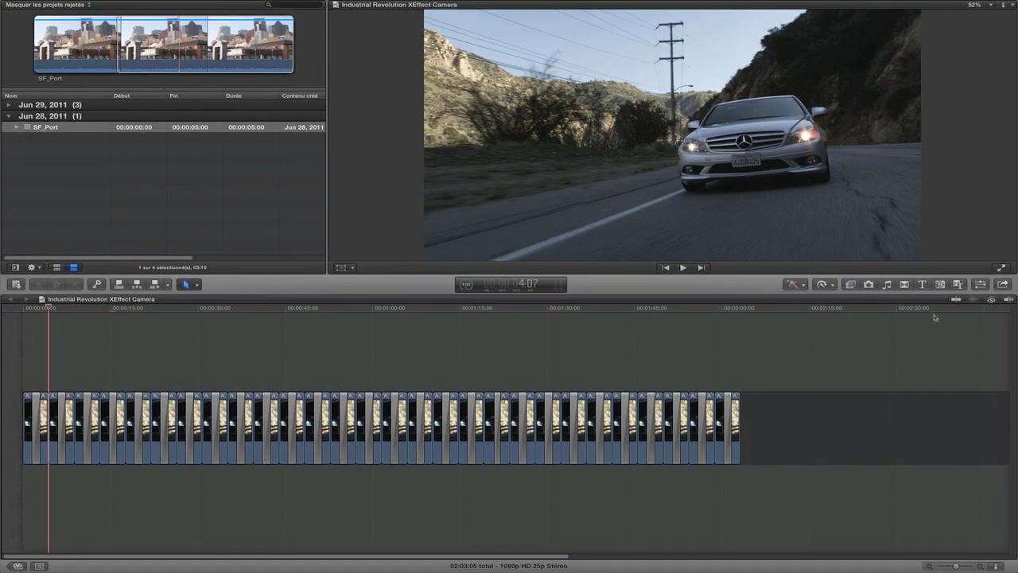
- Switch to Final Cut Pro, show only the XEffects Camera transitions, and hide the transition category list
{"action": "left_click", "coordinate": [905, 286]}
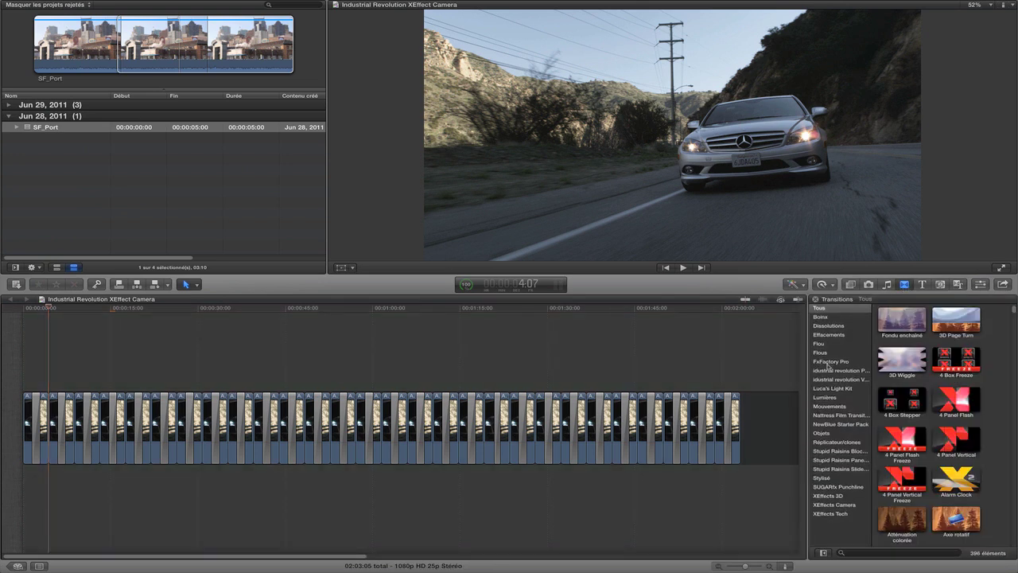
{"action": "left_click", "coordinate": [828, 365]}
{"action": "scroll", "coordinate": [943, 422], "scroll_direction": "down", "scroll_amount": 10}
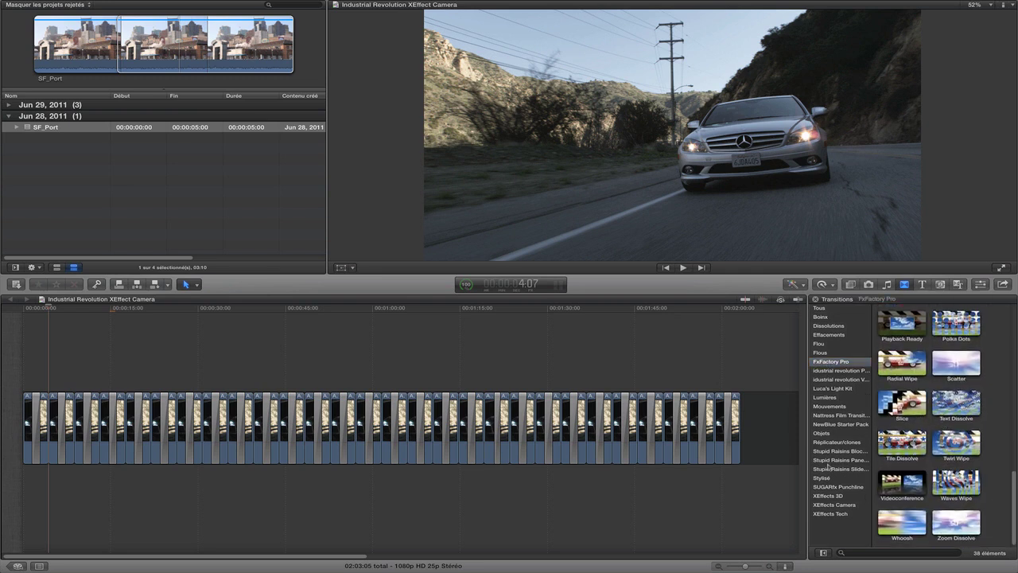
{"action": "left_click", "coordinate": [831, 505]}
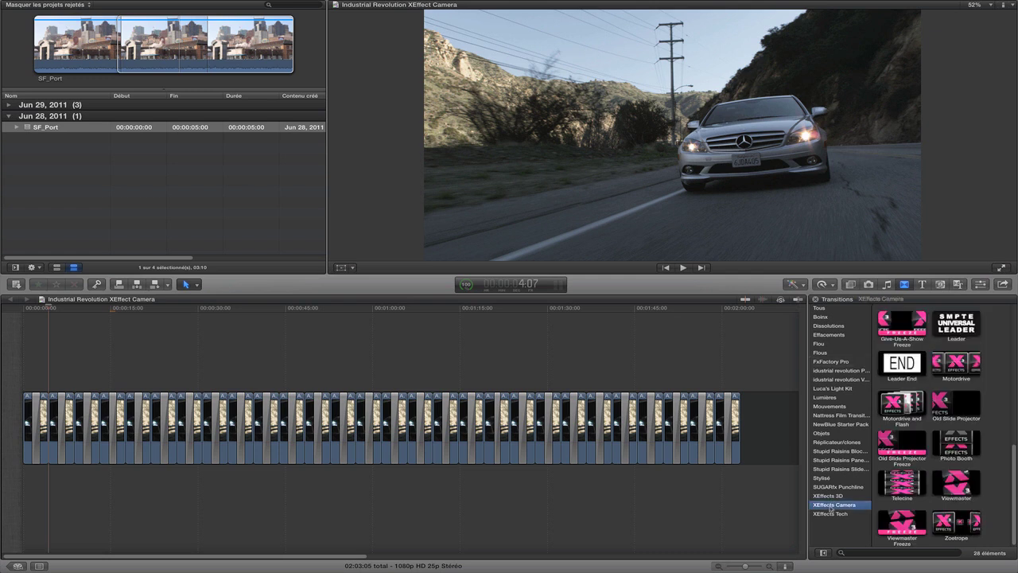
{"action": "left_click", "coordinate": [823, 552]}
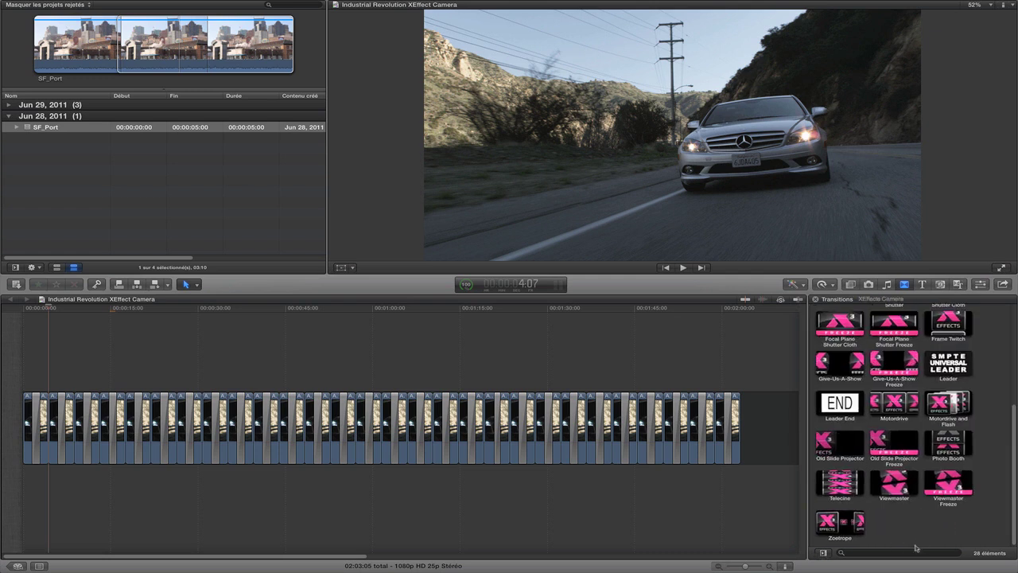
{"action": "scroll", "coordinate": [914, 429], "scroll_direction": "up", "scroll_amount": 5}
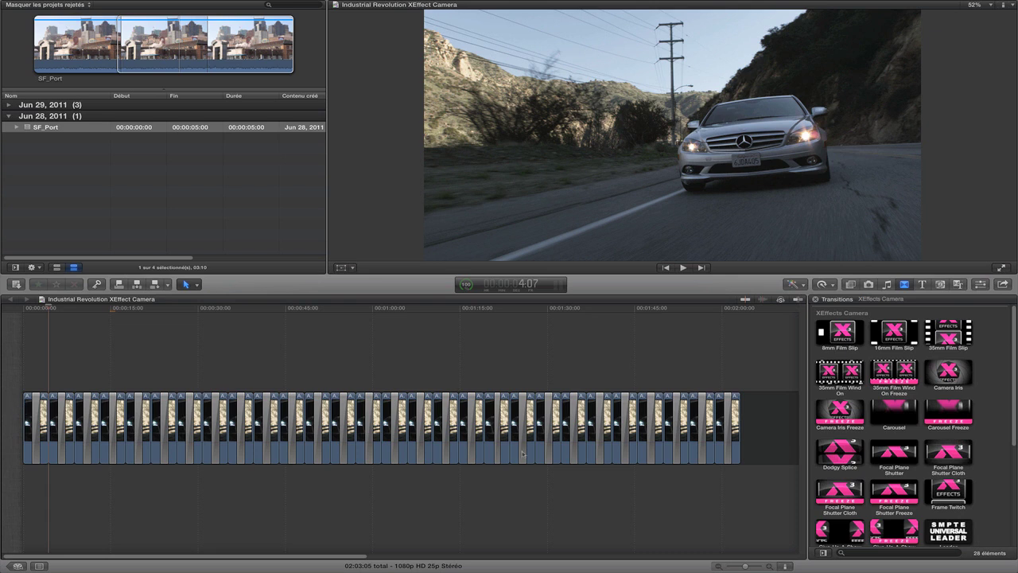
- Play the first clips of the timeline to review their film slip transitions, and return the playhead to the beginning
{"action": "key", "text": "super+equal"}
{"action": "key", "text": "super+equal"}
{"action": "key", "text": "super+equal"}
{"action": "key", "text": "super+equal"}
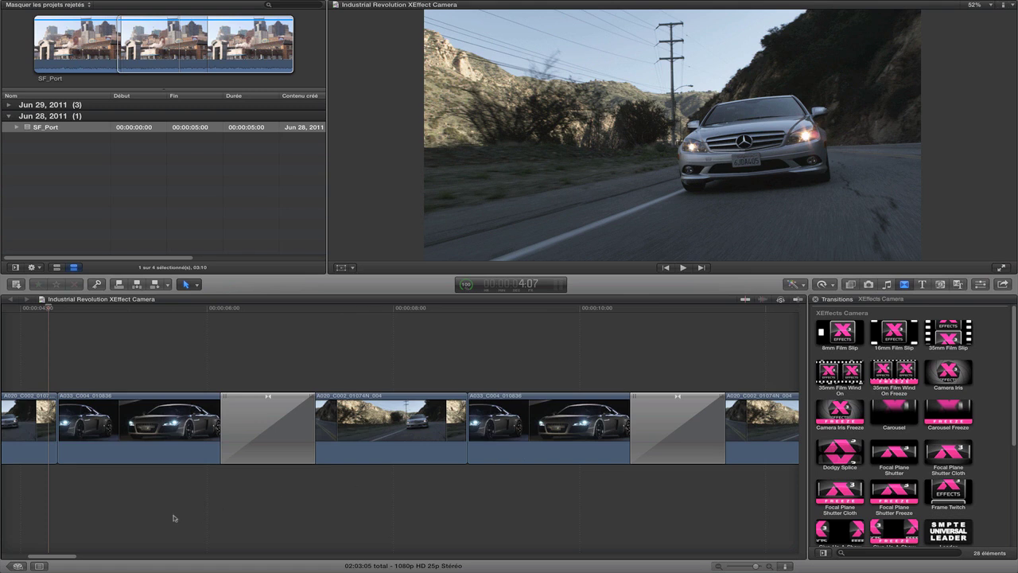
{"action": "scroll", "coordinate": [173, 516], "scroll_direction": "left", "scroll_amount": 5}
{"action": "left_click_drag", "start_coordinate": [215, 312], "coordinate": [82, 321]}
{"action": "key", "text": "space"}
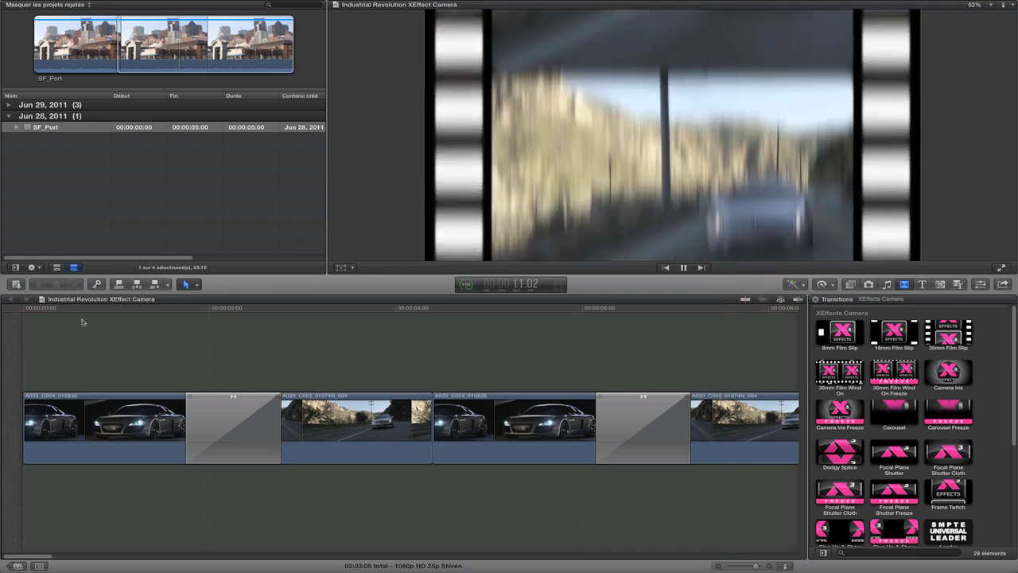
{"action": "key", "text": "space"}
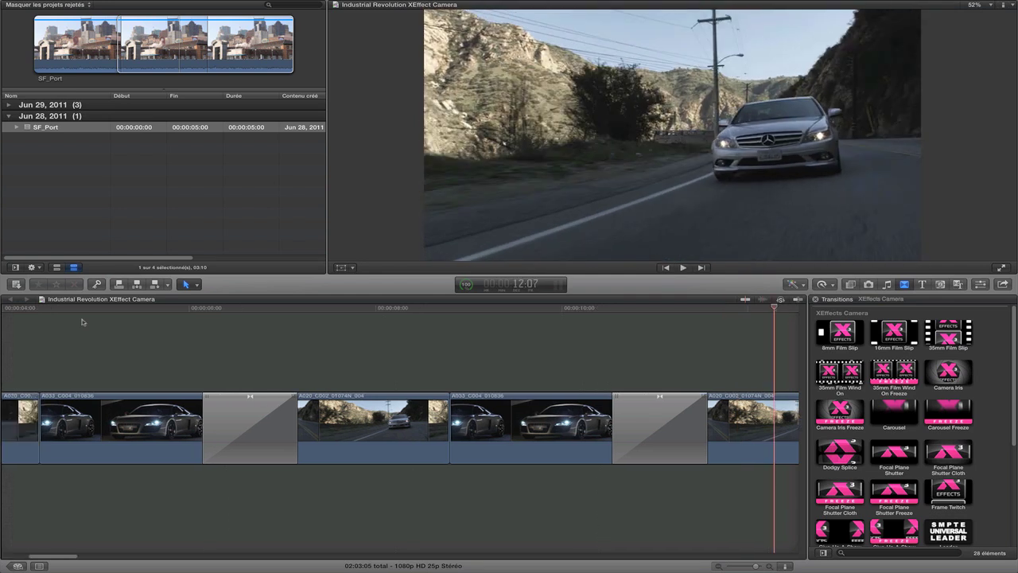
{"action": "key", "text": "Home"}
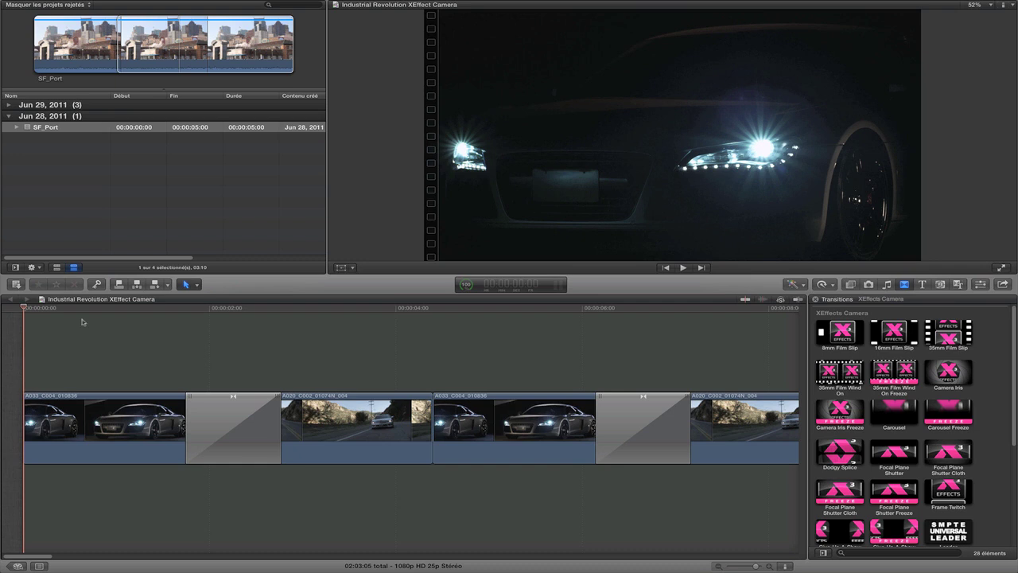
- Place the playhead inside the first transition, select that transition, and display its parameters
{"action": "mouse_move", "coordinate": [220, 309]}
{"action": "left_mouse_down"}
{"action": "mouse_move", "coordinate": [256, 314]}
{"action": "mouse_move", "coordinate": [186, 317]}
{"action": "mouse_move", "coordinate": [217, 322]}
{"action": "left_mouse_up"}
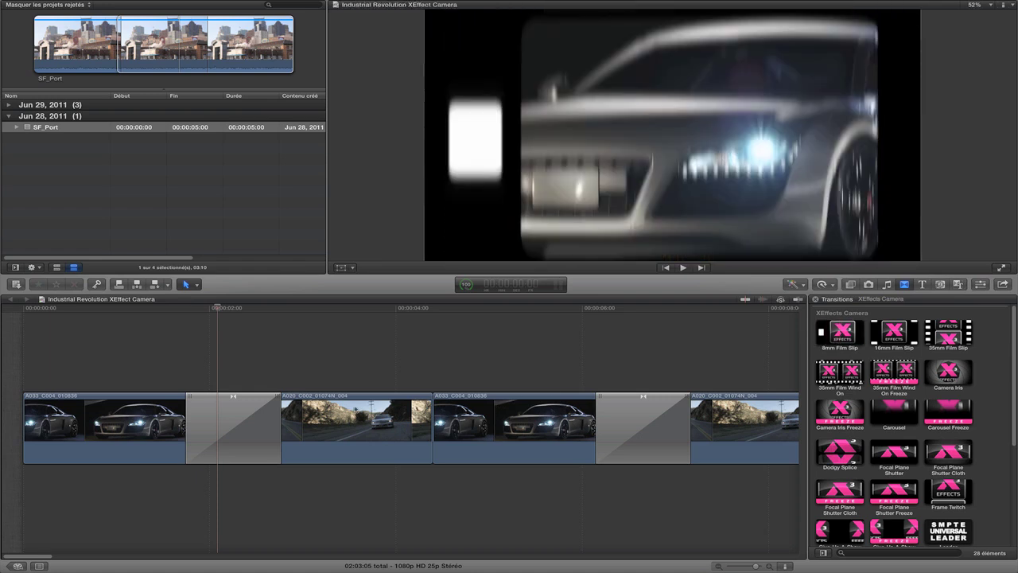
{"action": "left_click", "coordinate": [223, 429]}
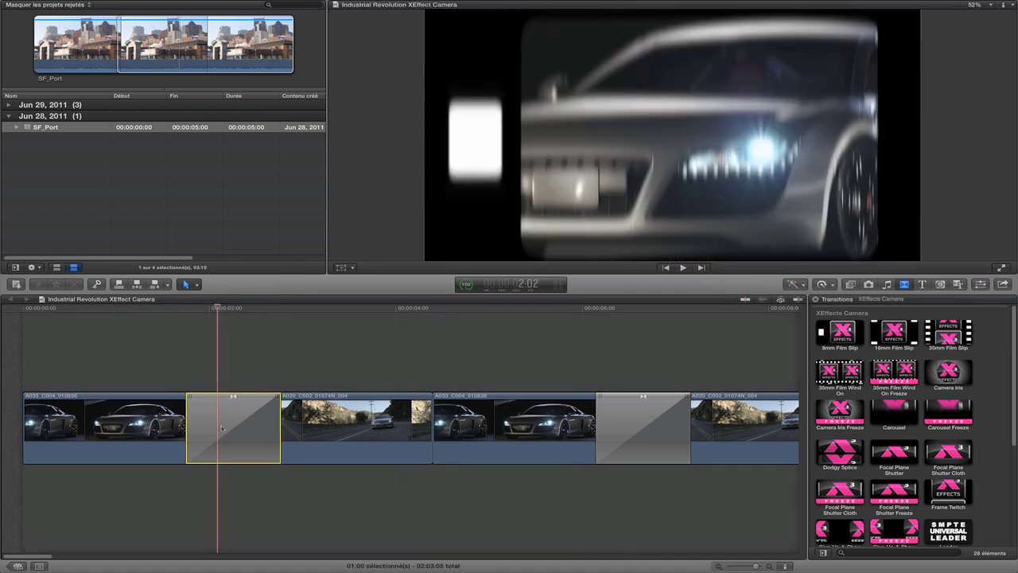
{"action": "left_click", "coordinate": [981, 285]}
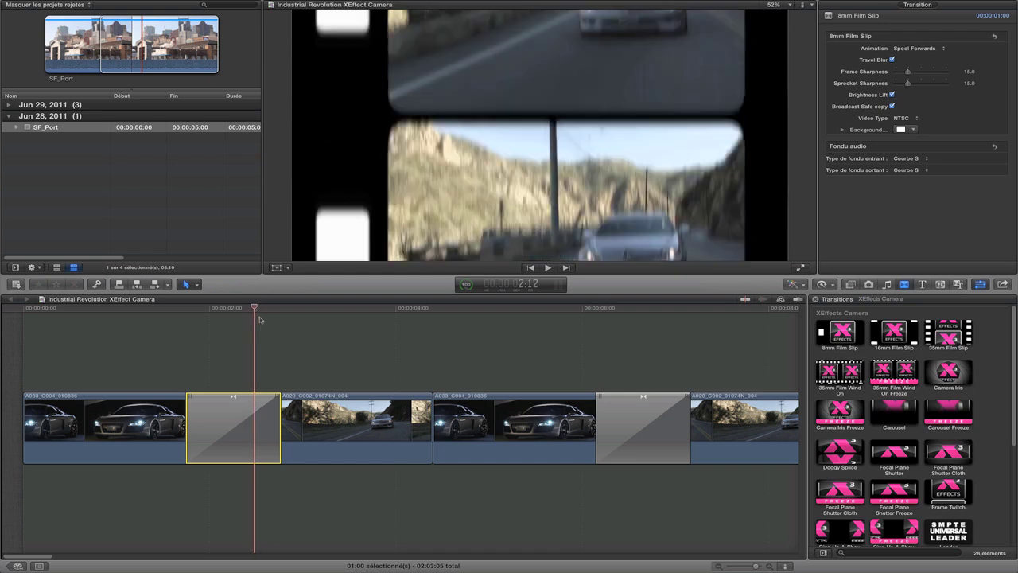
- Try the Spool Backwards animation on the 8mm Film Slip transition, preview it frame by frame, and restore Spool Forwards
{"action": "key", "text": "space"}
{"action": "left_click", "coordinate": [914, 48]}
{"action": "left_click", "coordinate": [913, 58]}
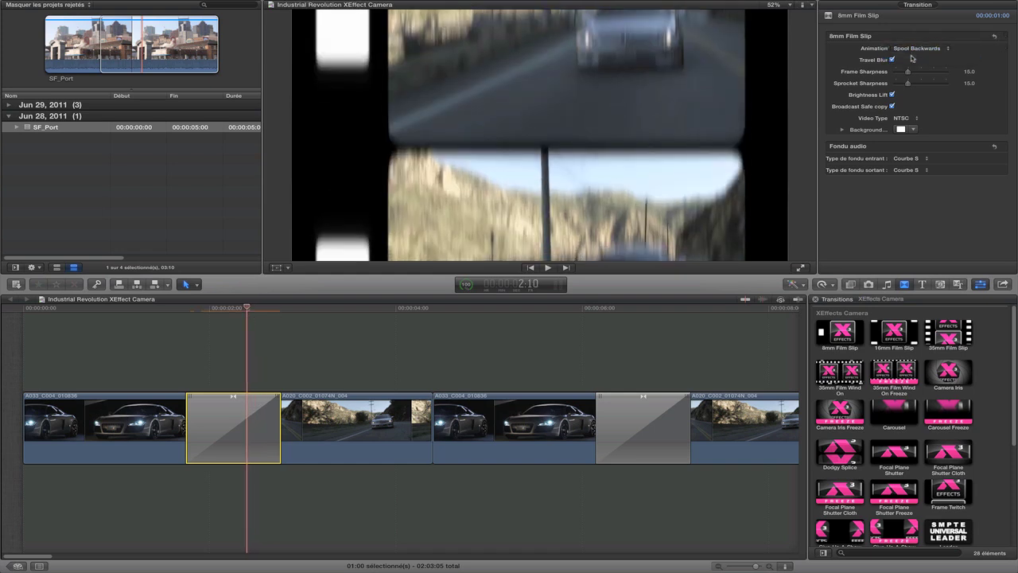
{"action": "key", "text": "space"}
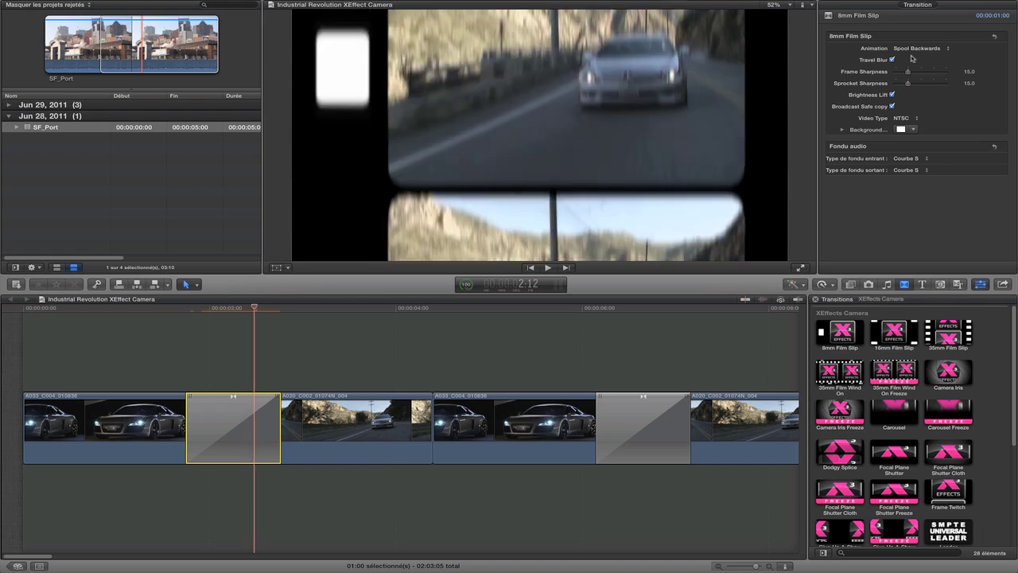
{"action": "key", "text": "Left"}
{"action": "key", "text": "Left"}
{"action": "key", "text": "Left"}
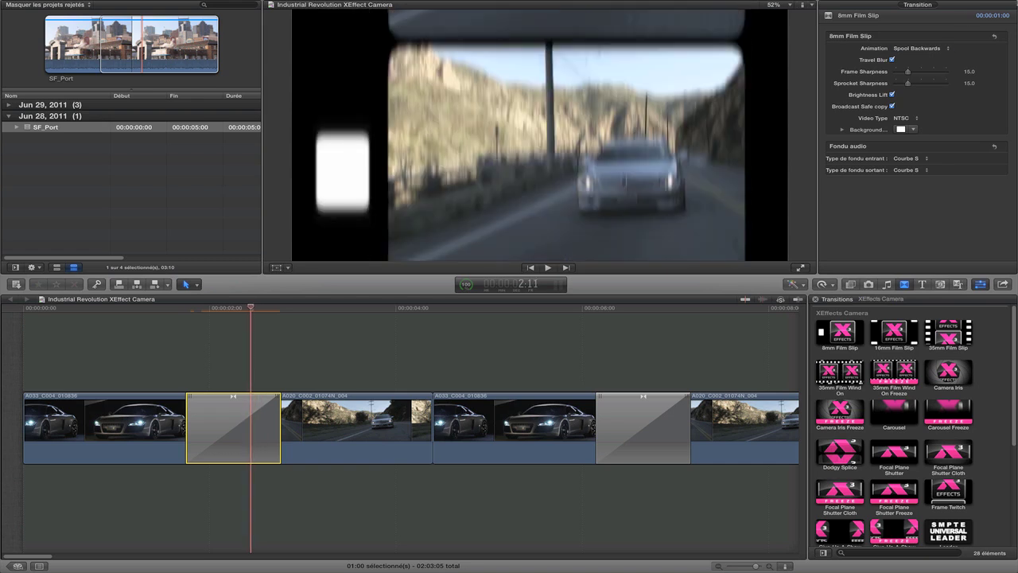
{"action": "left_click", "coordinate": [921, 49]}
{"action": "left_click", "coordinate": [922, 41]}
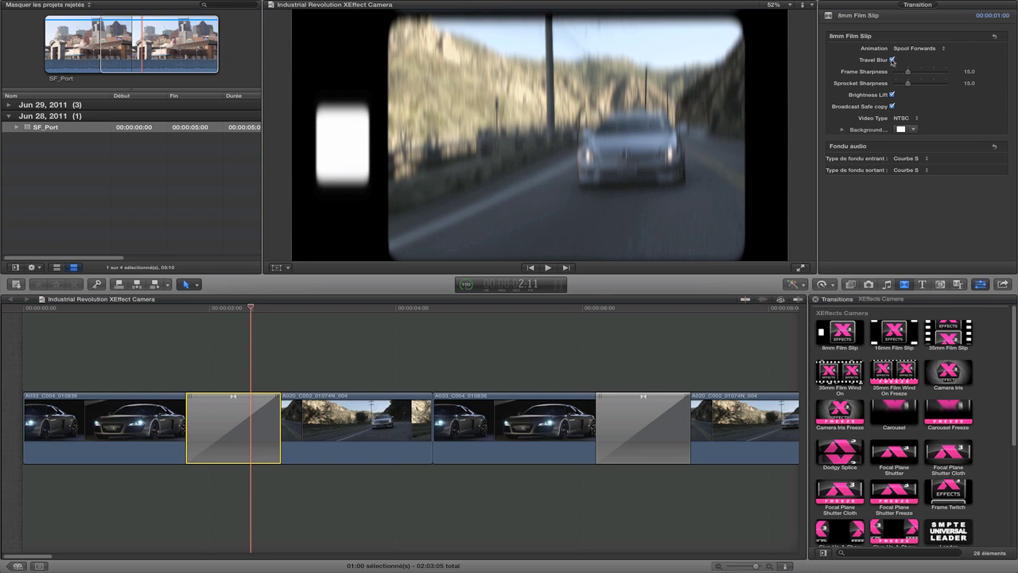
- Turn off Travel Blur on the 8mm Film Slip transition, comparing the frame with and without the blur
{"action": "left_click", "coordinate": [892, 61]}
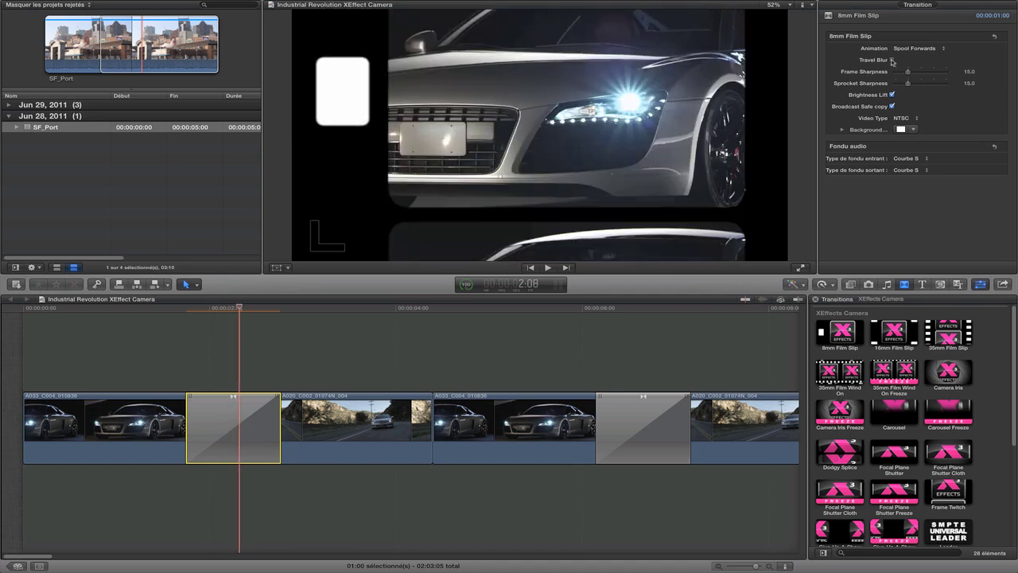
{"action": "key", "text": "Left"}
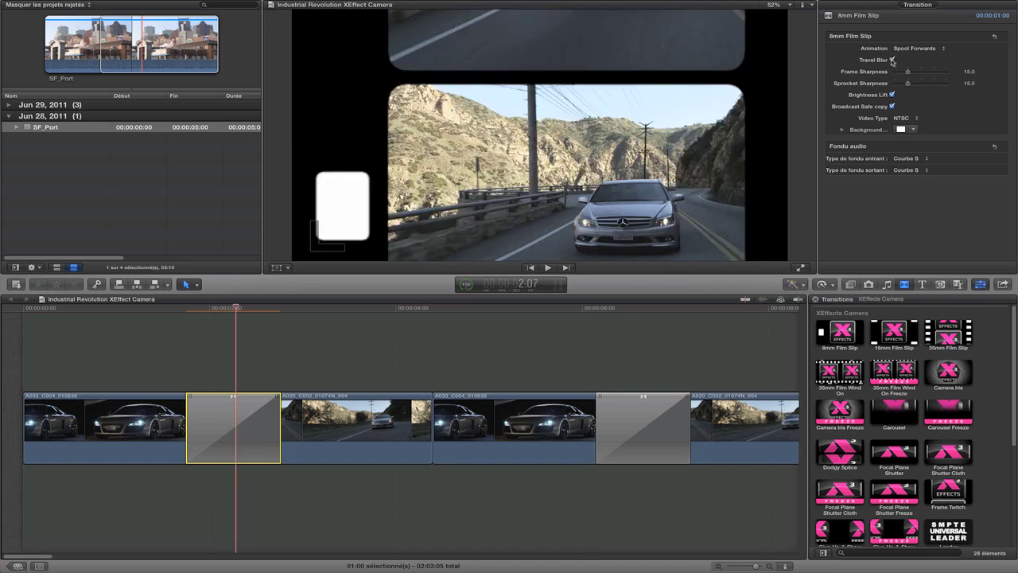
{"action": "left_click", "coordinate": [892, 61]}
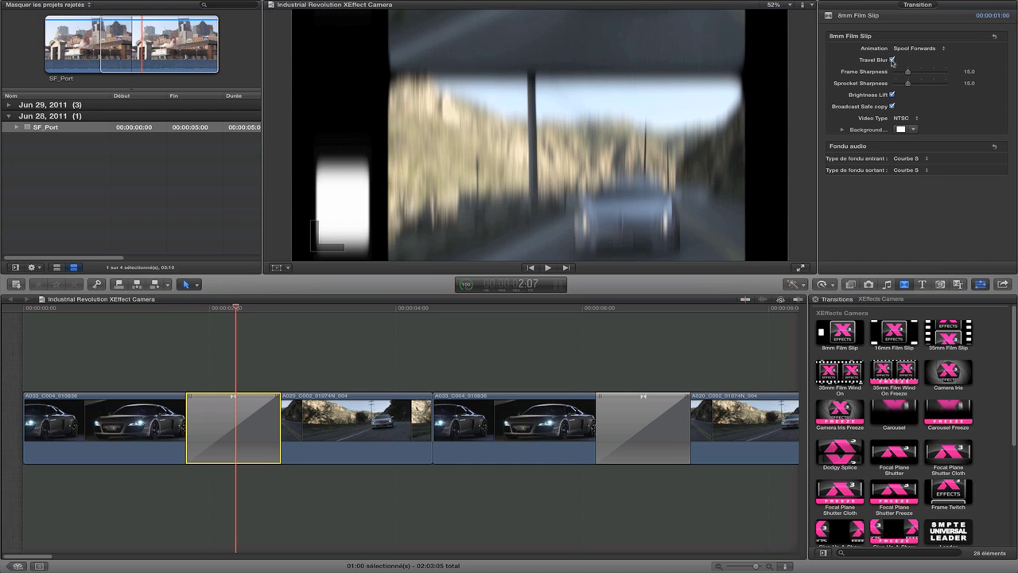
{"action": "left_click", "coordinate": [892, 60]}
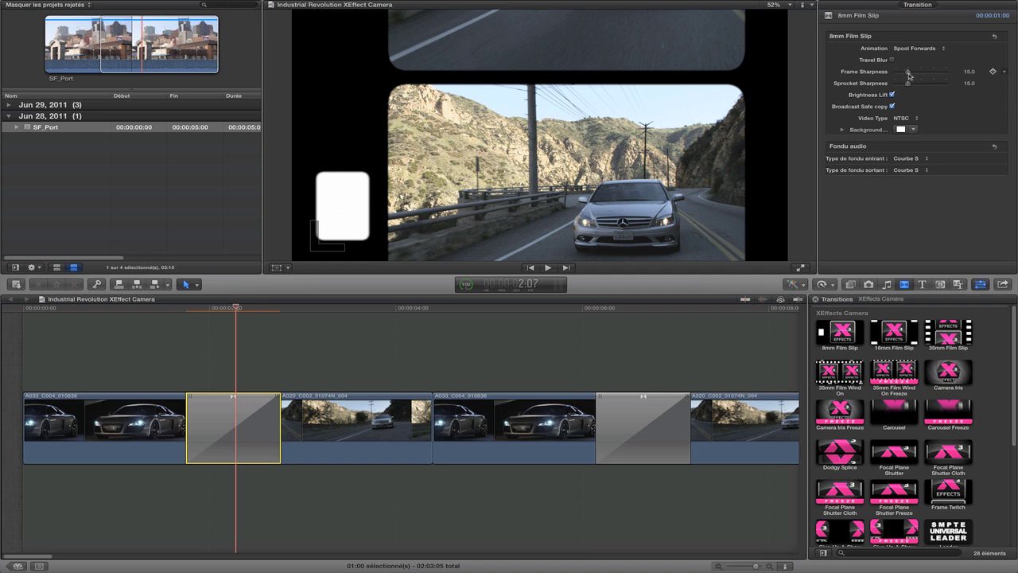
- Raise the 8mm Film Slip transition's Frame Sharpness to 48 and its Sprocket Sharpness to 18, inspecting a frame further into the transition
{"action": "mouse_move", "coordinate": [908, 71]}
{"action": "left_mouse_down"}
{"action": "mouse_move", "coordinate": [950, 72]}
{"action": "mouse_move", "coordinate": [916, 71]}
{"action": "left_mouse_up"}
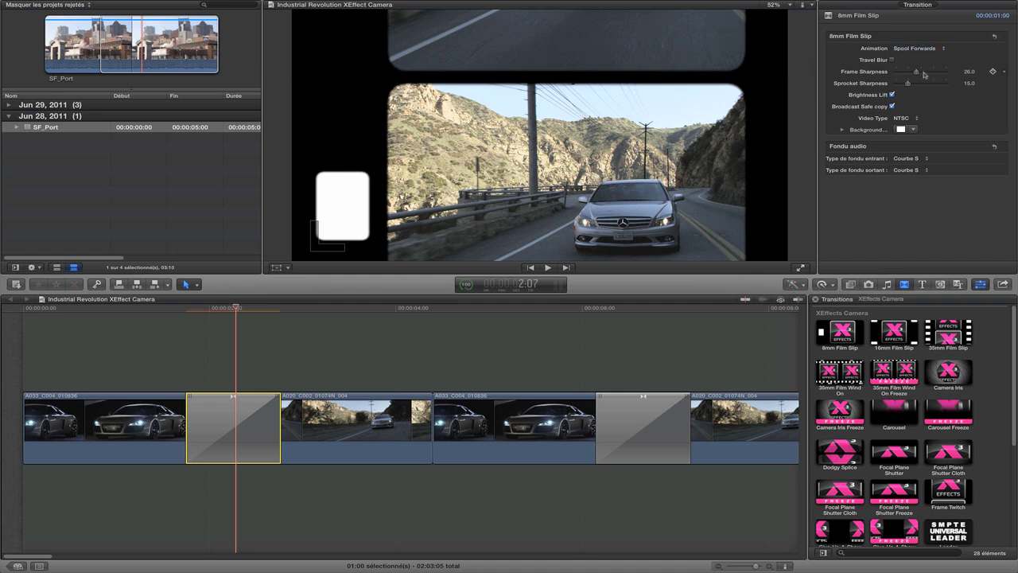
{"action": "left_click_drag", "start_coordinate": [917, 71], "coordinate": [947, 72]}
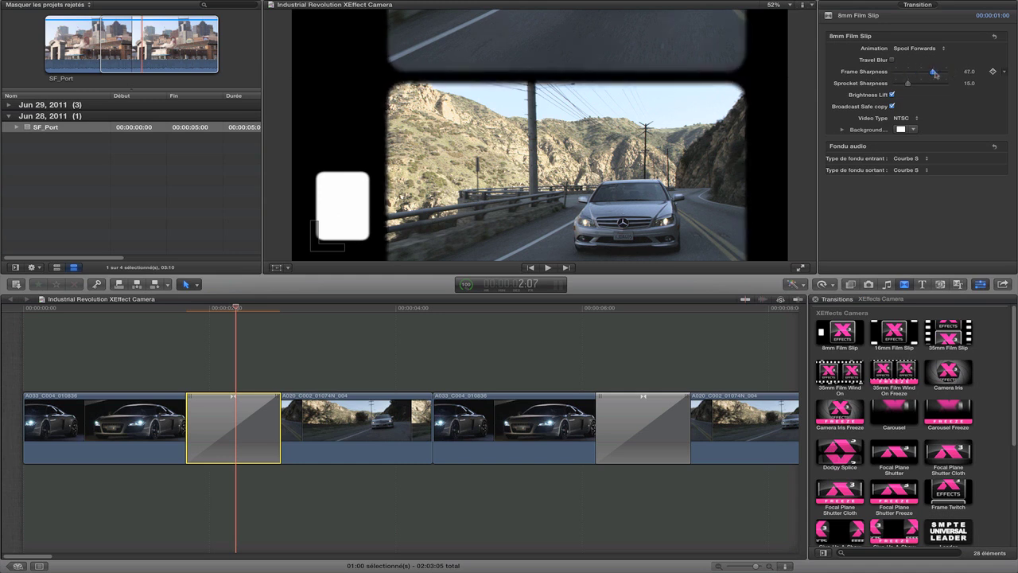
{"action": "mouse_move", "coordinate": [935, 75]}
{"action": "left_mouse_down"}
{"action": "mouse_move", "coordinate": [1002, 72]}
{"action": "mouse_move", "coordinate": [942, 72]}
{"action": "left_mouse_up"}
{"action": "left_click", "coordinate": [252, 309]}
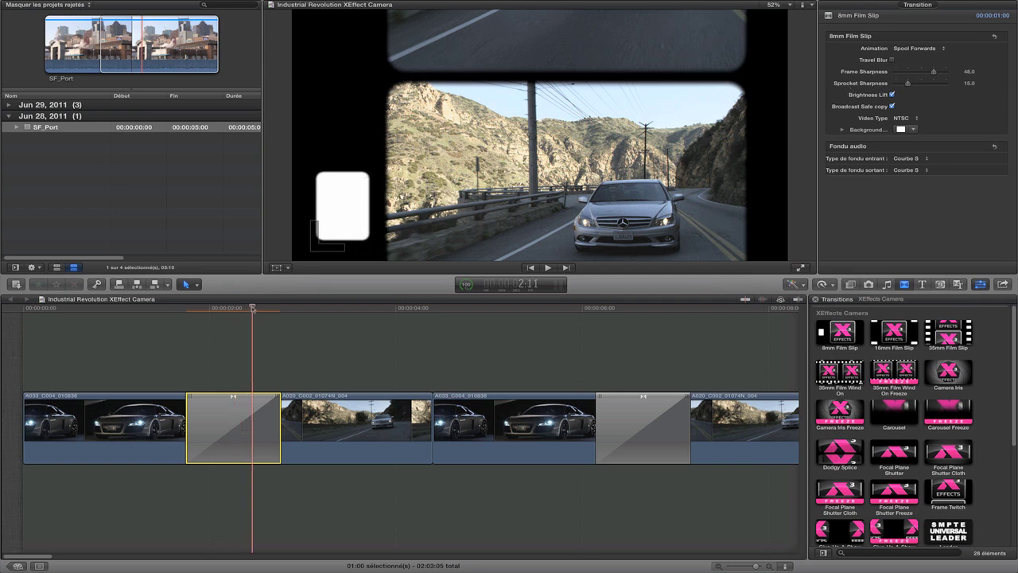
{"action": "mouse_move", "coordinate": [908, 83]}
{"action": "left_mouse_down"}
{"action": "mouse_move", "coordinate": [938, 83]}
{"action": "mouse_move", "coordinate": [907, 88]}
{"action": "left_mouse_up"}
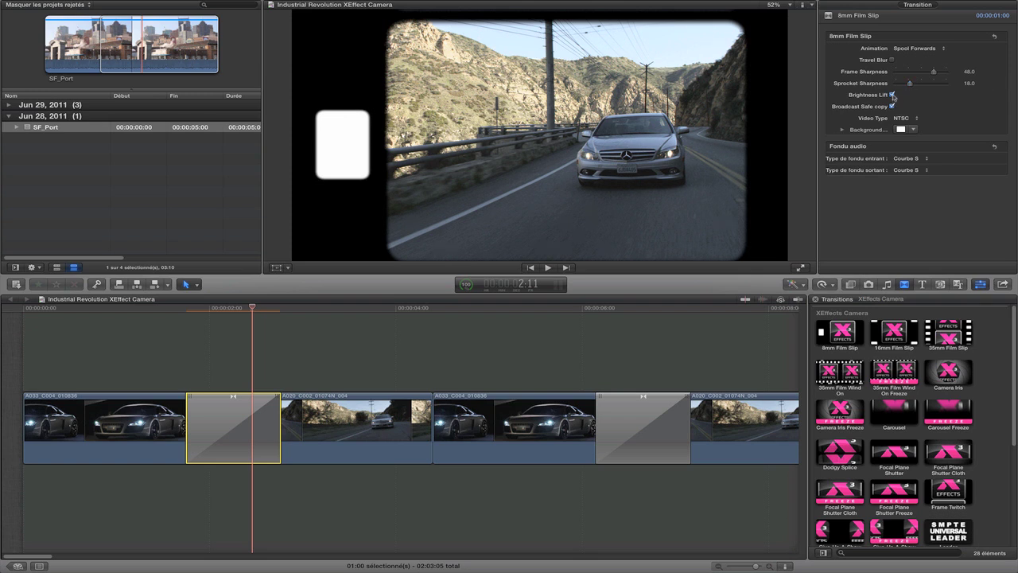
- Compare Brightness Lift off and on for the 8mm Film Slip transition, both without and with Travel Blur enabled
{"action": "left_click", "coordinate": [892, 94]}
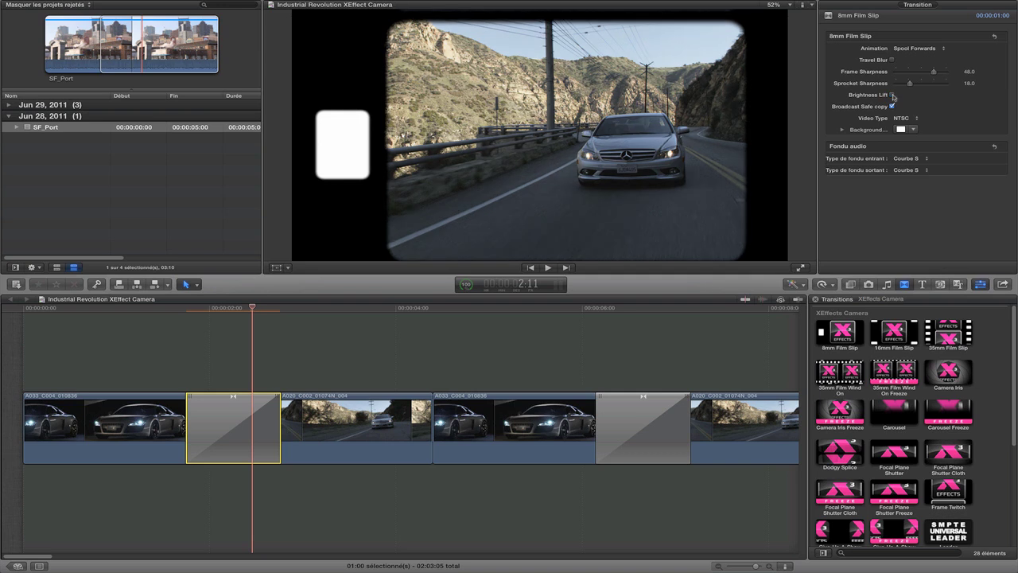
{"action": "left_click", "coordinate": [892, 95]}
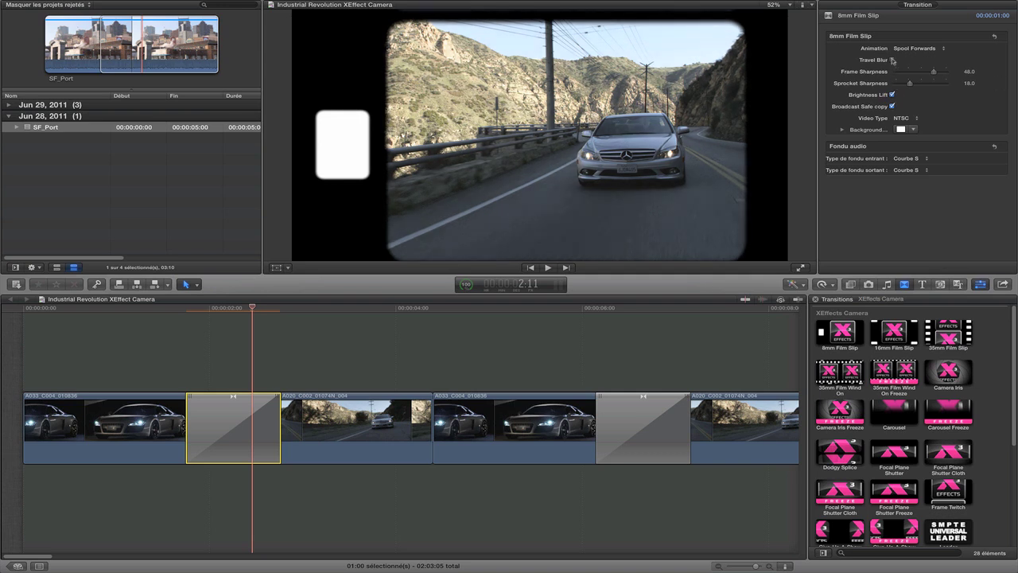
{"action": "left_click", "coordinate": [892, 60]}
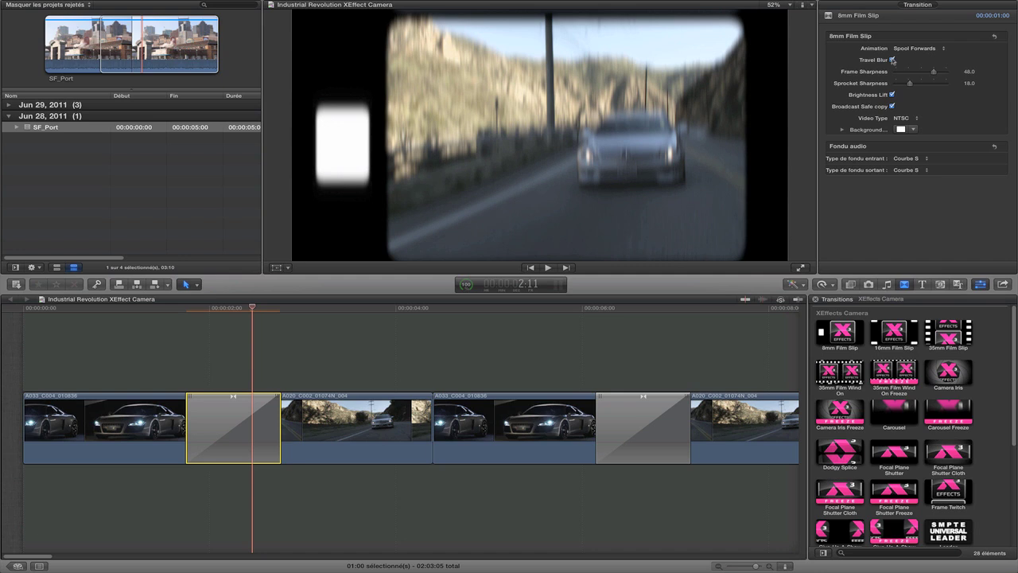
{"action": "left_click", "coordinate": [892, 95]}
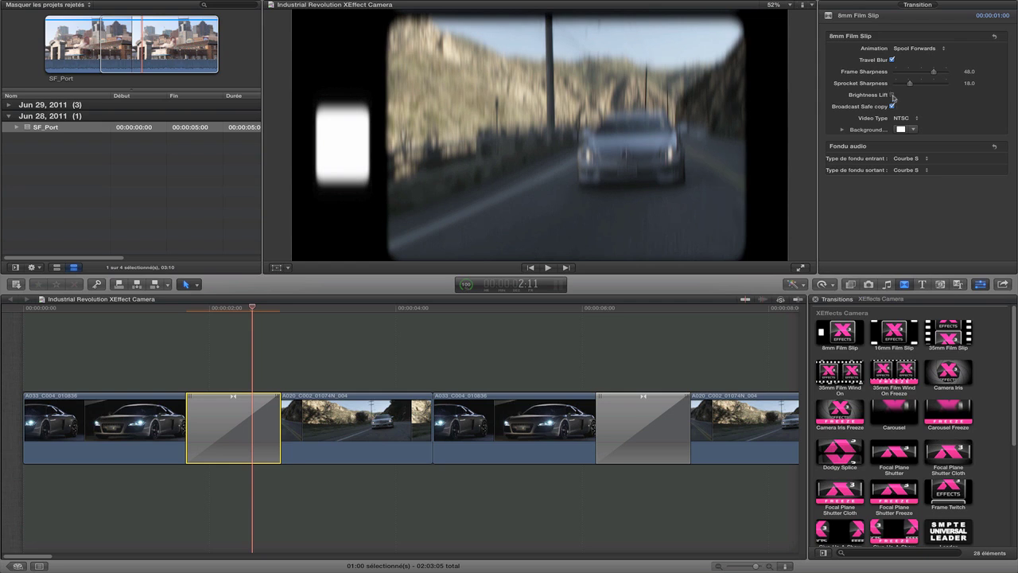
{"action": "left_click", "coordinate": [892, 95]}
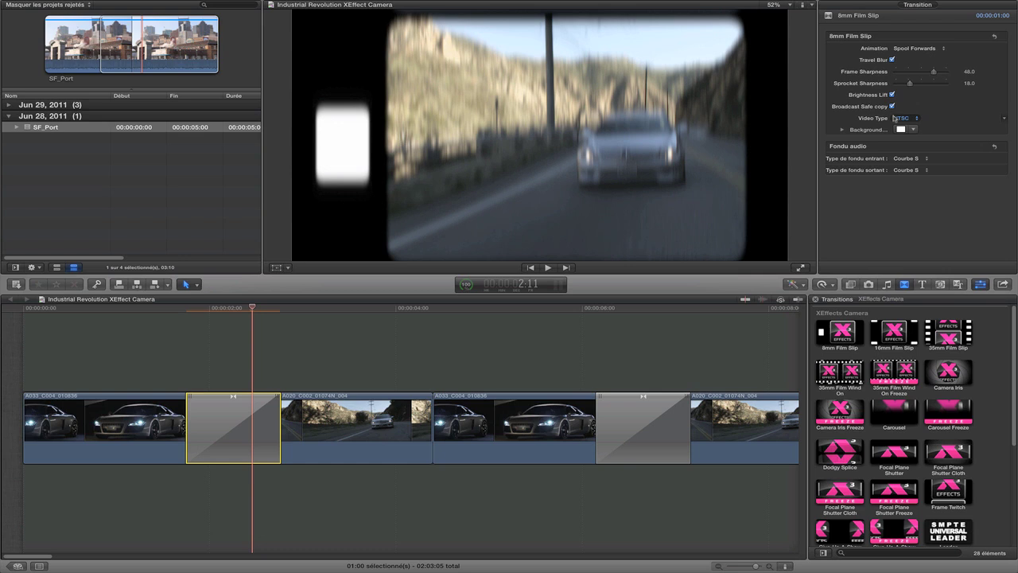
- Try the PAL video type and a light red background color on the 8mm Film Slip transition, and reset all its effect parameters
{"action": "left_click", "coordinate": [905, 119]}
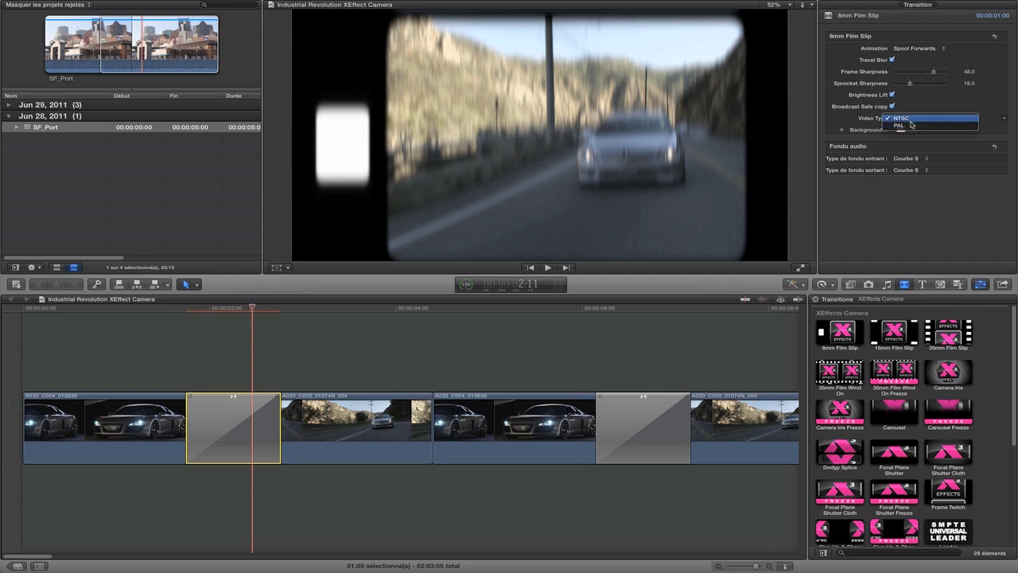
{"action": "left_click", "coordinate": [912, 125]}
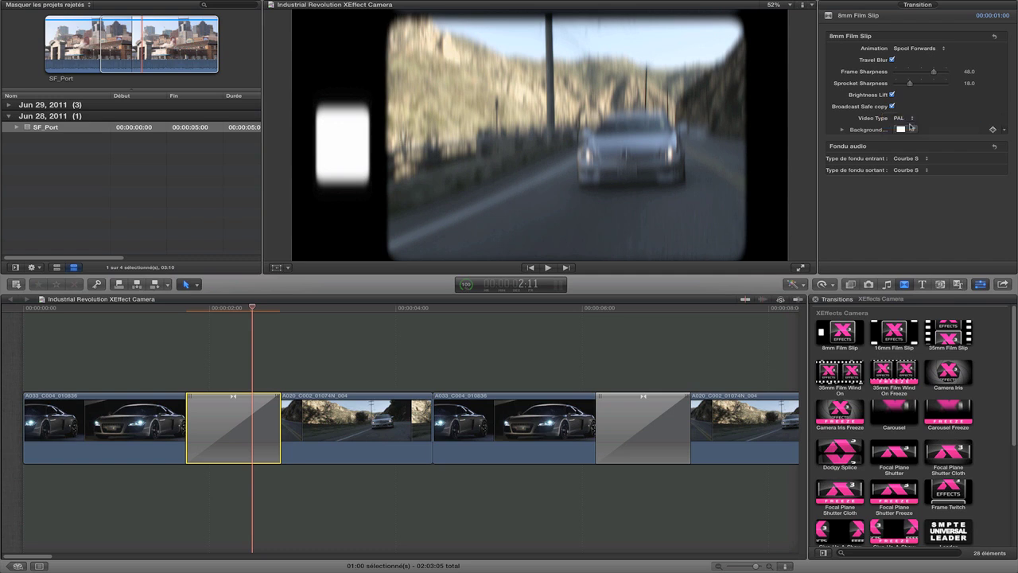
{"action": "left_click", "coordinate": [843, 130]}
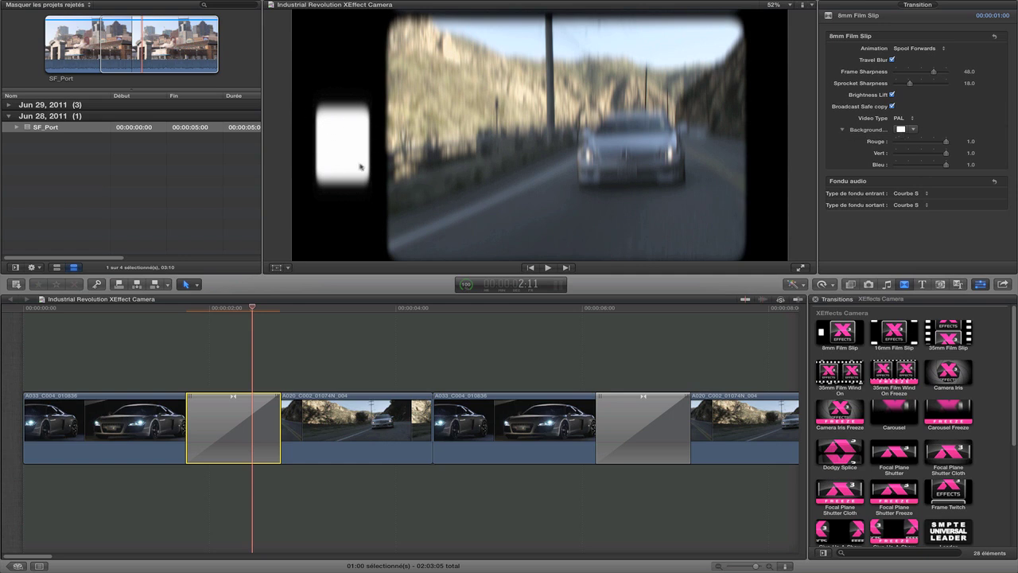
{"action": "left_click", "coordinate": [900, 129]}
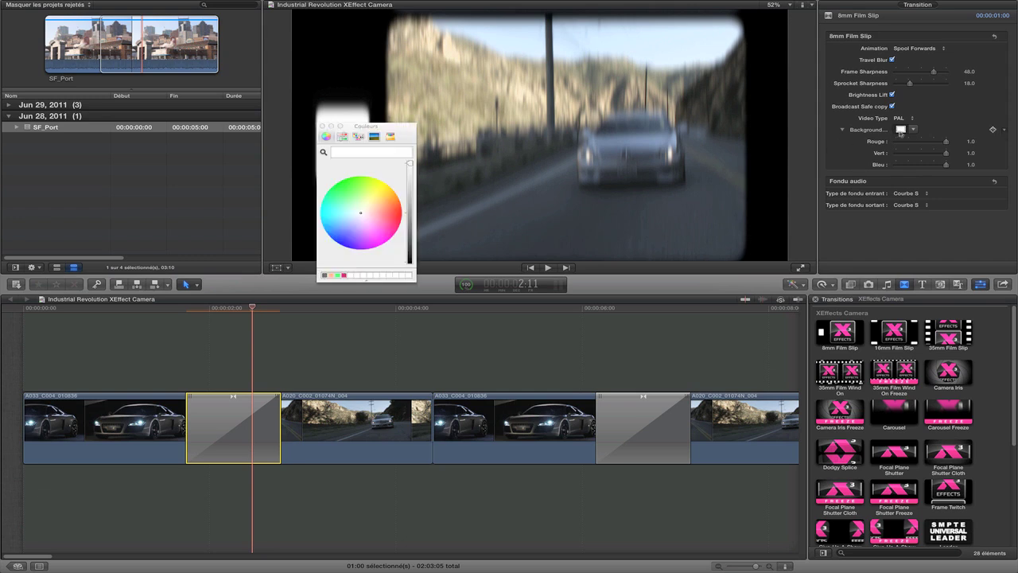
{"action": "left_click", "coordinate": [386, 211]}
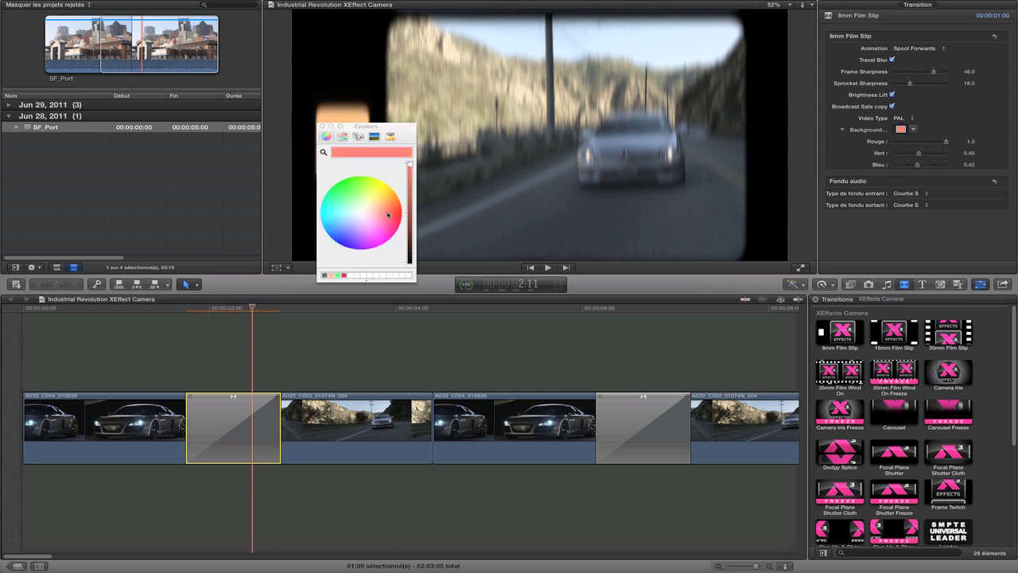
{"action": "left_click", "coordinate": [321, 125]}
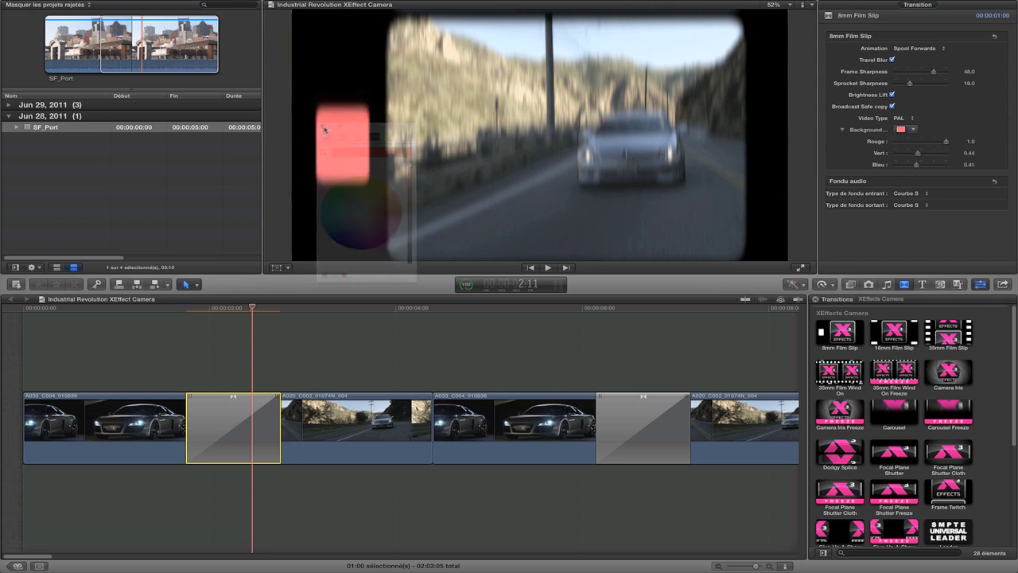
{"action": "left_click", "coordinate": [993, 37]}
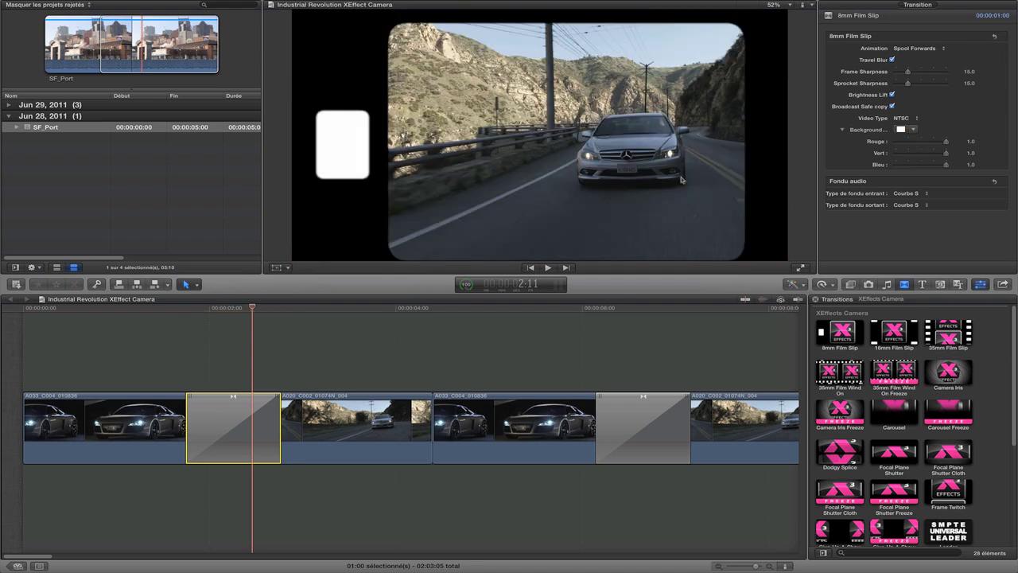
- Preview a frame inside the second transition, and move the playhead into the third transition and select it to show its parameters
{"action": "left_click_drag", "start_coordinate": [235, 314], "coordinate": [649, 314]}
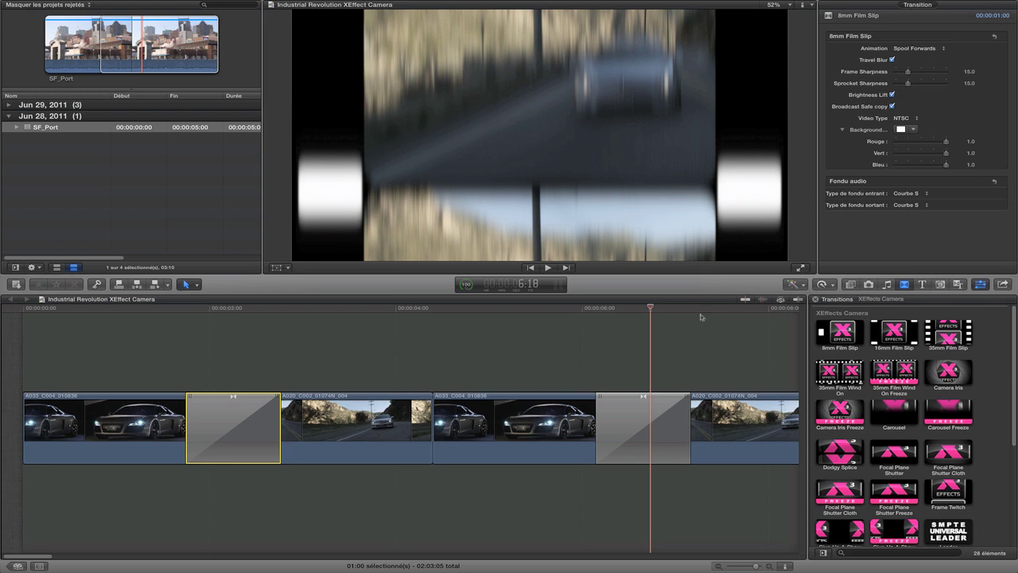
{"action": "scroll", "coordinate": [681, 349], "scroll_direction": "right", "scroll_amount": 10}
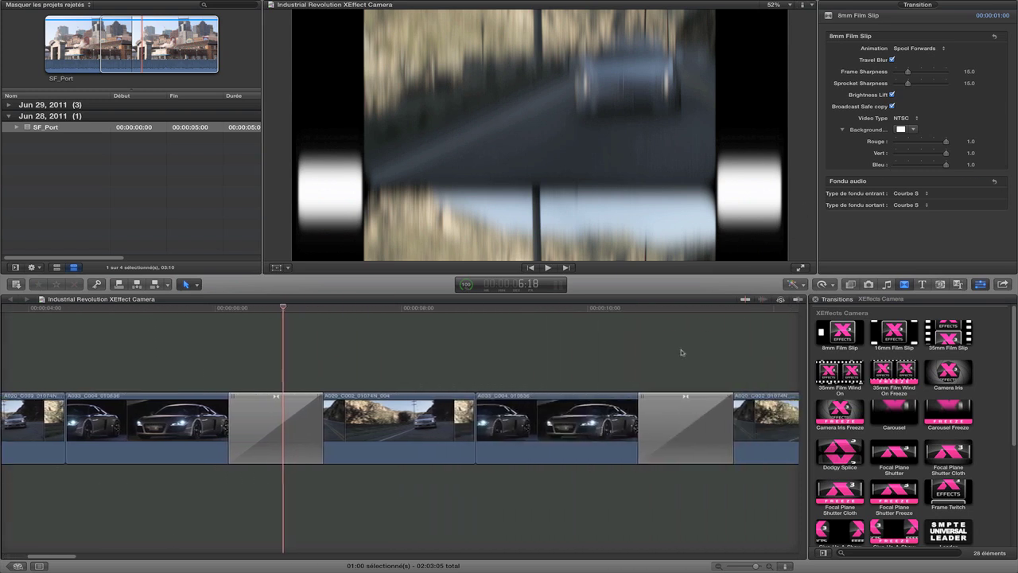
{"action": "scroll", "coordinate": [681, 349], "scroll_direction": "right", "scroll_amount": 3}
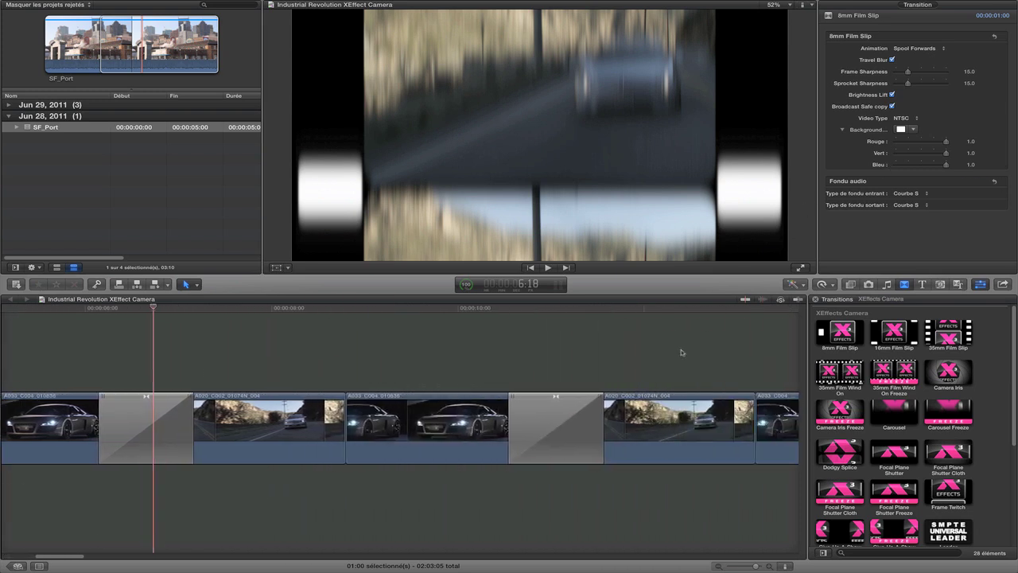
{"action": "left_click", "coordinate": [542, 308]}
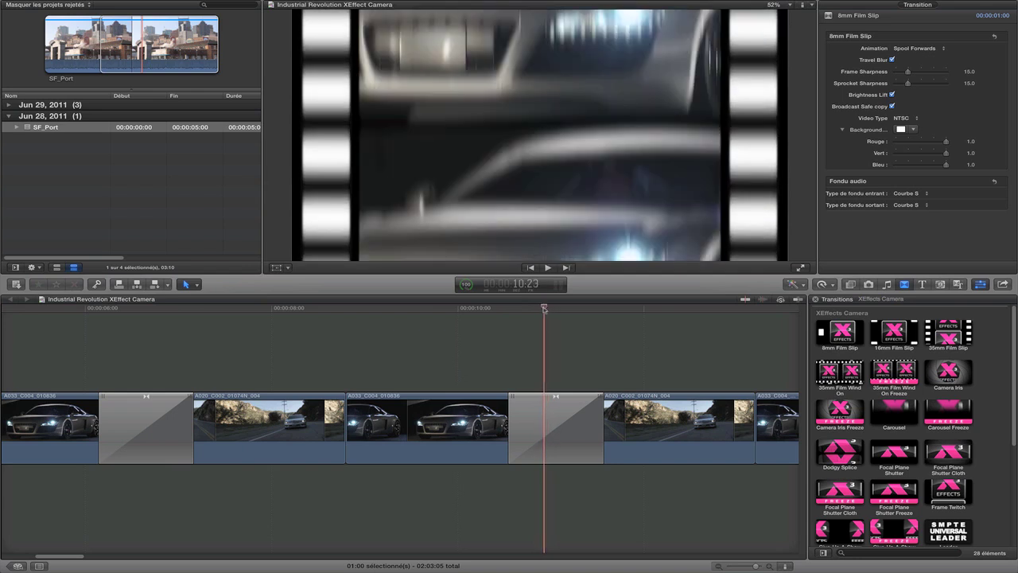
{"action": "left_click", "coordinate": [544, 427]}
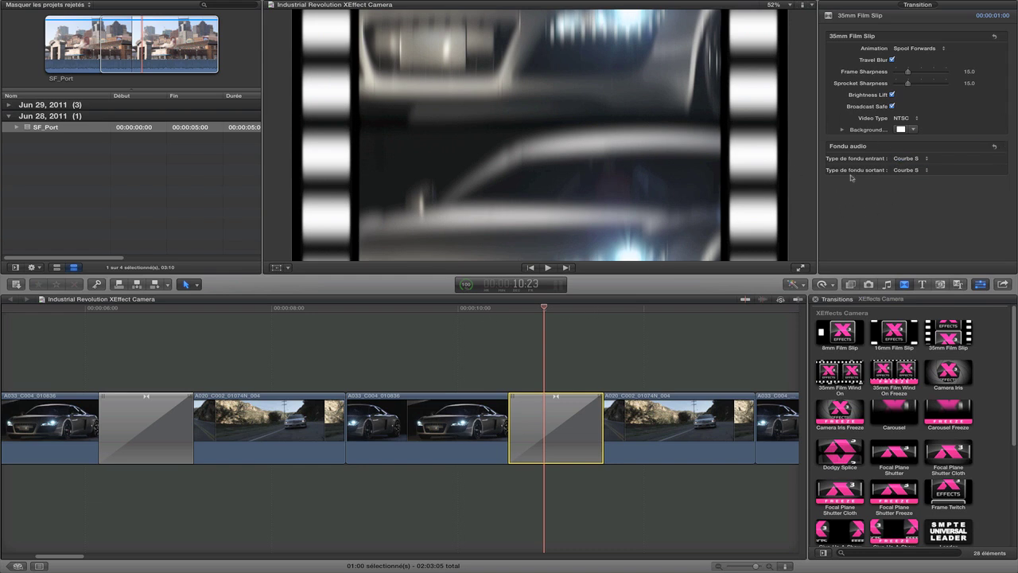
- View the available audio fade-in types for the 35mm Film Slip transition and close the options without choosing one
{"action": "left_click", "coordinate": [904, 159]}
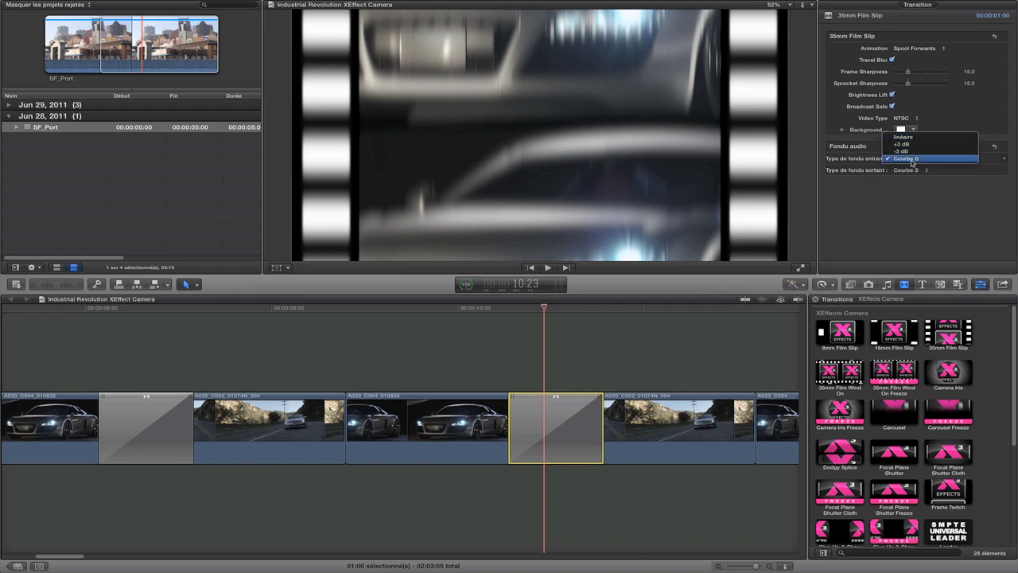
{"action": "left_click", "coordinate": [899, 206]}
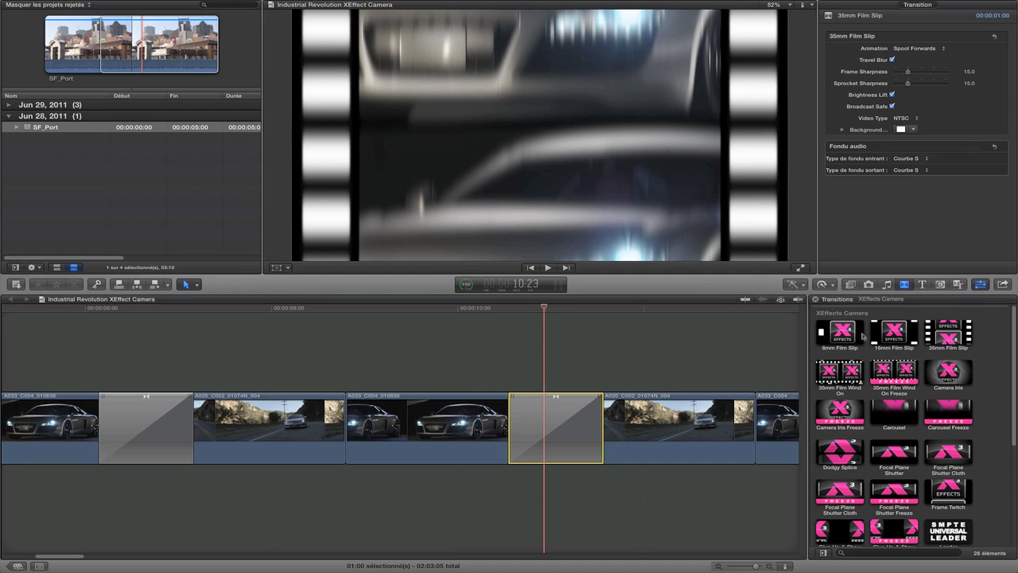
{"action": "left_click", "coordinate": [680, 363]}
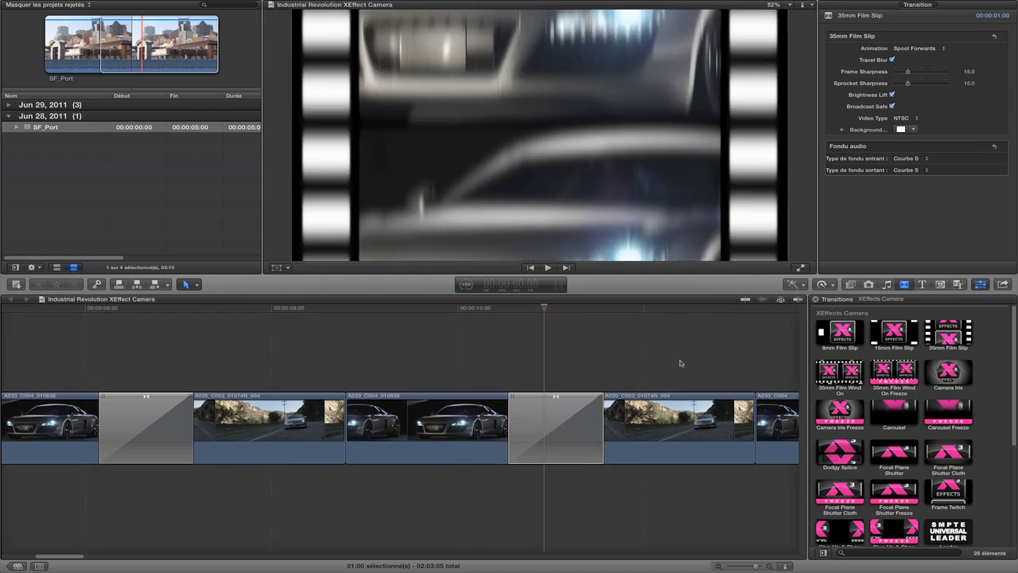
- Place the playhead inside the fourth transition, select that 35mm Film Wind On transition, and view its Film Direction options
{"action": "scroll", "coordinate": [679, 363], "scroll_direction": "right", "scroll_amount": 10}
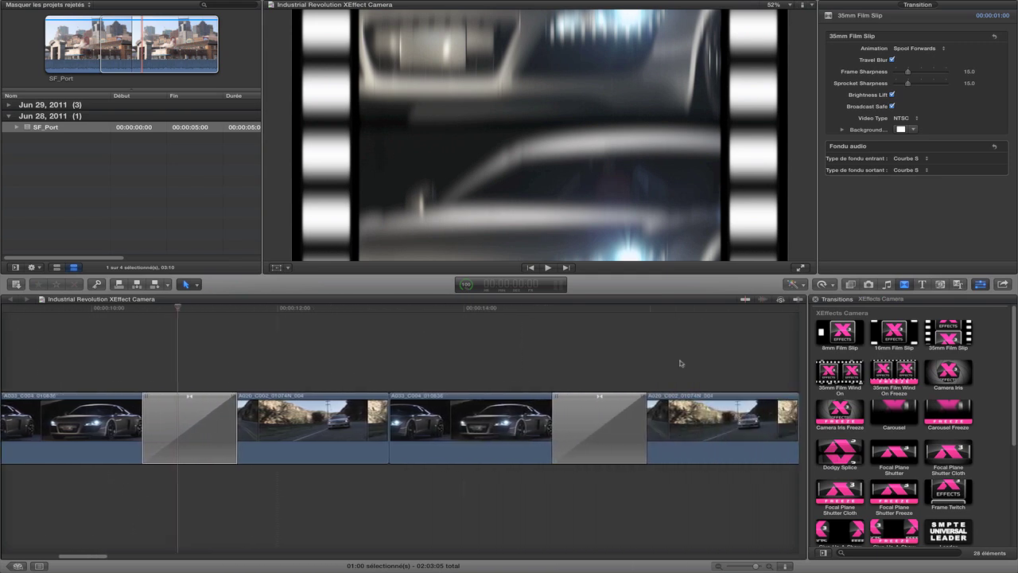
{"action": "left_click_drag", "start_coordinate": [522, 312], "coordinate": [552, 320]}
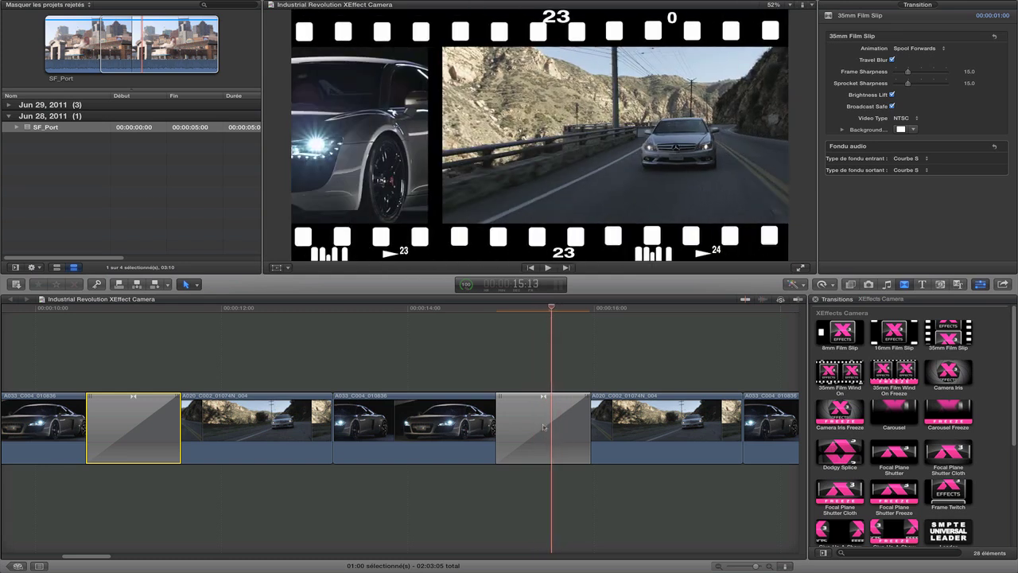
{"action": "left_click", "coordinate": [543, 427]}
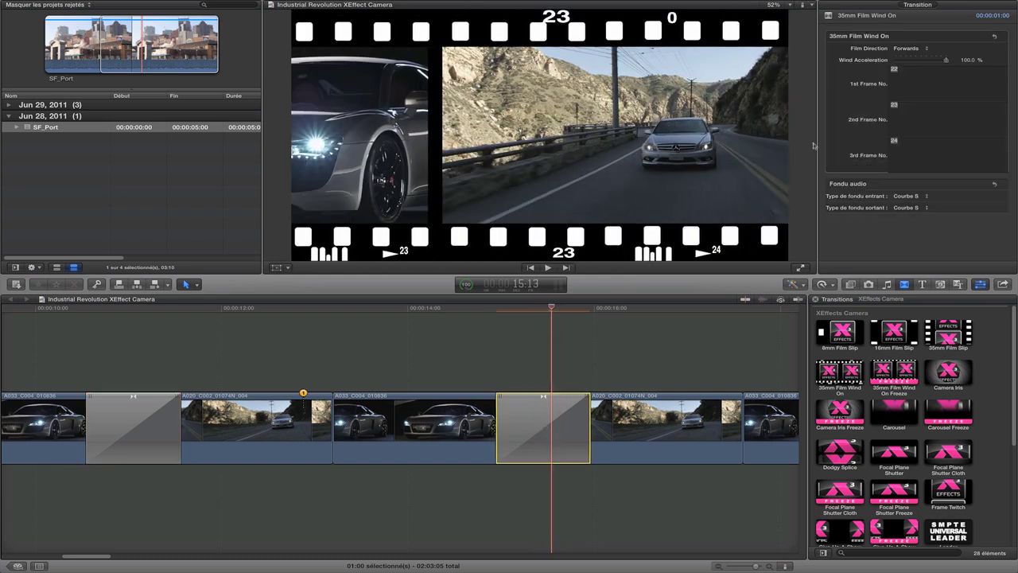
{"action": "mouse_move", "coordinate": [995, 37]}
{"action": "left_click", "coordinate": [911, 49]}
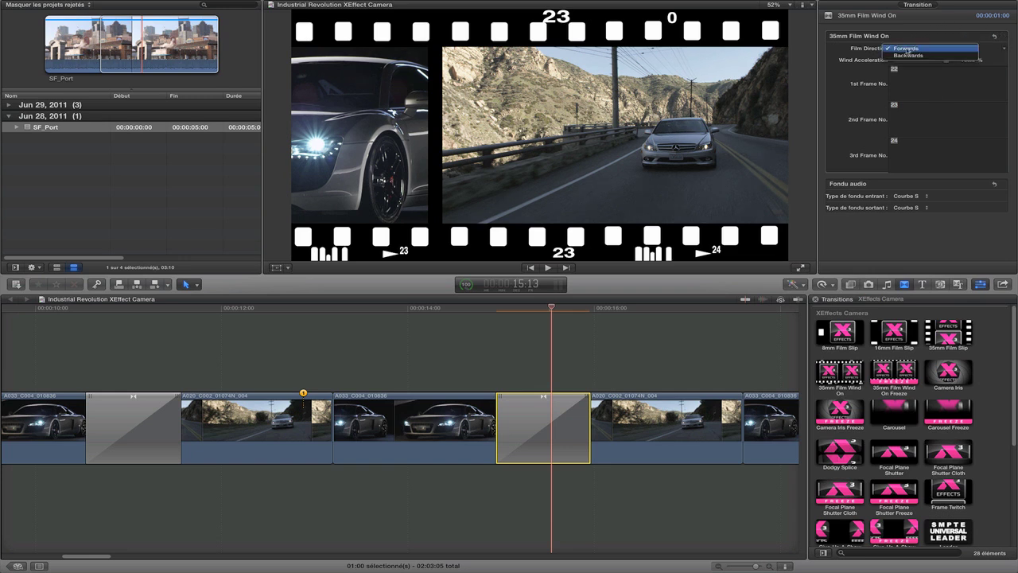
{"action": "left_click", "coordinate": [527, 366]}
- Examine the 35mm Film Wind On transition frame by frame, going forwards through it and partway back
{"action": "left_click_drag", "start_coordinate": [493, 310], "coordinate": [510, 310]}
{"action": "key", "text": "Right"}
{"action": "key", "text": "Right"}
{"action": "key", "text": "Right"}
{"action": "key", "text": "Right"}
{"action": "key", "text": "Right"}
{"action": "key", "text": "Right"}
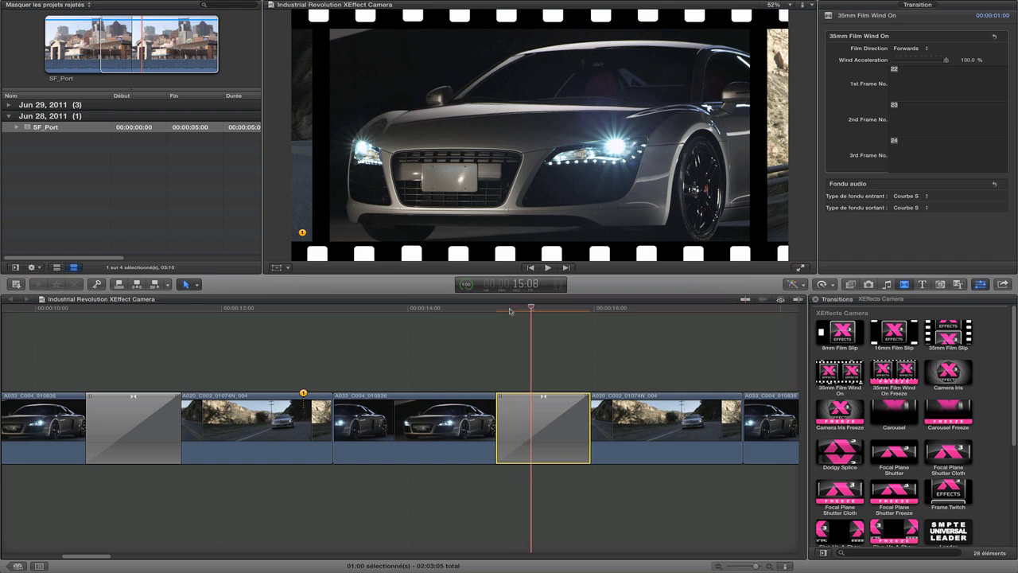
{"action": "key", "text": "Right"}
{"action": "key", "text": "Right"}
{"action": "key", "text": "Right"}
{"action": "key", "text": "Right"}
{"action": "key", "text": "Right"}
{"action": "key", "text": "Right"}
{"action": "key", "text": "Right"}
{"action": "key", "text": "Right"}
{"action": "key", "text": "Right"}
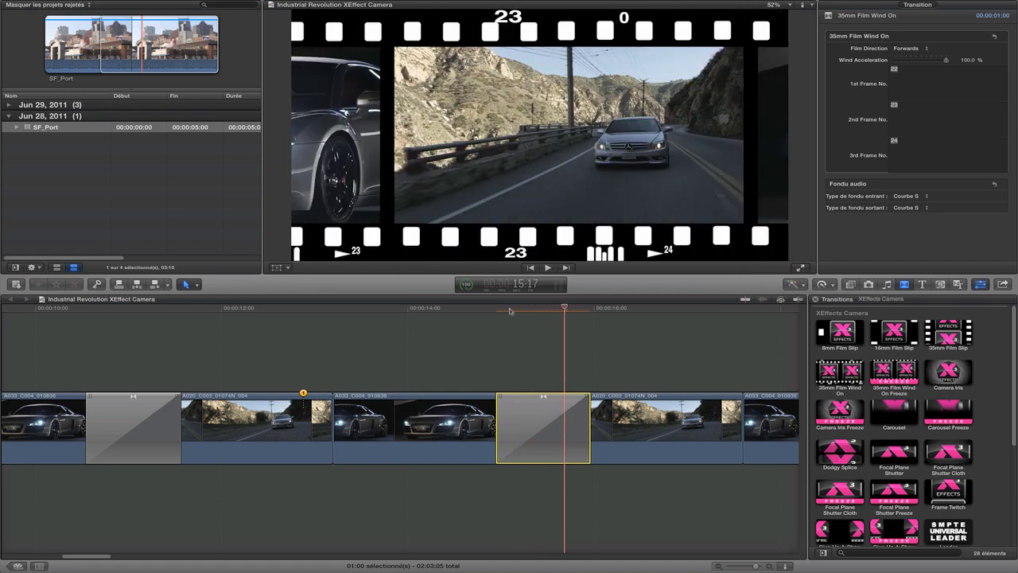
{"action": "key", "text": "Right"}
{"action": "key", "text": "Right"}
{"action": "key", "text": "Right"}
{"action": "key", "text": "Right"}
{"action": "key", "text": "Right"}
{"action": "key", "text": "Left"}
{"action": "key", "text": "Left"}
{"action": "key", "text": "Left"}
{"action": "key", "text": "Left"}
{"action": "key", "text": "Left"}
{"action": "key", "text": "Left"}
{"action": "key", "text": "Left"}
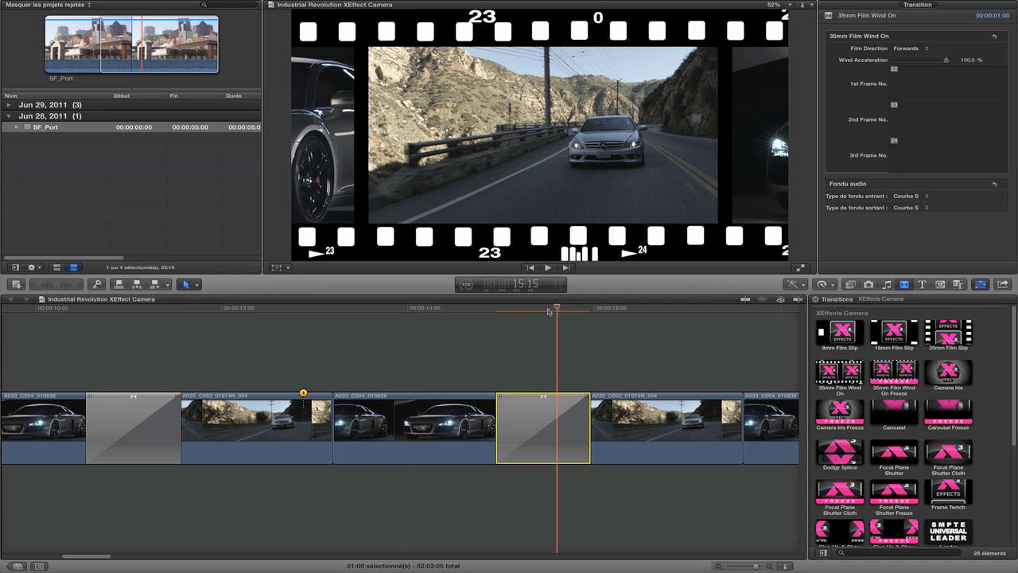
- Move image point 1 of the 35mm Film Wind On transition near the start of the preceding road clip, and preview the transition's frames
{"action": "left_click_drag", "start_coordinate": [557, 310], "coordinate": [529, 316]}
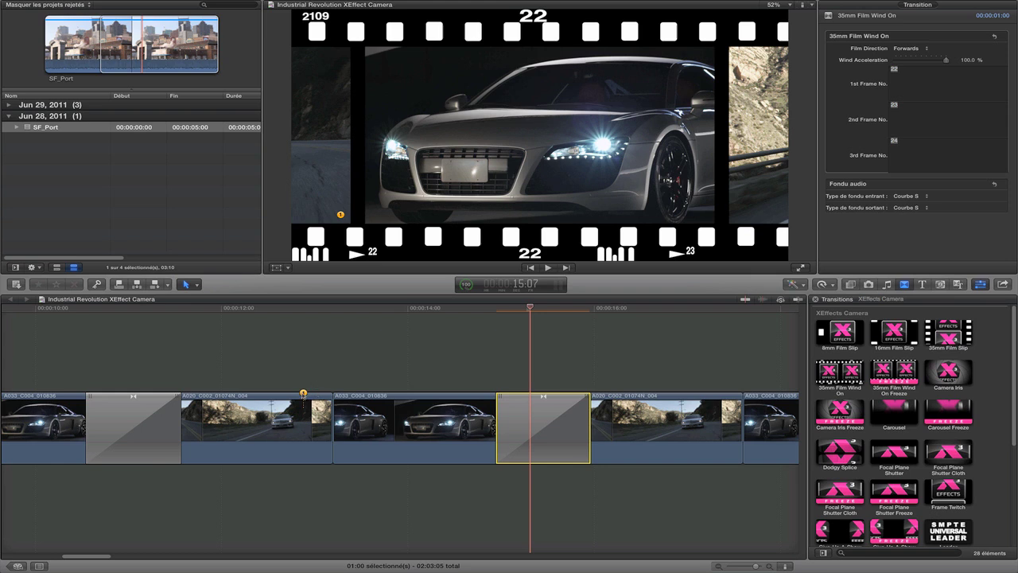
{"action": "left_click_drag", "start_coordinate": [303, 394], "coordinate": [205, 398]}
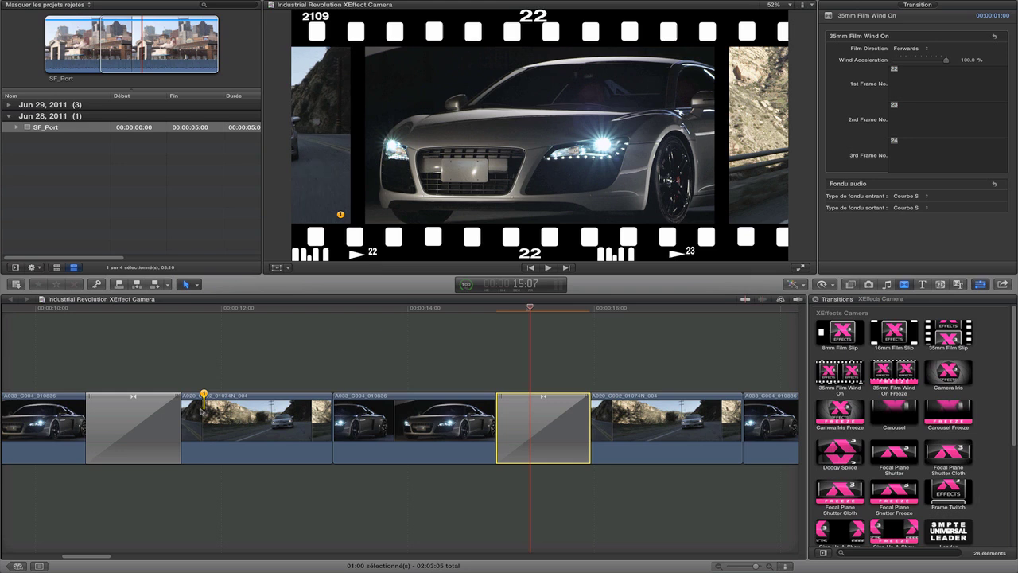
{"action": "left_click_drag", "start_coordinate": [201, 409], "coordinate": [200, 407]}
{"action": "left_click_drag", "start_coordinate": [530, 308], "coordinate": [567, 311]}
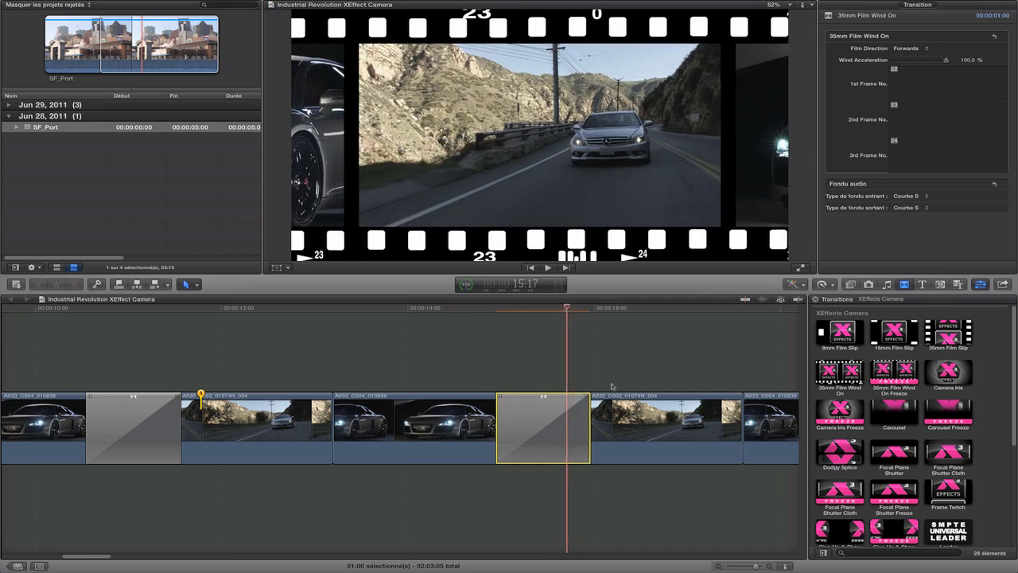
{"action": "scroll", "coordinate": [646, 389], "scroll_direction": "right", "scroll_amount": 5}
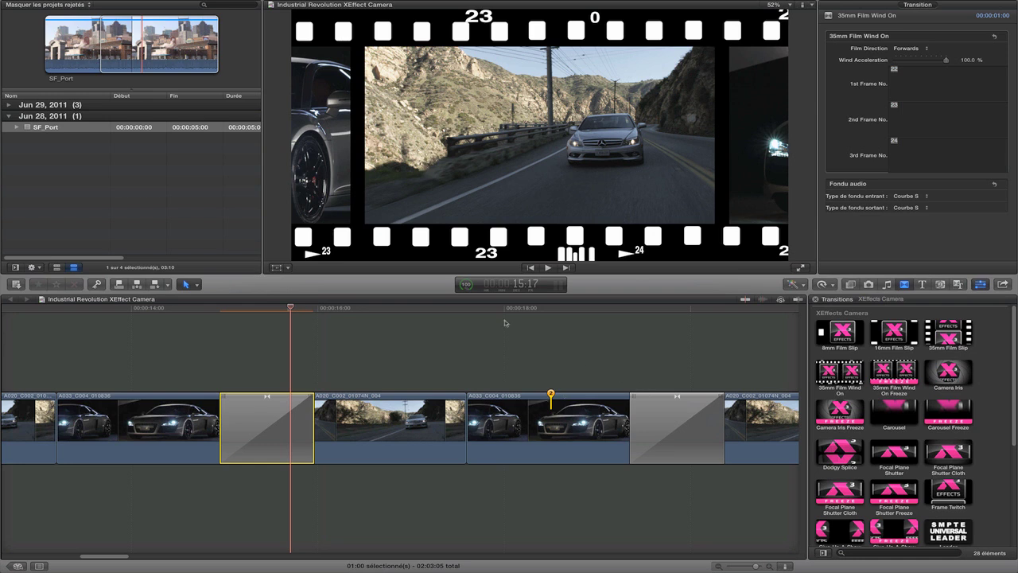
- Move image point 2 of the 35mm Film Wind On transition to the following car clip's end, and preview the 35mm Film Wind On Freeze transition
{"action": "left_click_drag", "start_coordinate": [550, 394], "coordinate": [629, 394]}
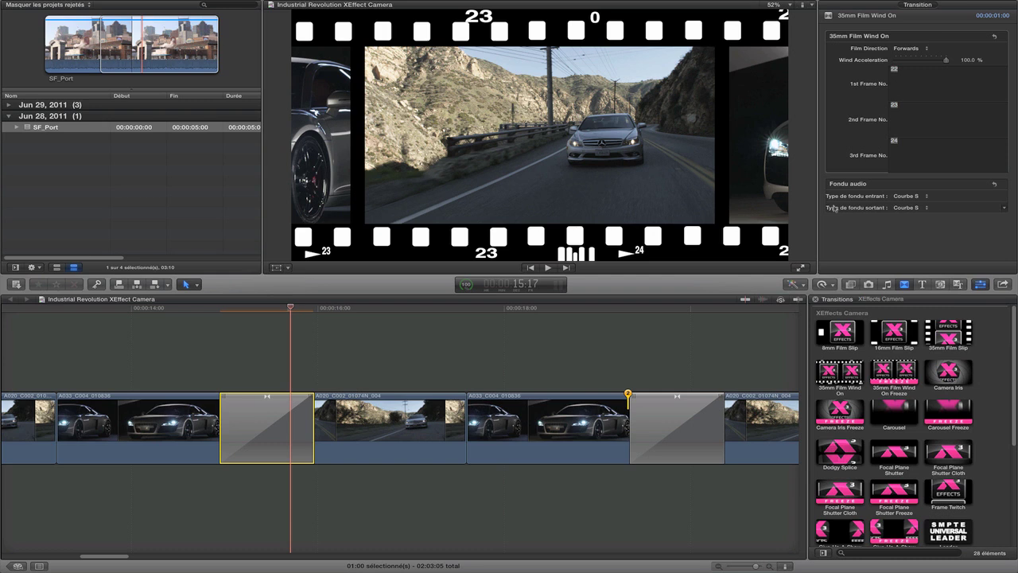
{"action": "left_click", "coordinate": [675, 432]}
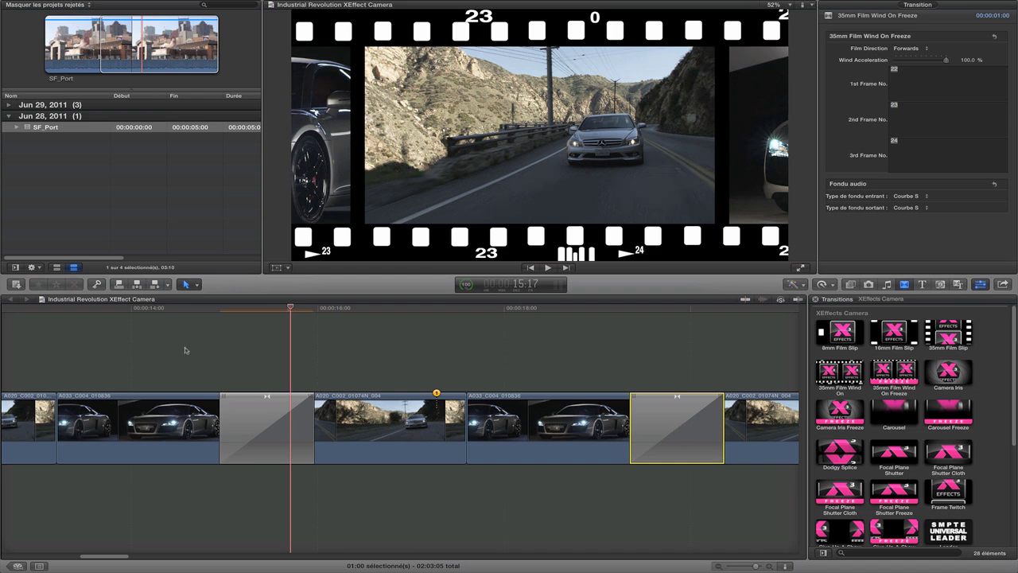
{"action": "mouse_move", "coordinate": [274, 308]}
{"action": "left_mouse_down"}
{"action": "mouse_move", "coordinate": [189, 314]}
{"action": "mouse_move", "coordinate": [296, 315]}
{"action": "mouse_move", "coordinate": [287, 314]}
{"action": "left_mouse_up"}
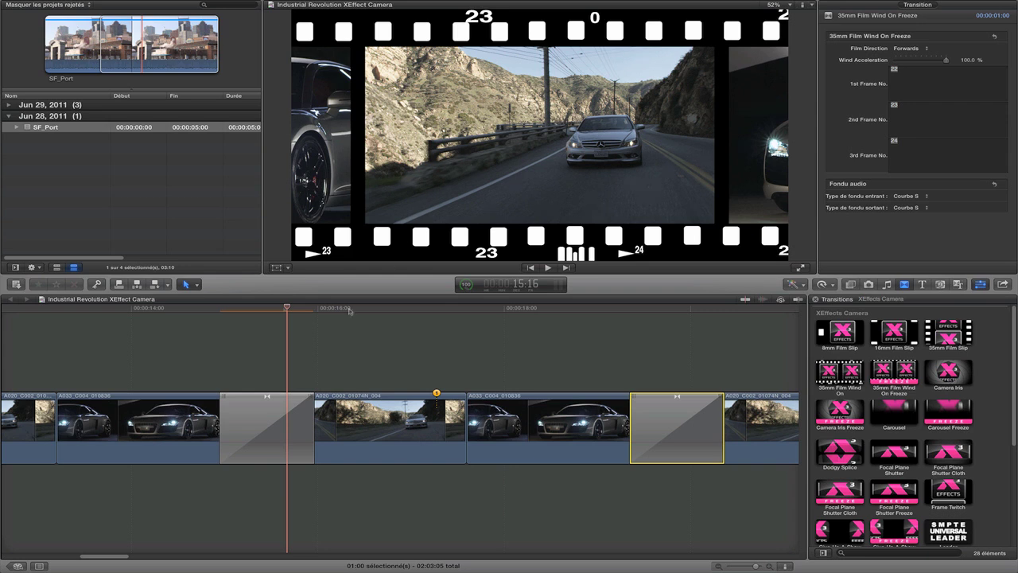
{"action": "left_click", "coordinate": [291, 311]}
{"action": "left_click_drag", "start_coordinate": [291, 311], "coordinate": [677, 308]}
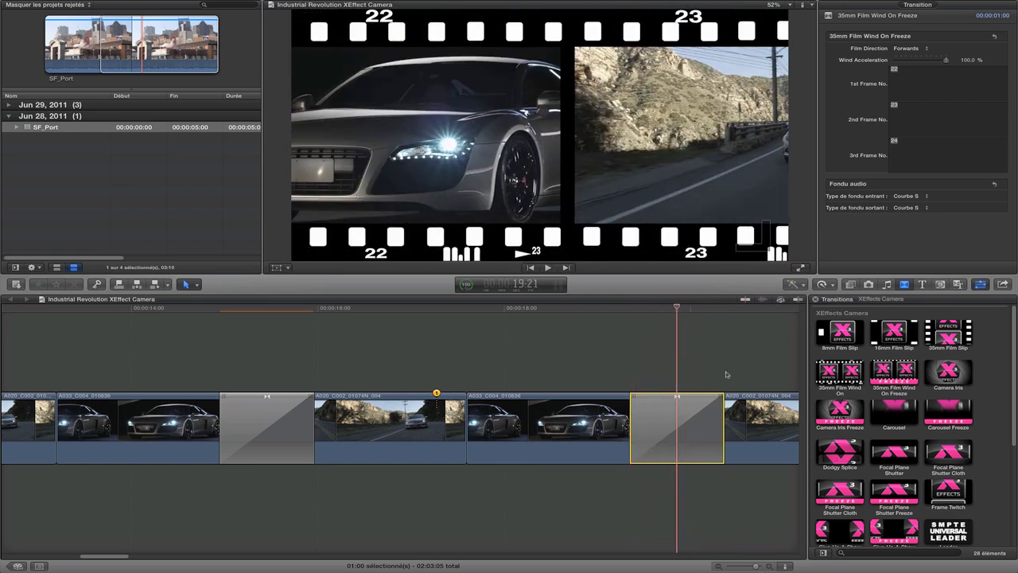
{"action": "left_click", "coordinate": [865, 384]}
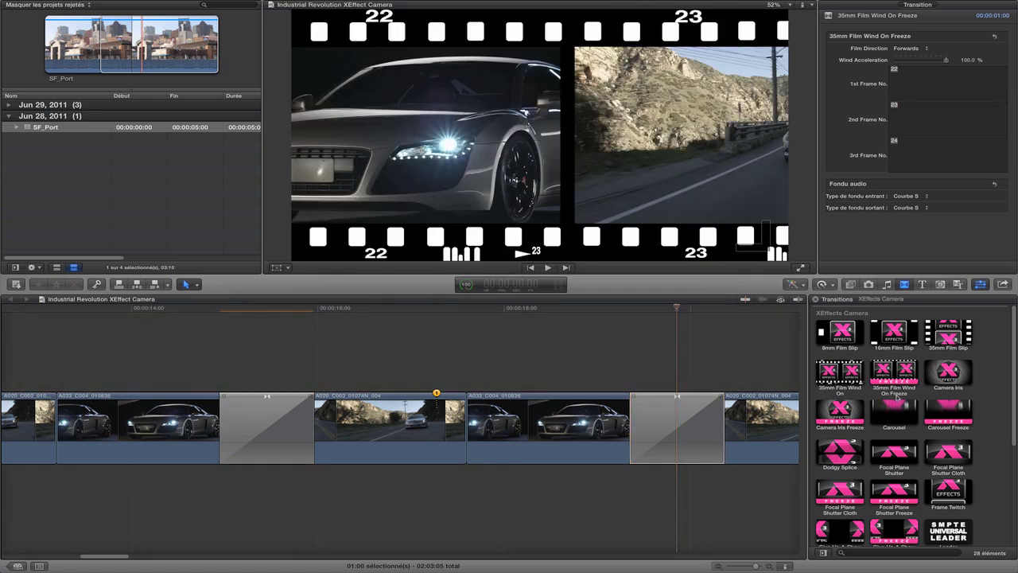
- Select the Camera Iris transition, place the playhead inside it, and compare the iris blades with Front or back disabled and enabled
{"action": "scroll", "coordinate": [752, 370], "scroll_direction": "right", "scroll_amount": 10}
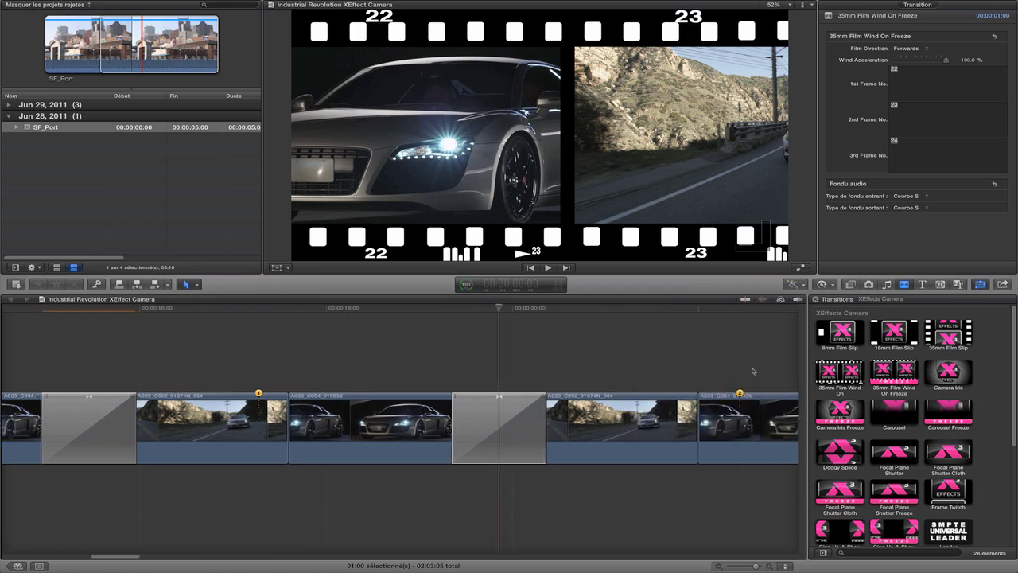
{"action": "scroll", "coordinate": [752, 371], "scroll_direction": "right", "scroll_amount": 1}
{"action": "left_click", "coordinate": [588, 430]}
{"action": "left_click_drag", "start_coordinate": [557, 312], "coordinate": [584, 310]}
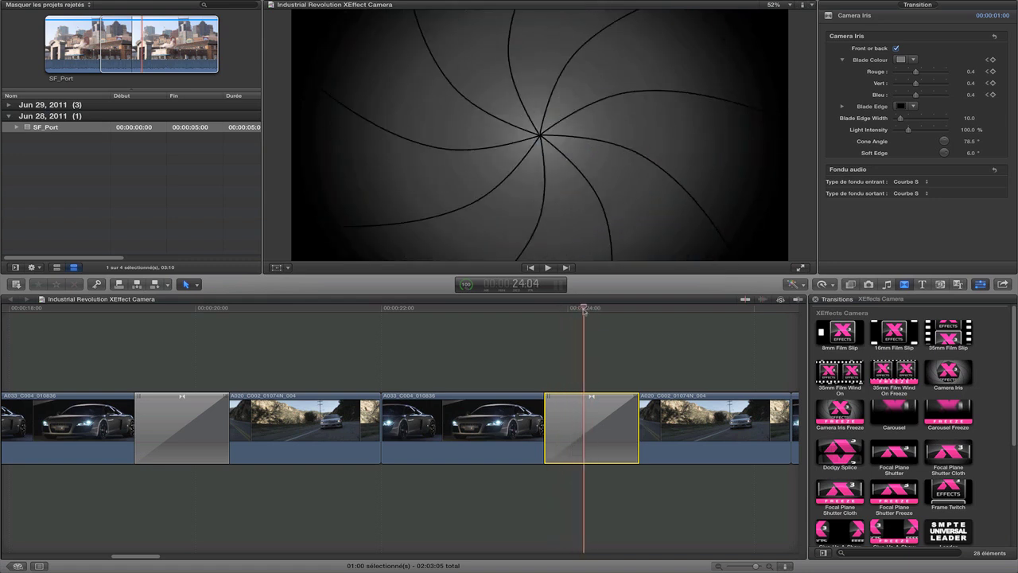
{"action": "left_click", "coordinate": [898, 48]}
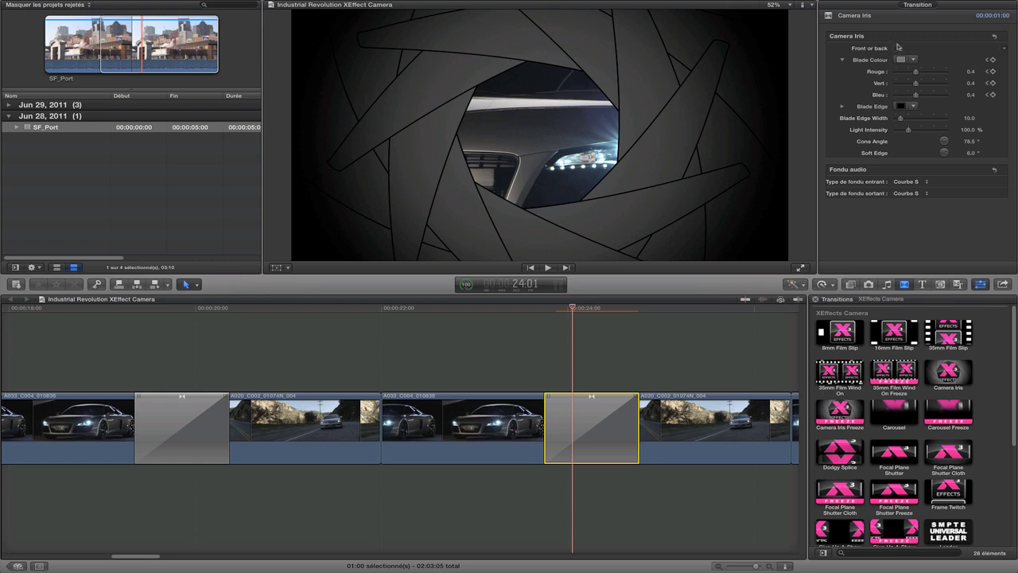
{"action": "left_click", "coordinate": [896, 49]}
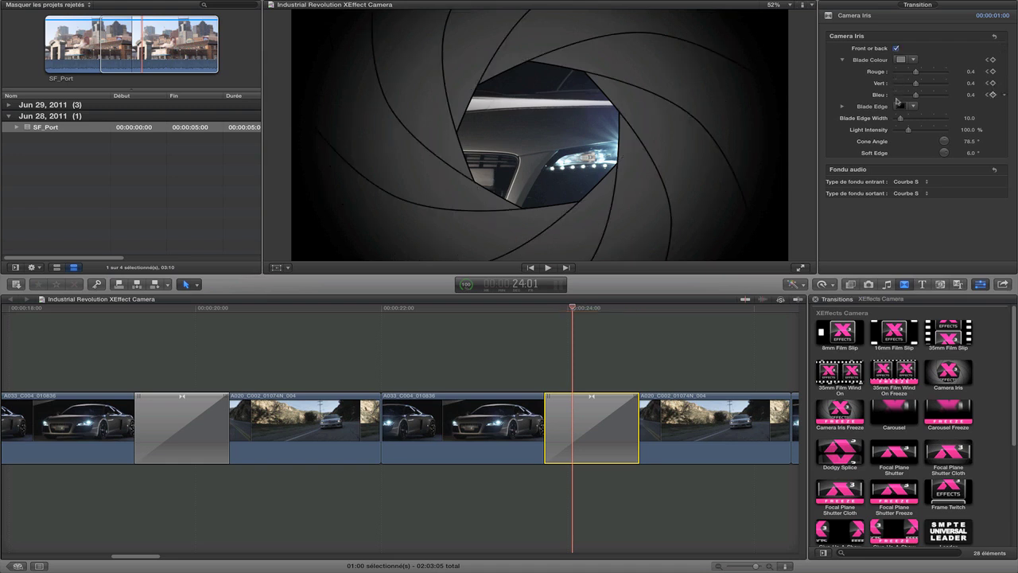
- Set the Camera Iris's Blade Edge Width to 41.0, Light Intensity to 163.8 %, Cone Angle to 75° and Soft Edge to 12°
{"action": "left_click_drag", "start_coordinate": [900, 118], "coordinate": [918, 121]}
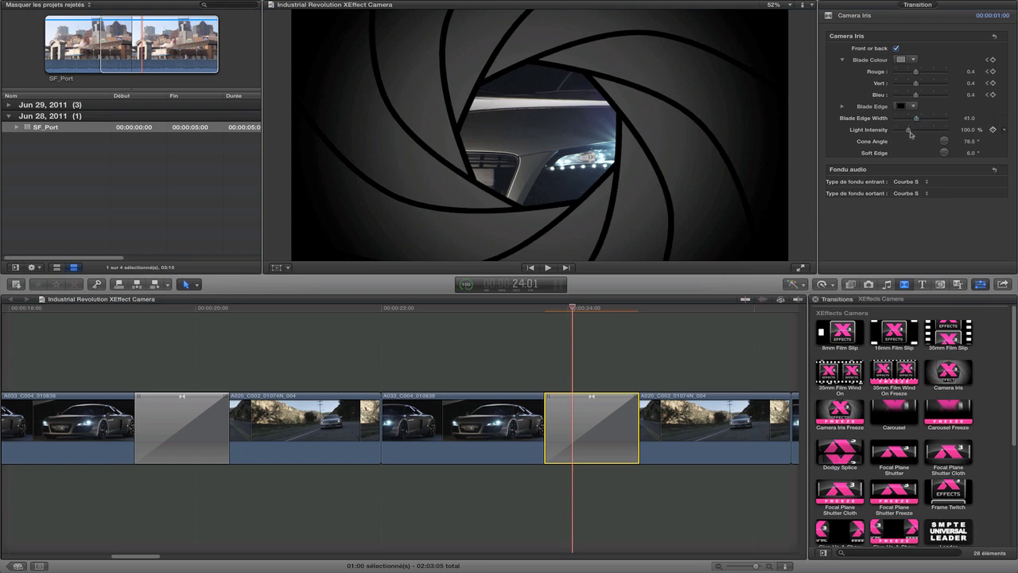
{"action": "left_click_drag", "start_coordinate": [910, 134], "coordinate": [919, 133]}
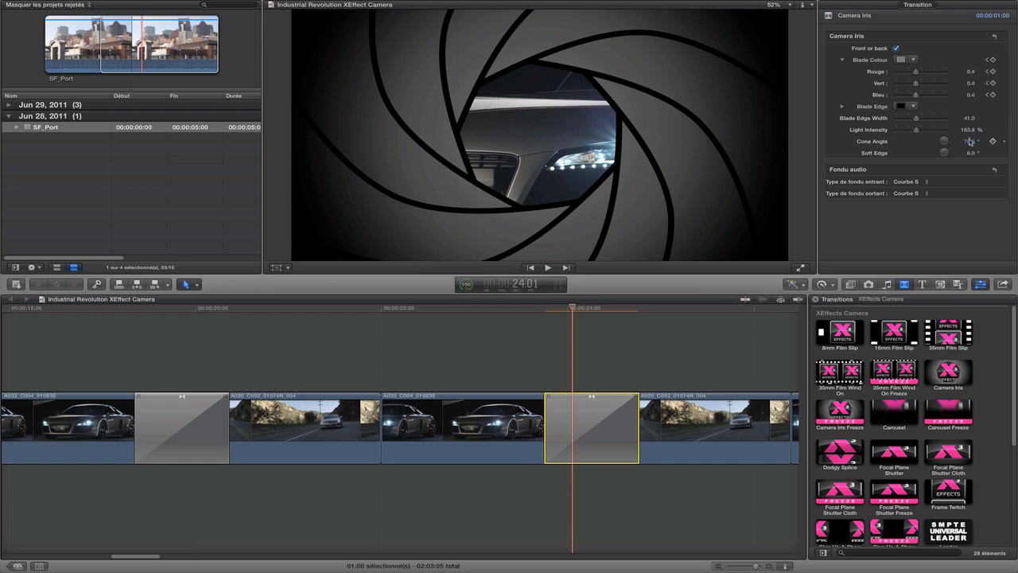
{"action": "left_click_drag", "start_coordinate": [969, 141], "coordinate": [968, 141]}
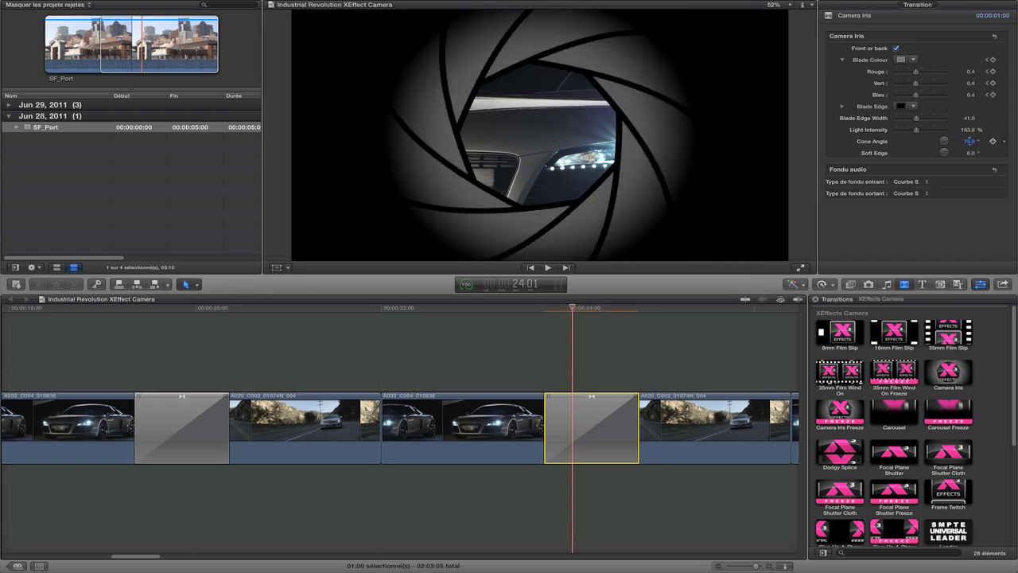
{"action": "left_click_drag", "start_coordinate": [970, 153], "coordinate": [969, 152]}
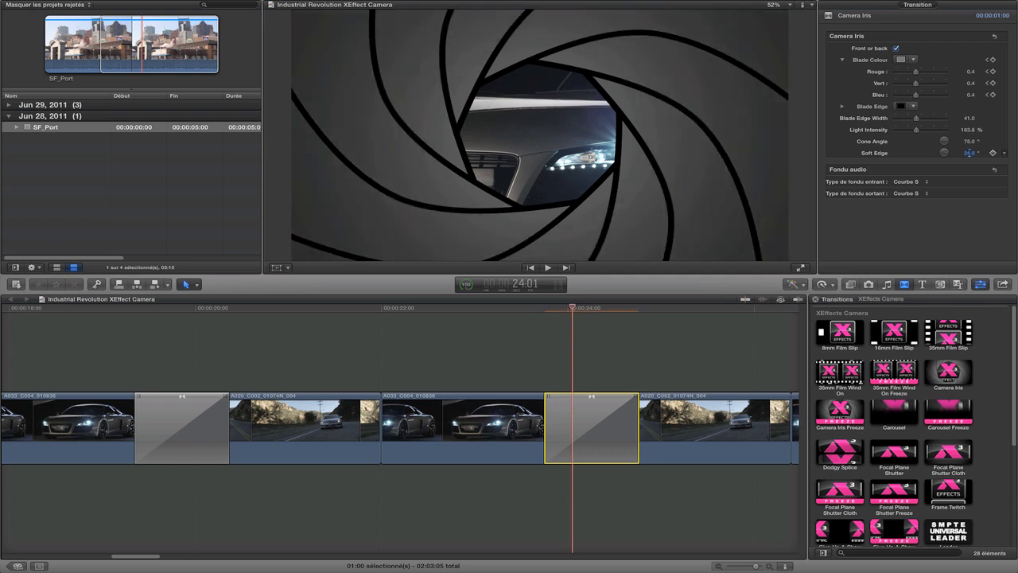
{"action": "left_click_drag", "start_coordinate": [970, 152], "coordinate": [970, 153]}
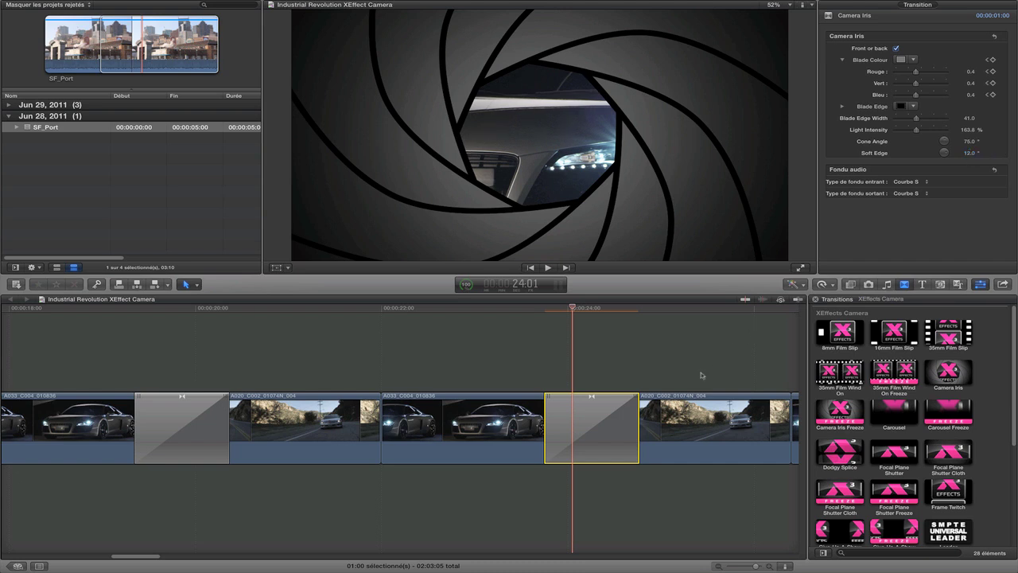
- Preview the transition that follows the Camera Iris, scrubbing from its start into the next road clip
{"action": "scroll", "coordinate": [678, 362], "scroll_direction": "right", "scroll_amount": 3}
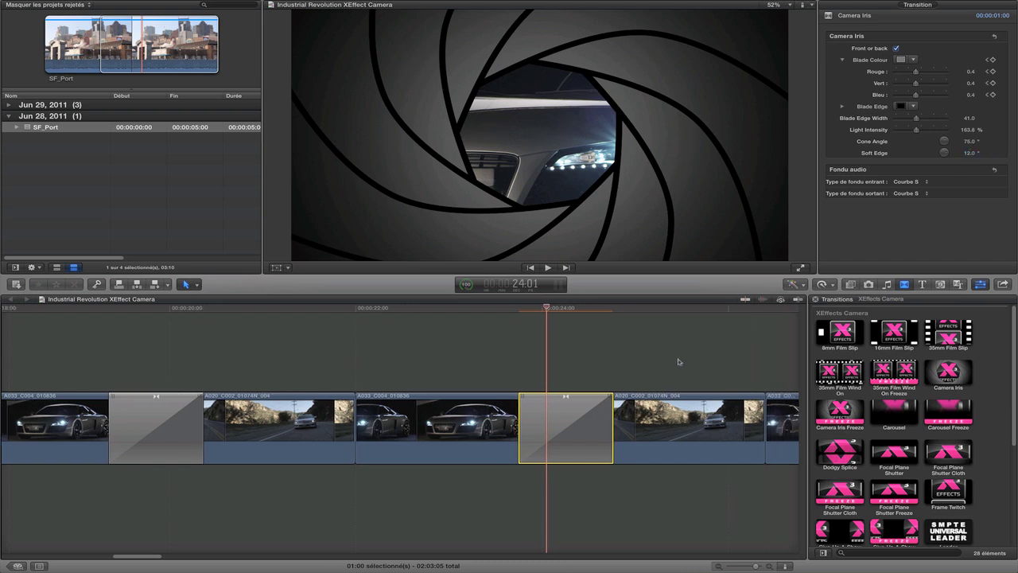
{"action": "scroll", "coordinate": [679, 362], "scroll_direction": "right", "scroll_amount": 10}
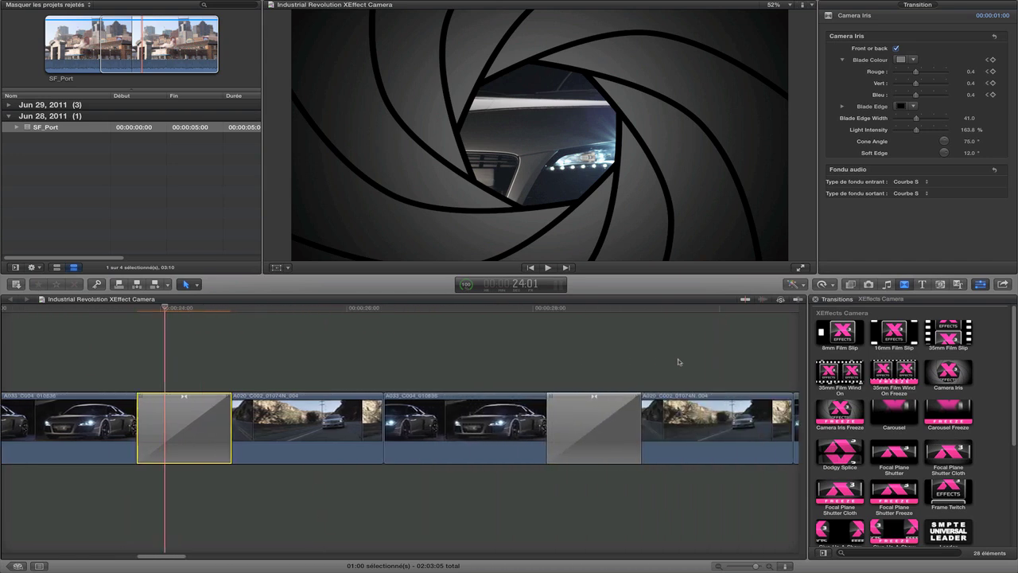
{"action": "left_click_drag", "start_coordinate": [550, 310], "coordinate": [688, 305]}
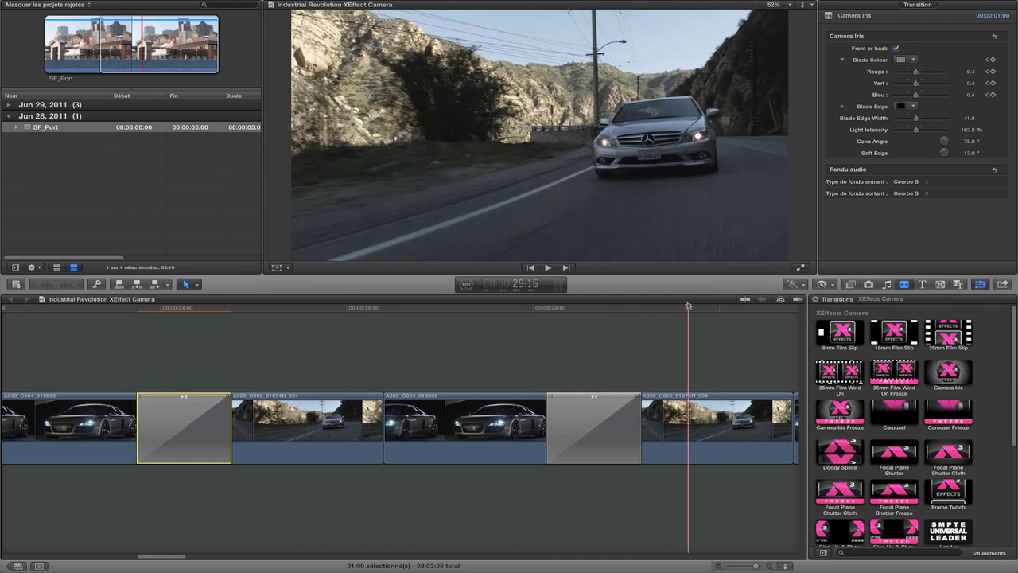
- Place the playhead inside the Carousel transition, select it, and view its Change options while keeping Animation Up
{"action": "scroll", "coordinate": [648, 357], "scroll_direction": "right", "scroll_amount": 10}
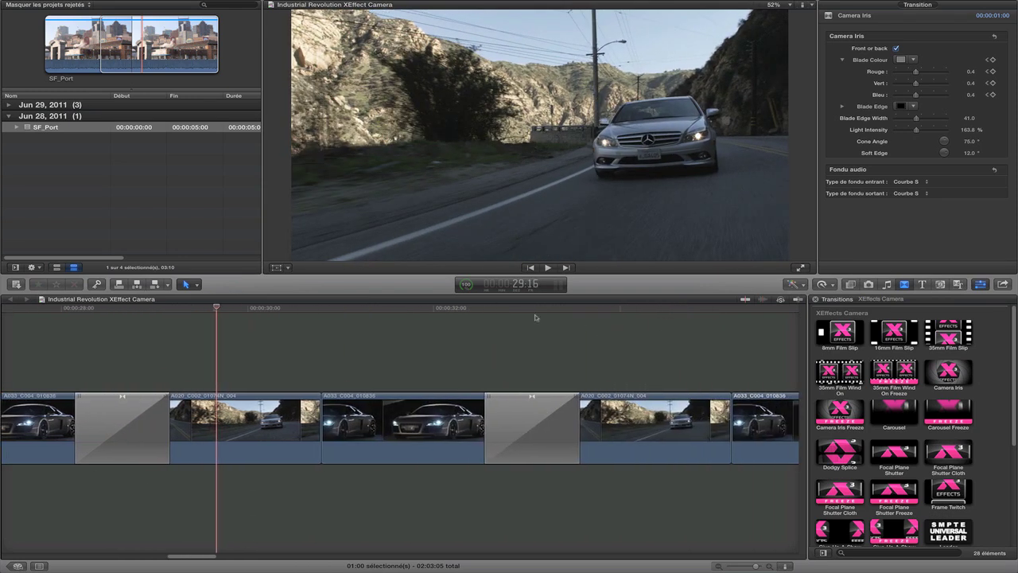
{"action": "mouse_move", "coordinate": [525, 310]}
{"action": "left_mouse_down"}
{"action": "mouse_move", "coordinate": [547, 309]}
{"action": "mouse_move", "coordinate": [420, 320]}
{"action": "mouse_move", "coordinate": [516, 321]}
{"action": "left_mouse_up"}
{"action": "left_click", "coordinate": [901, 422]}
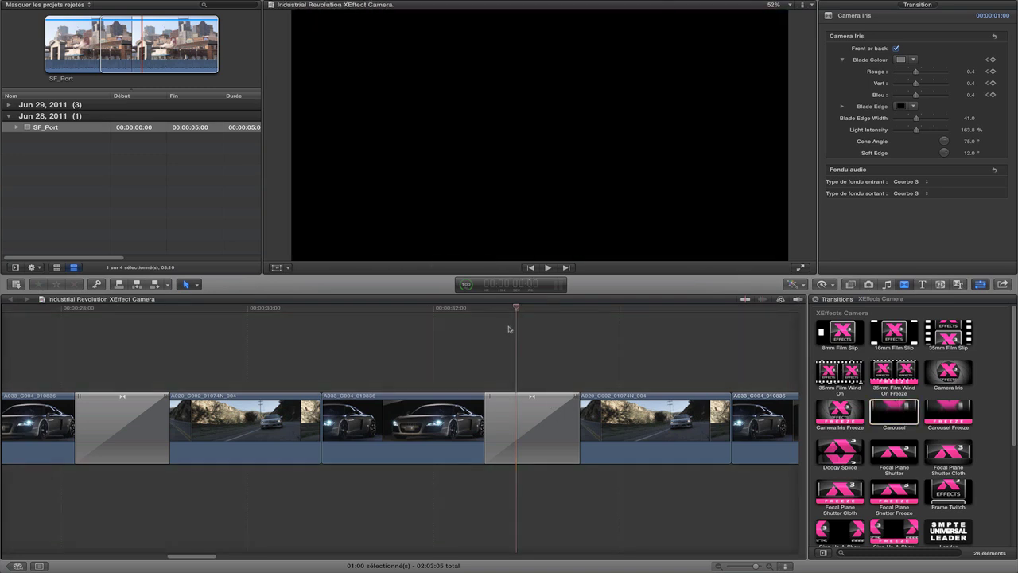
{"action": "mouse_move", "coordinate": [516, 311]}
{"action": "left_mouse_down"}
{"action": "mouse_move", "coordinate": [484, 312]}
{"action": "mouse_move", "coordinate": [584, 310]}
{"action": "mouse_move", "coordinate": [490, 313]}
{"action": "mouse_move", "coordinate": [536, 318]}
{"action": "mouse_move", "coordinate": [500, 313]}
{"action": "mouse_move", "coordinate": [519, 313]}
{"action": "left_mouse_up"}
{"action": "left_click", "coordinate": [530, 439]}
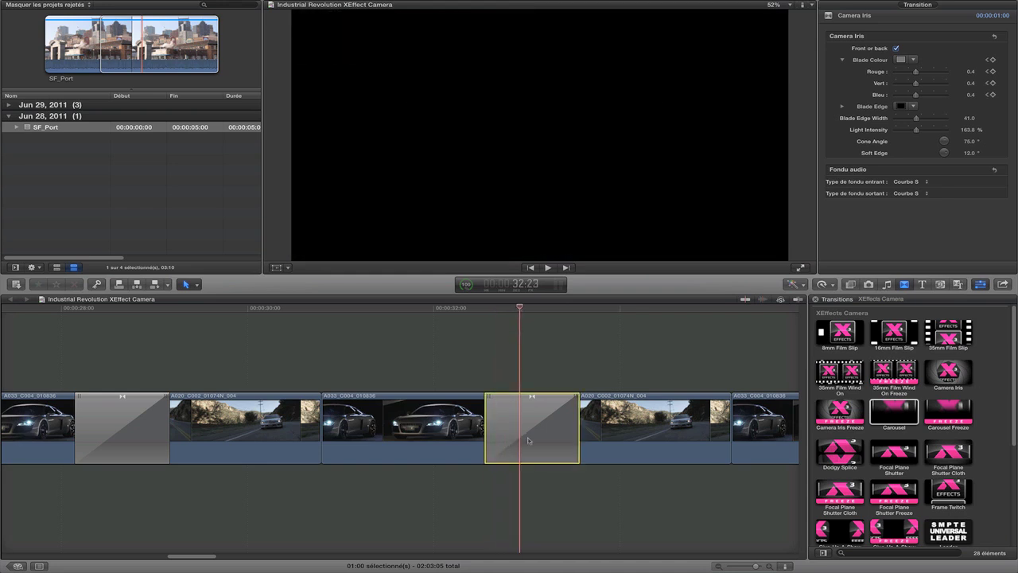
{"action": "left_click", "coordinate": [911, 48]}
{"action": "left_click", "coordinate": [908, 51]}
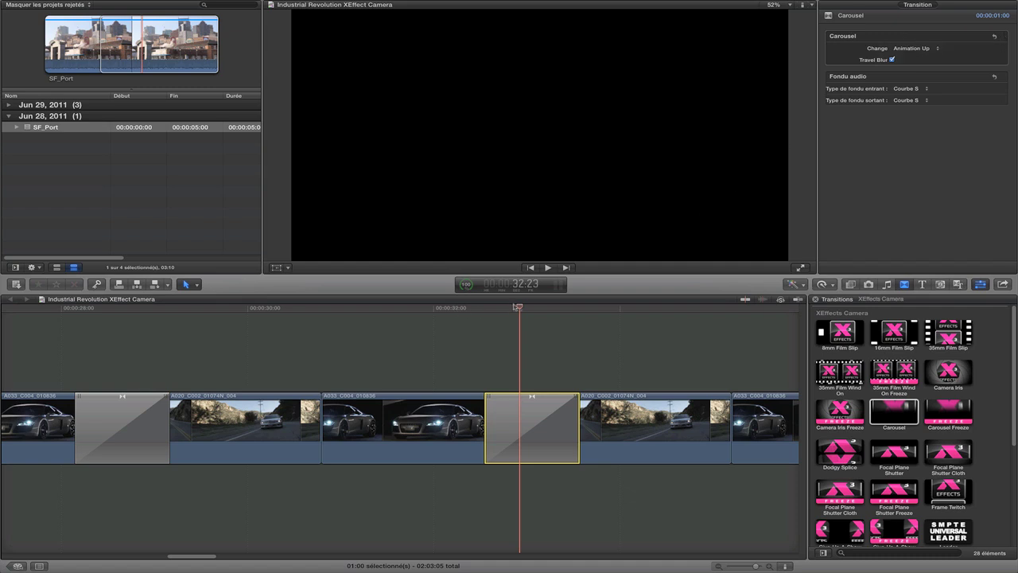
- Scrub within the Carousel transition and through the transition that follows it
{"action": "mouse_move", "coordinate": [520, 309]}
{"action": "left_mouse_down"}
{"action": "mouse_move", "coordinate": [498, 313]}
{"action": "mouse_move", "coordinate": [533, 320]}
{"action": "mouse_move", "coordinate": [503, 324]}
{"action": "mouse_move", "coordinate": [522, 324]}
{"action": "left_mouse_up"}
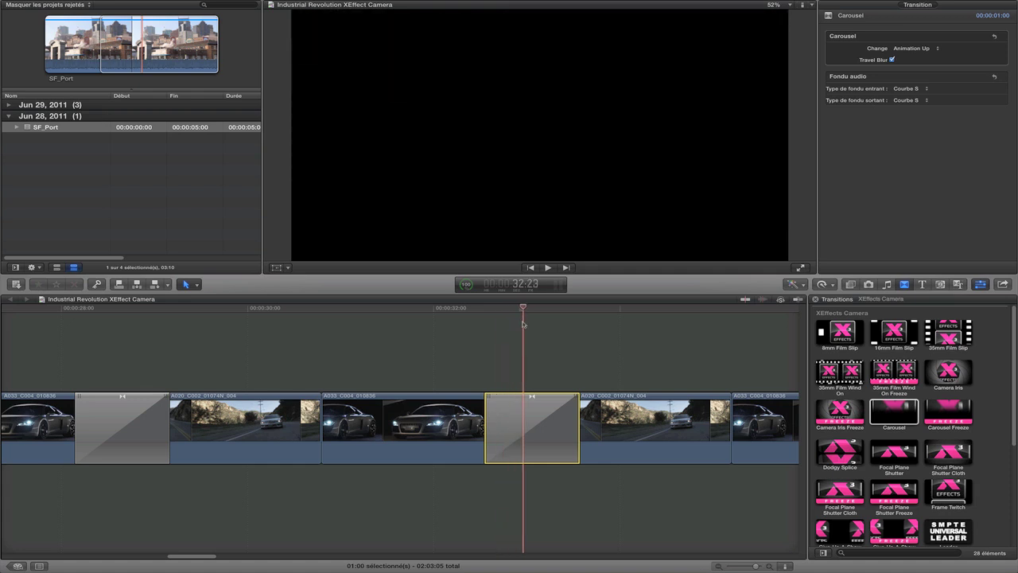
{"action": "scroll", "coordinate": [624, 368], "scroll_direction": "right", "scroll_amount": 8}
{"action": "left_click_drag", "start_coordinate": [614, 314], "coordinate": [647, 333]}
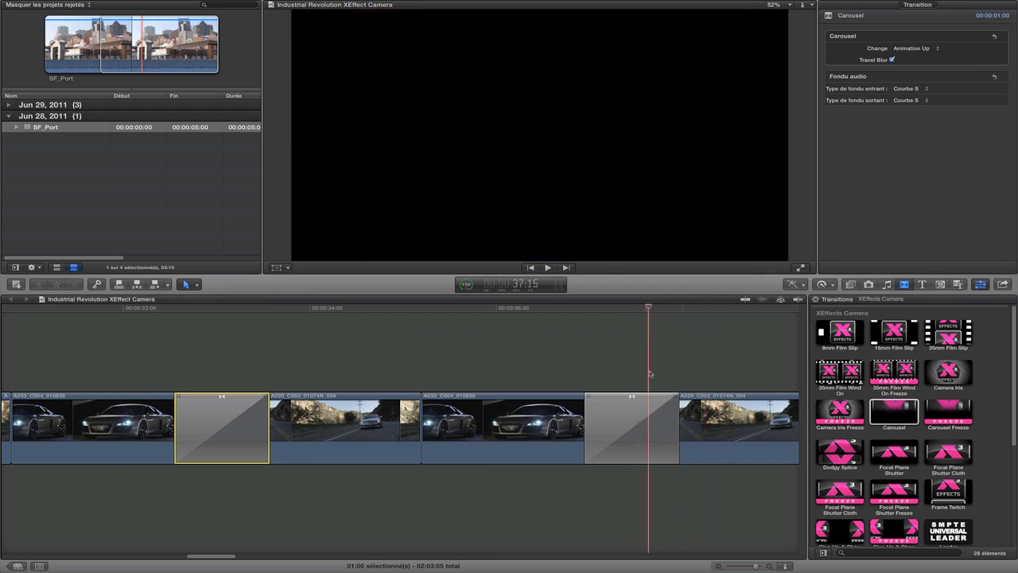
- Select the Dodgy Splice transition, set its Splice Contrast to 2.0, and preview the spliced frames
{"action": "scroll", "coordinate": [650, 373], "scroll_direction": "right", "scroll_amount": 10}
{"action": "left_click_drag", "start_coordinate": [329, 316], "coordinate": [377, 316]}
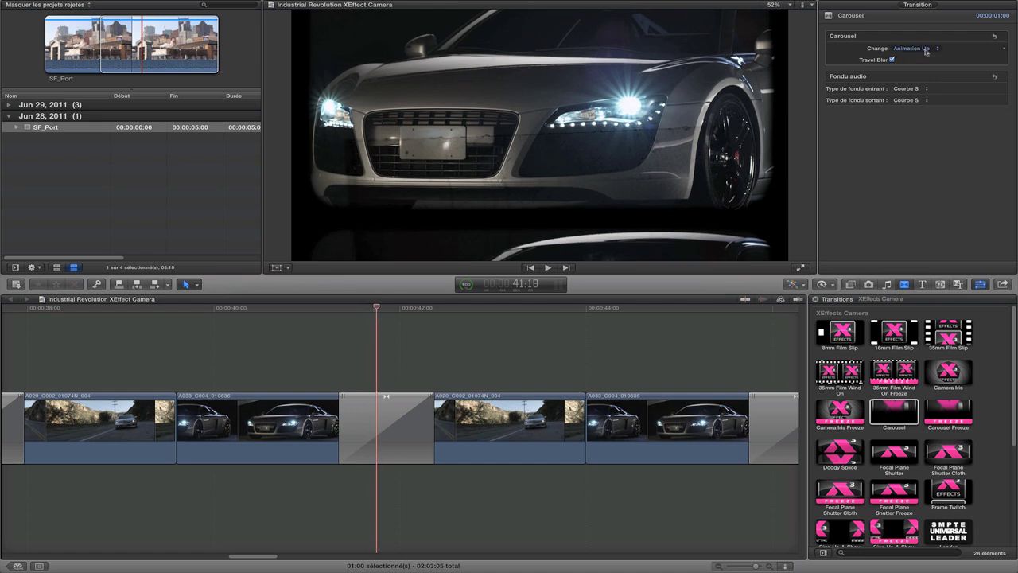
{"action": "left_click", "coordinate": [409, 430]}
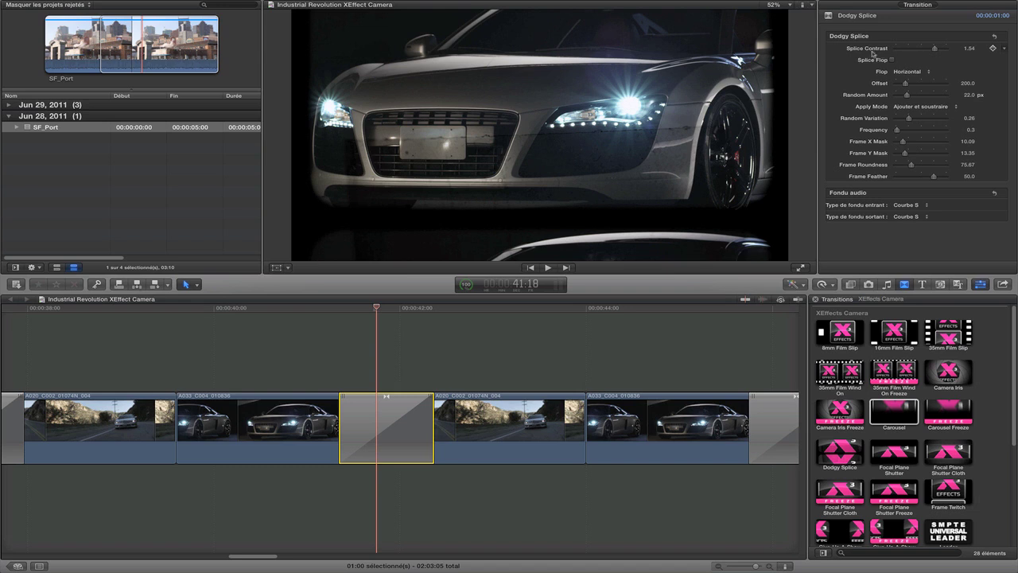
{"action": "left_click_drag", "start_coordinate": [936, 49], "coordinate": [910, 49]}
{"action": "left_click", "coordinate": [949, 49]}
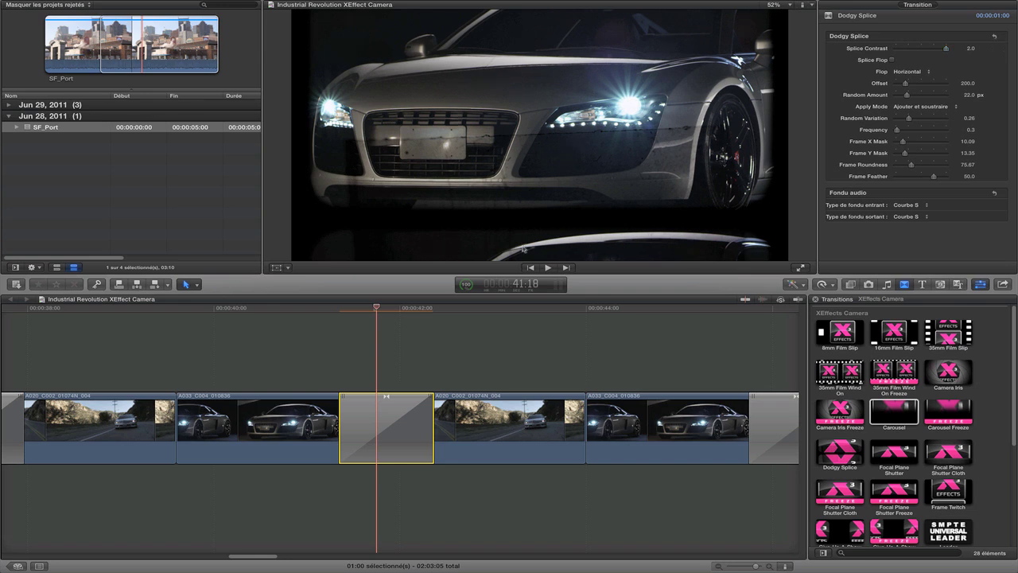
{"action": "mouse_move", "coordinate": [372, 311]}
{"action": "left_mouse_down"}
{"action": "mouse_move", "coordinate": [408, 308]}
{"action": "mouse_move", "coordinate": [375, 314]}
{"action": "left_mouse_up"}
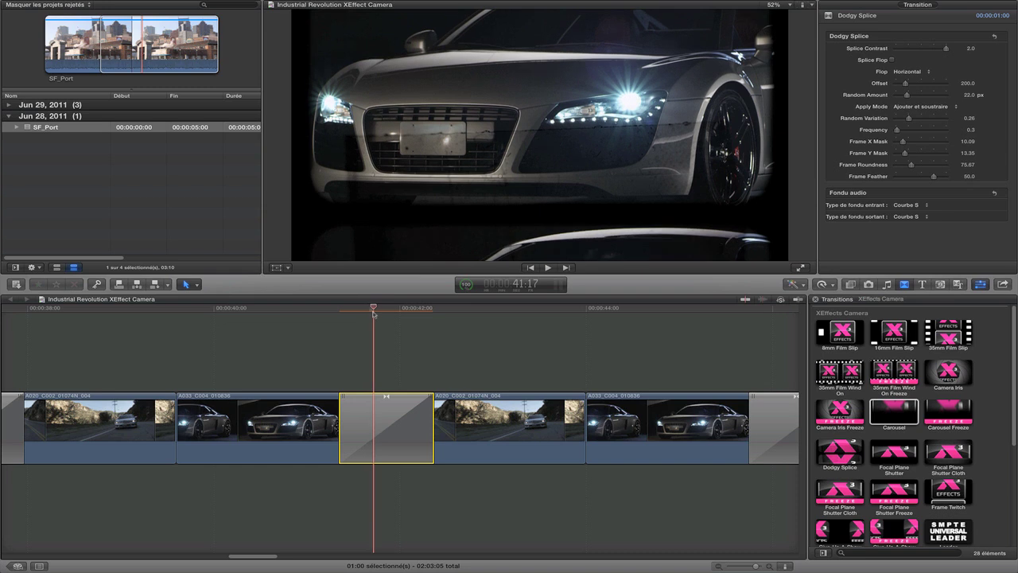
- Set the Dodgy Splice's Flop to Vertical, Offset to 493.55 and Random Amount to 31 px, and view the Apply Mode options without changing them
{"action": "left_click", "coordinate": [903, 72]}
{"action": "left_click", "coordinate": [904, 79]}
{"action": "mouse_move", "coordinate": [908, 86]}
{"action": "left_mouse_down"}
{"action": "mouse_move", "coordinate": [929, 84]}
{"action": "mouse_move", "coordinate": [908, 85]}
{"action": "mouse_move", "coordinate": [923, 85]}
{"action": "mouse_move", "coordinate": [911, 96]}
{"action": "left_mouse_up"}
{"action": "mouse_move", "coordinate": [390, 313]}
{"action": "left_mouse_down"}
{"action": "mouse_move", "coordinate": [415, 314]}
{"action": "mouse_move", "coordinate": [390, 317]}
{"action": "left_mouse_up"}
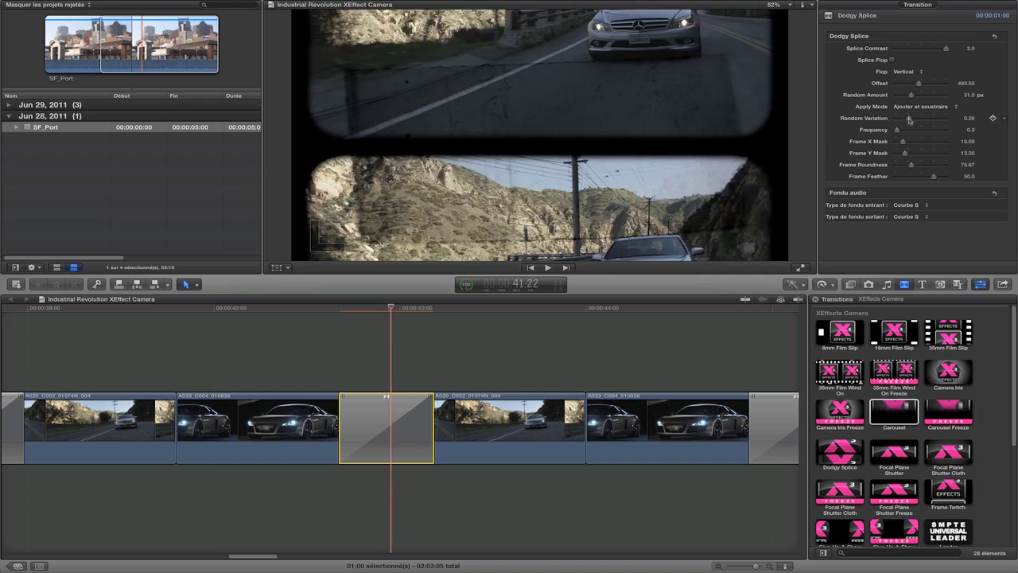
{"action": "left_click", "coordinate": [914, 107]}
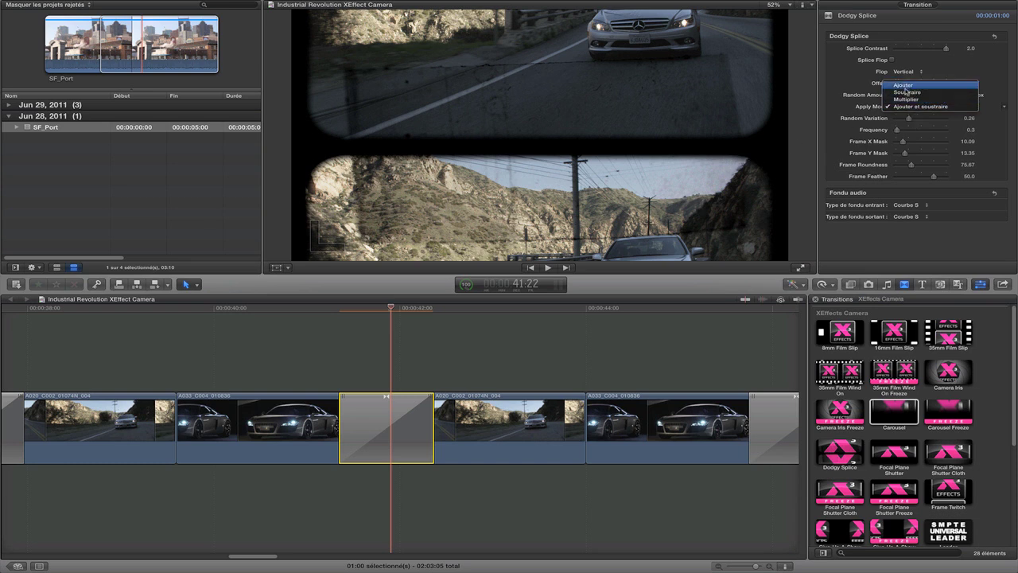
{"action": "left_click", "coordinate": [856, 119]}
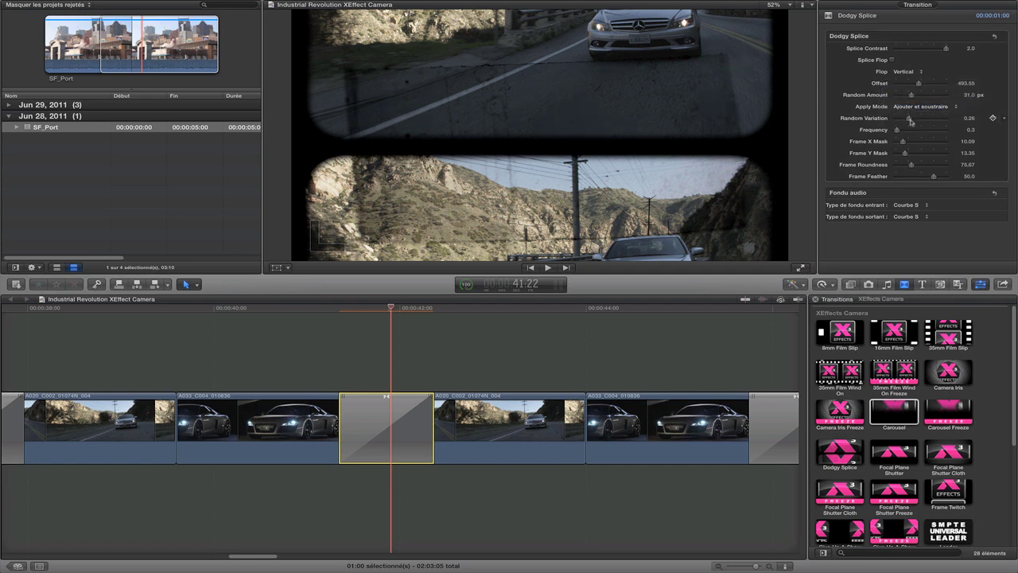
- Set the Dodgy Splice's Frequency to 3.0, Frame X Mask to 39.77, Frame Roundness to 94.14 and Frame Feather to 58
{"action": "left_click_drag", "start_coordinate": [904, 133], "coordinate": [907, 133]}
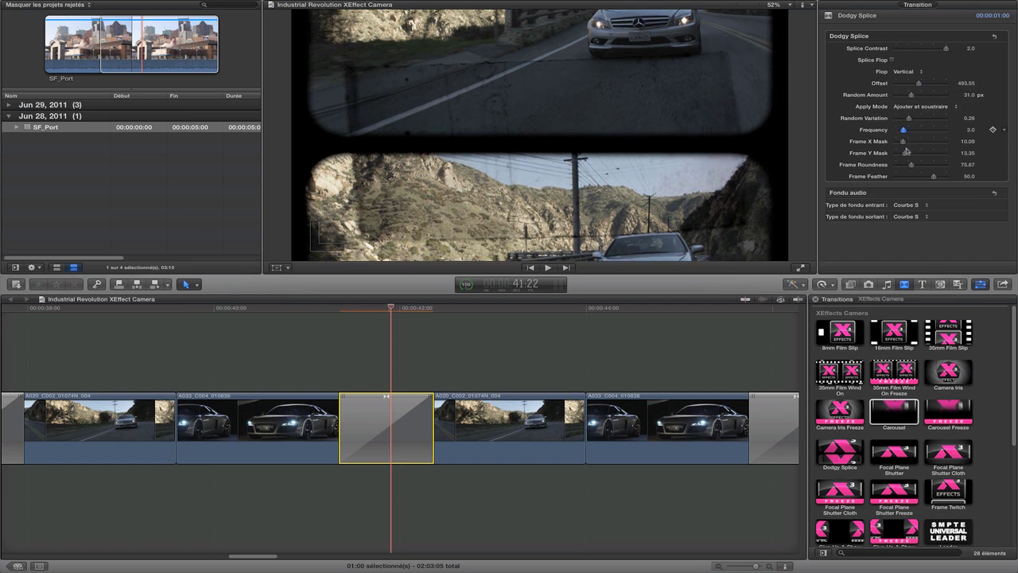
{"action": "left_click_drag", "start_coordinate": [915, 145], "coordinate": [925, 145]}
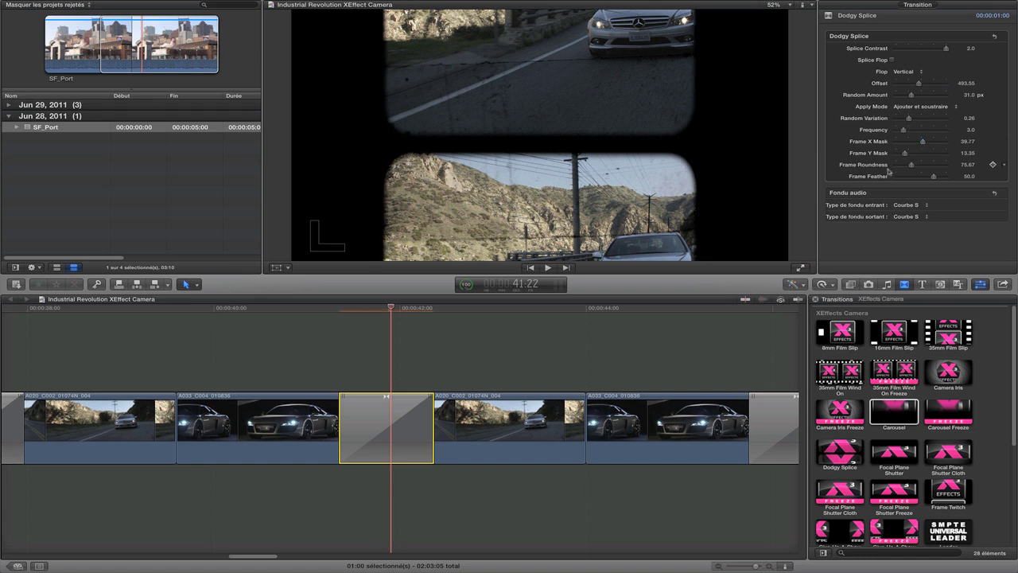
{"action": "left_click_drag", "start_coordinate": [912, 167], "coordinate": [889, 170]}
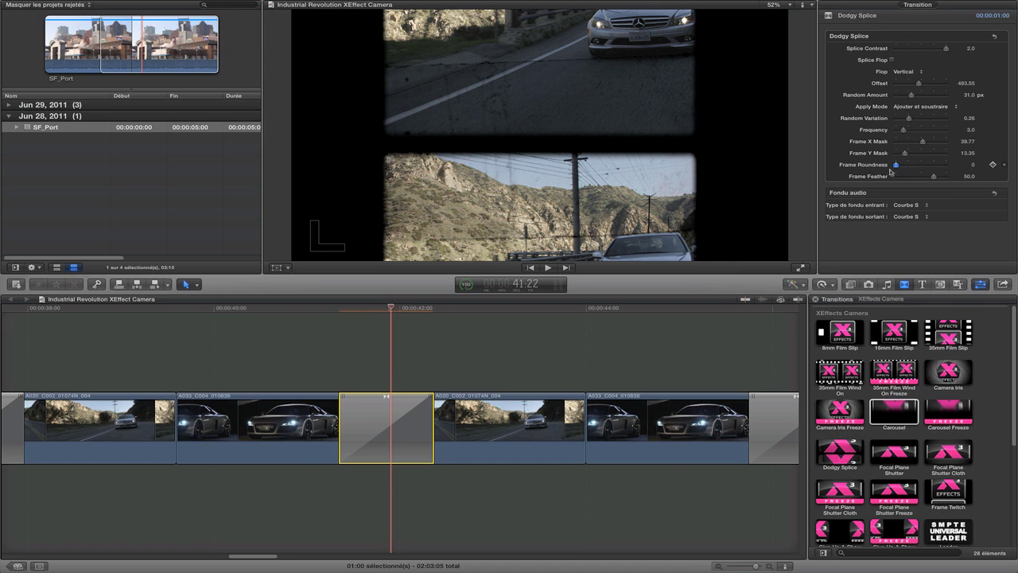
{"action": "left_click_drag", "start_coordinate": [892, 169], "coordinate": [937, 175]}
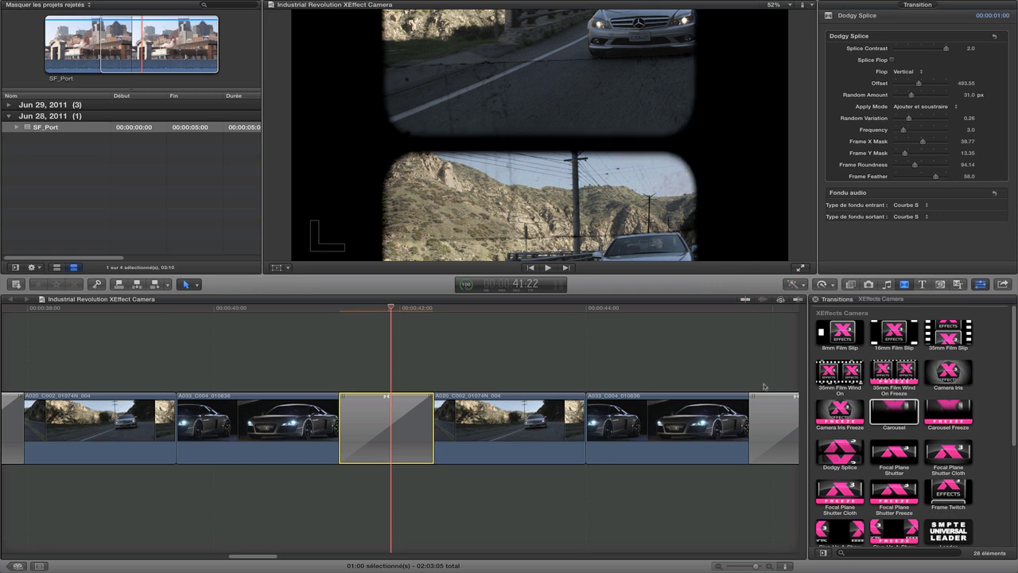
- Select the Focal Plane Shutter transition and scrub through it to preview the closing shutter
{"action": "scroll", "coordinate": [763, 386], "scroll_direction": "right", "scroll_amount": 5}
{"action": "left_click", "coordinate": [649, 427]}
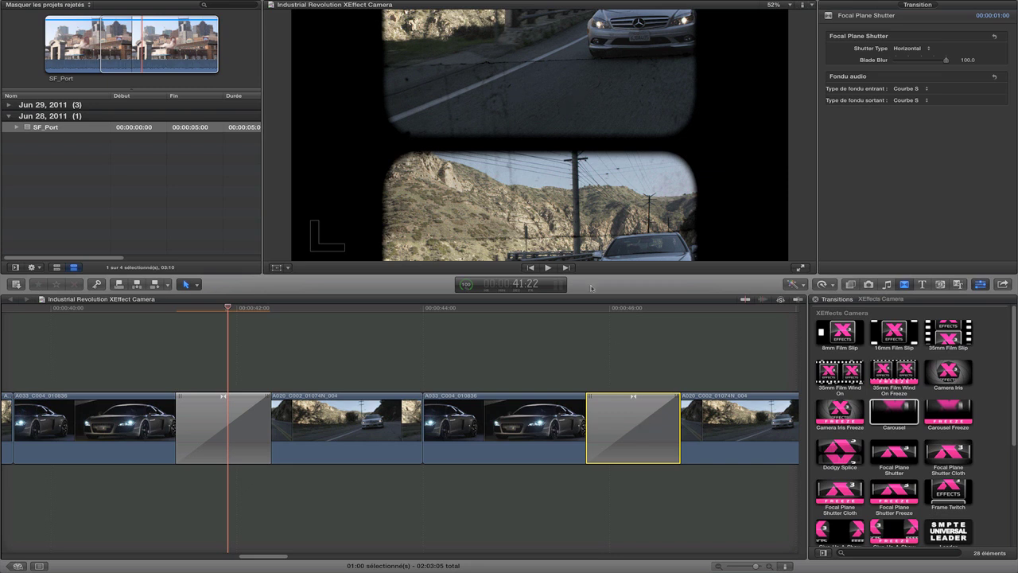
{"action": "left_click_drag", "start_coordinate": [591, 310], "coordinate": [627, 319]}
- Select the Focal Plane Shutter Cloth transition and scrub within it, leaving the playhead at 50:11
{"action": "scroll", "coordinate": [646, 341], "scroll_direction": "right", "scroll_amount": 10}
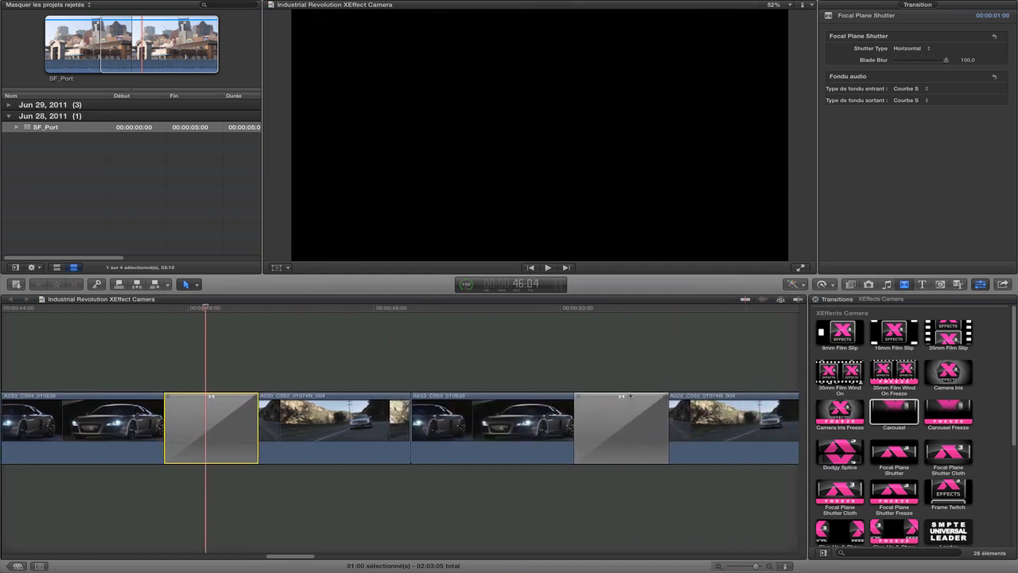
{"action": "left_click", "coordinate": [633, 431]}
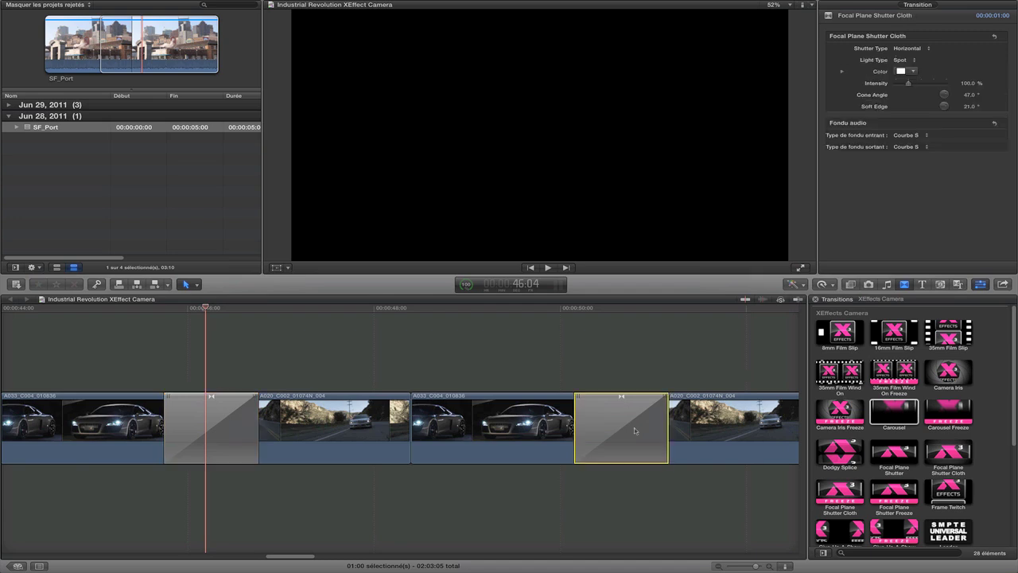
{"action": "mouse_move", "coordinate": [592, 310]}
{"action": "left_mouse_down"}
{"action": "mouse_move", "coordinate": [602, 312]}
{"action": "mouse_move", "coordinate": [587, 319]}
{"action": "mouse_move", "coordinate": [614, 312]}
{"action": "mouse_move", "coordinate": [602, 313]}
{"action": "left_mouse_up"}
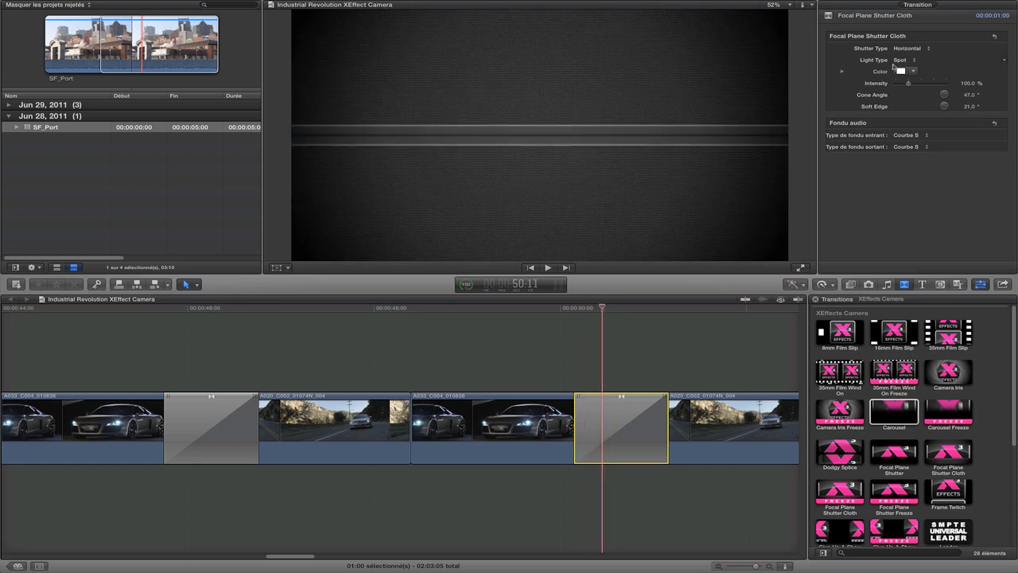
- Try the Point, Directionnel and Ambiance light types on the Focal Plane Shutter Cloth, then return to Spot
{"action": "left_click", "coordinate": [899, 61]}
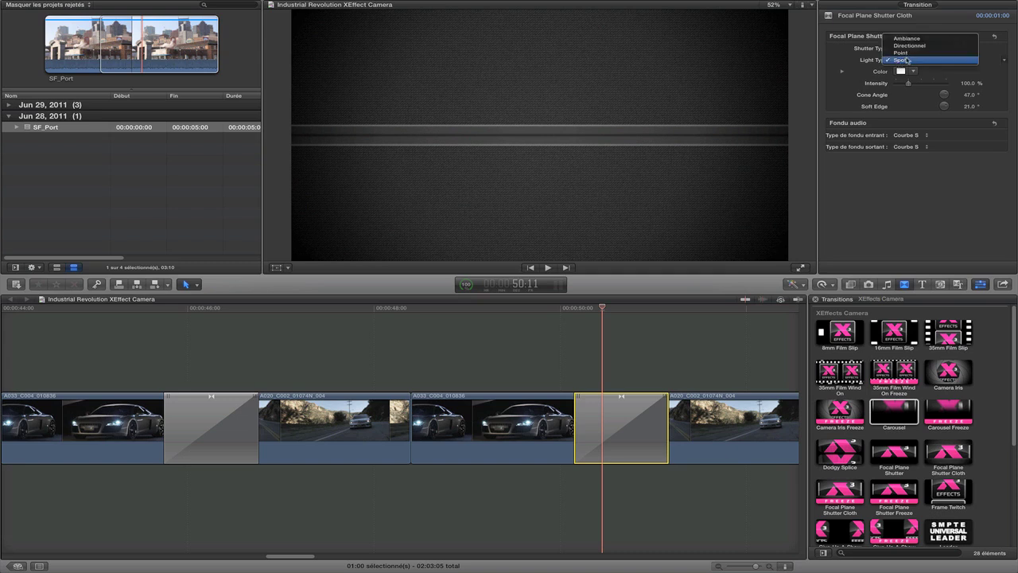
{"action": "left_click", "coordinate": [905, 53]}
{"action": "left_click", "coordinate": [905, 63]}
{"action": "left_click", "coordinate": [906, 53]}
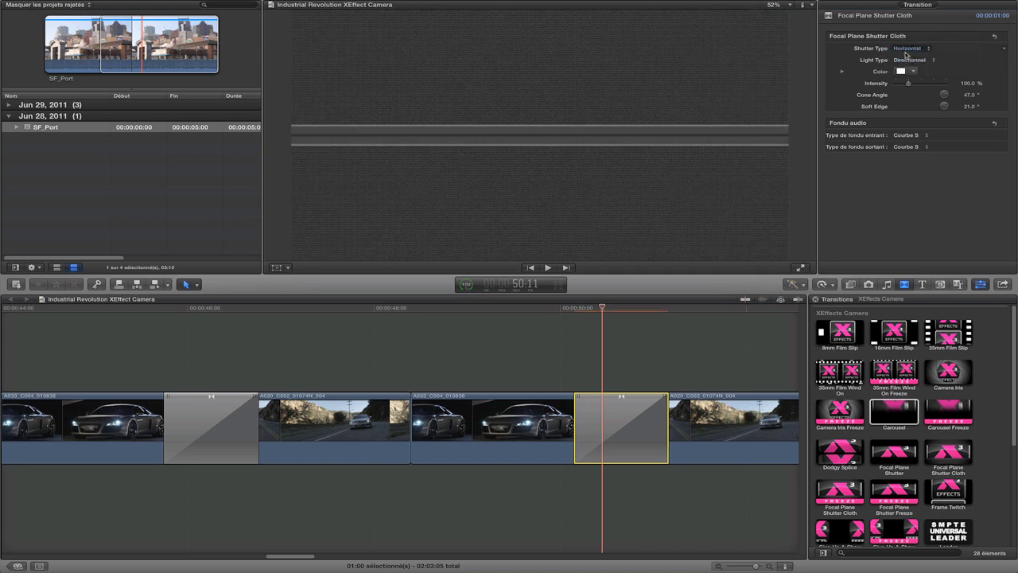
{"action": "left_click", "coordinate": [905, 60]}
{"action": "left_click", "coordinate": [908, 53]}
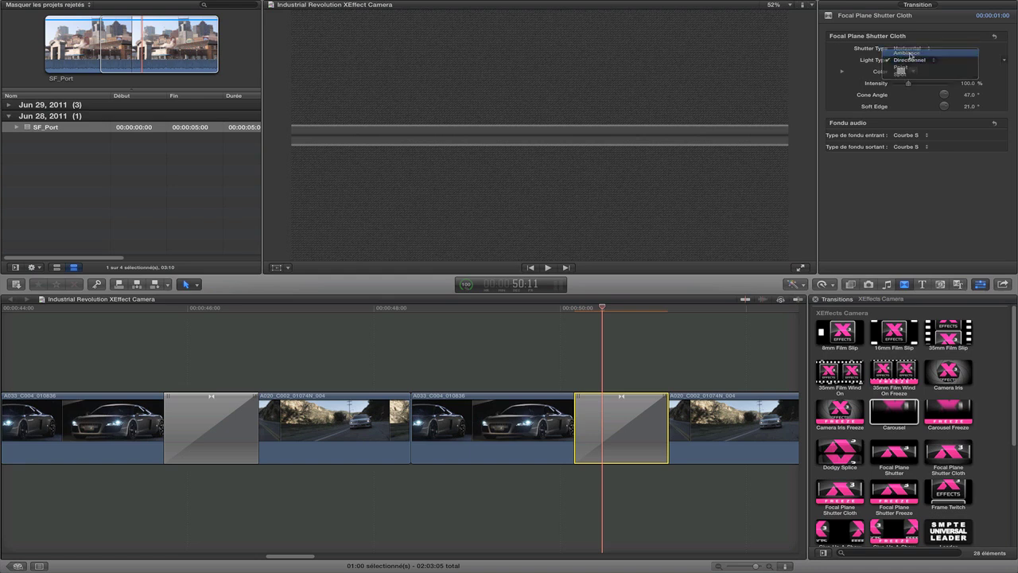
{"action": "left_click", "coordinate": [908, 62]}
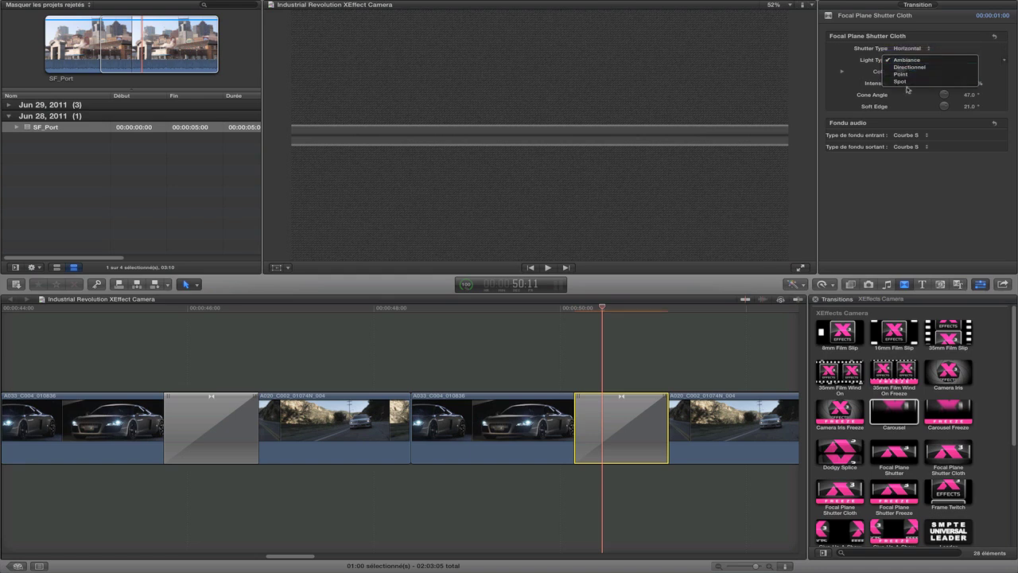
{"action": "left_click", "coordinate": [906, 81]}
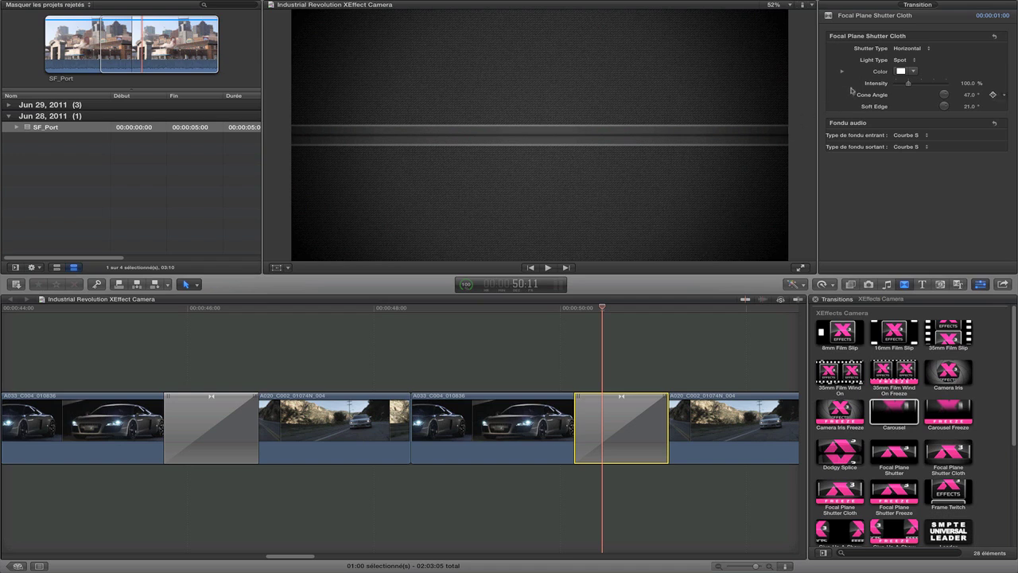
- Set the Focal Plane Shutter Cloth's light color to orange and scrub through the transition to the following clip
{"action": "left_click", "coordinate": [901, 71]}
{"action": "left_click_drag", "start_coordinate": [388, 193], "coordinate": [390, 201]}
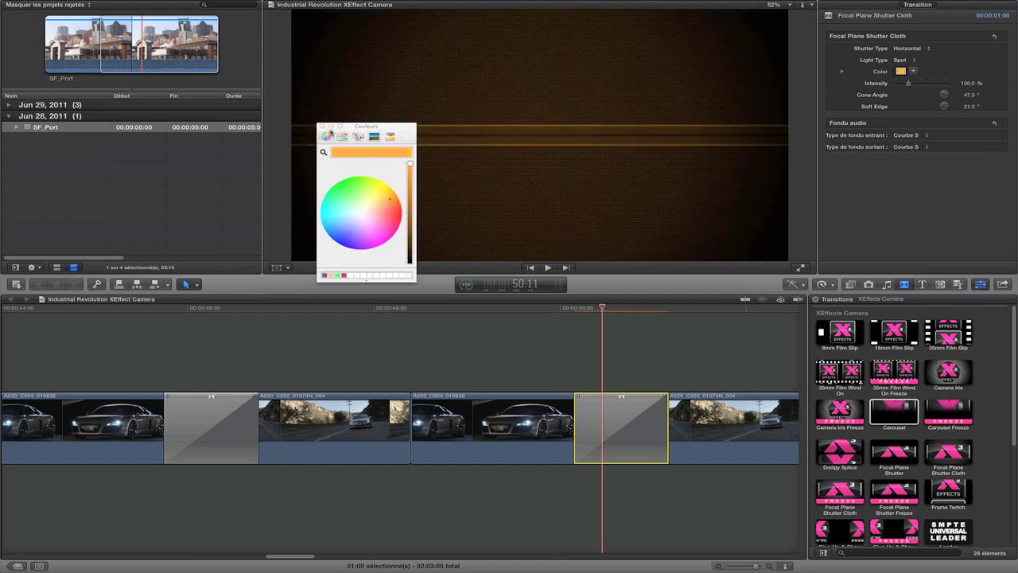
{"action": "left_click", "coordinate": [323, 125]}
{"action": "left_click_drag", "start_coordinate": [604, 310], "coordinate": [747, 305]}
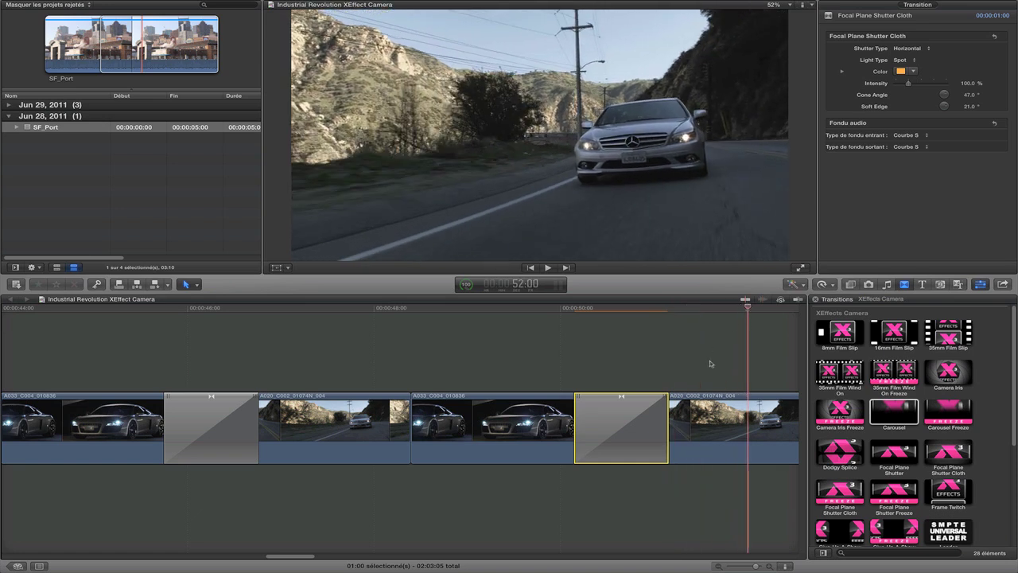
- Select the Focal Plane Shutter Cloth Freeze transition and scrub back and forth to compare it with the preceding Cloth transition
{"action": "scroll", "coordinate": [710, 364], "scroll_direction": "right", "scroll_amount": 10}
{"action": "left_click", "coordinate": [579, 422]}
{"action": "left_click", "coordinate": [540, 319]}
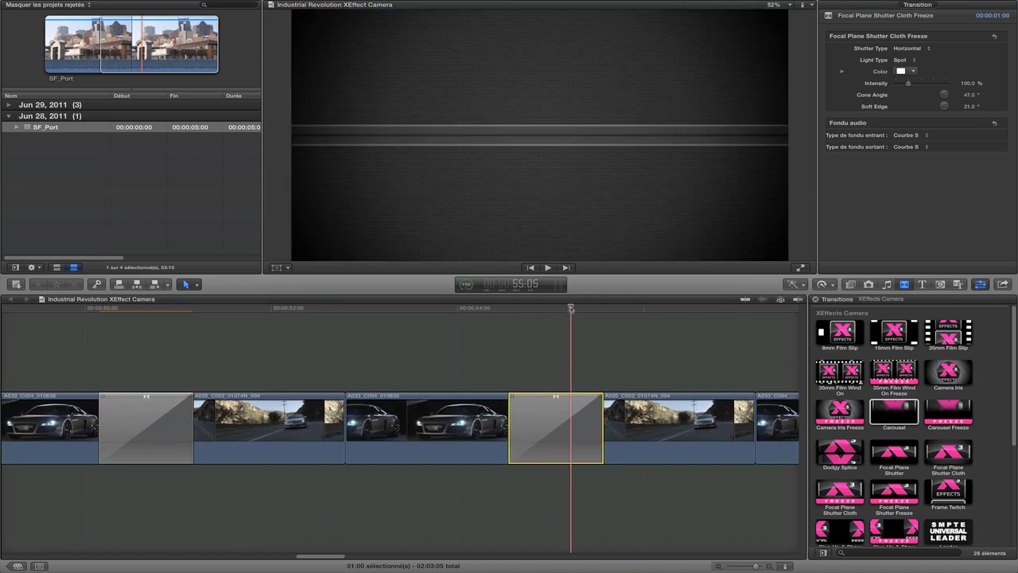
{"action": "left_click_drag", "start_coordinate": [539, 317], "coordinate": [239, 315]}
{"action": "left_click_drag", "start_coordinate": [215, 356], "coordinate": [439, 327]}
{"action": "left_click", "coordinate": [558, 333]}
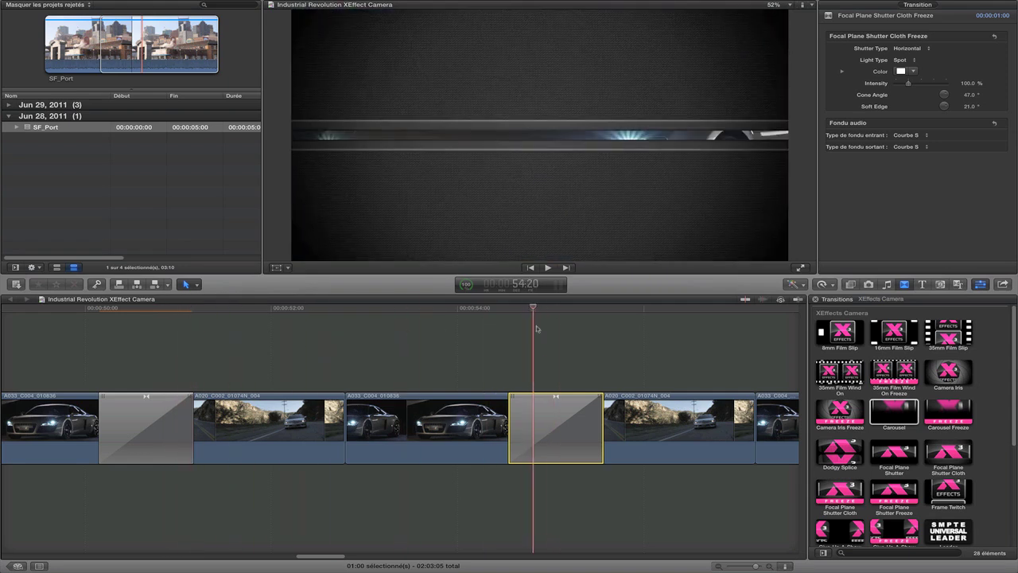
- Scrub through the Focal Plane Shutter Freeze transition and select it to view its parameters
{"action": "scroll", "coordinate": [657, 346], "scroll_direction": "right", "scroll_amount": 10}
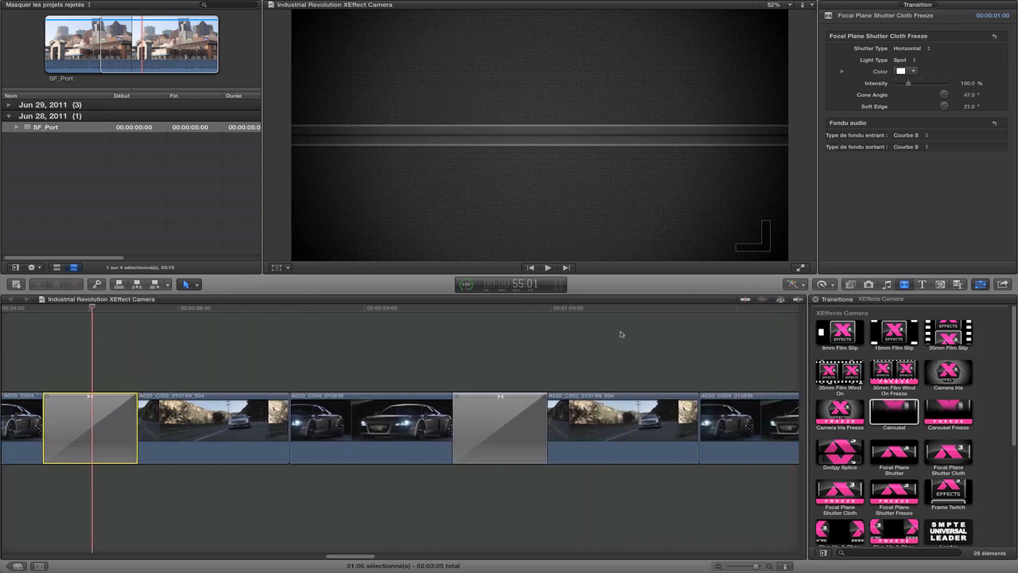
{"action": "left_click_drag", "start_coordinate": [509, 316], "coordinate": [680, 307]}
{"action": "left_click", "coordinate": [492, 430]}
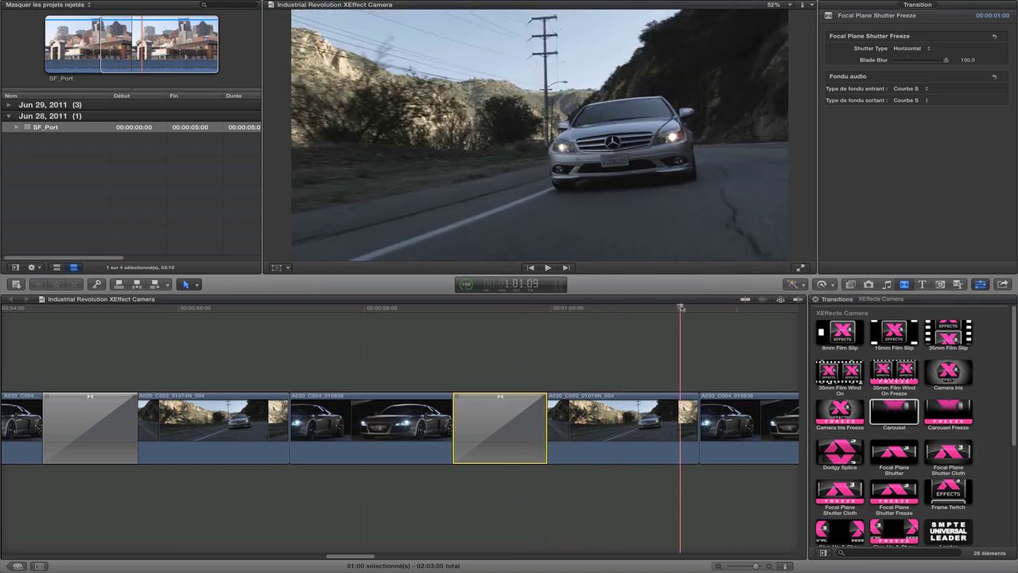
- Look through the remaining XEffects Camera transitions, select Frame Twitch in the timeline and scrub within it to preview the slipping frames
{"action": "scroll", "coordinate": [642, 357], "scroll_direction": "right", "scroll_amount": 5}
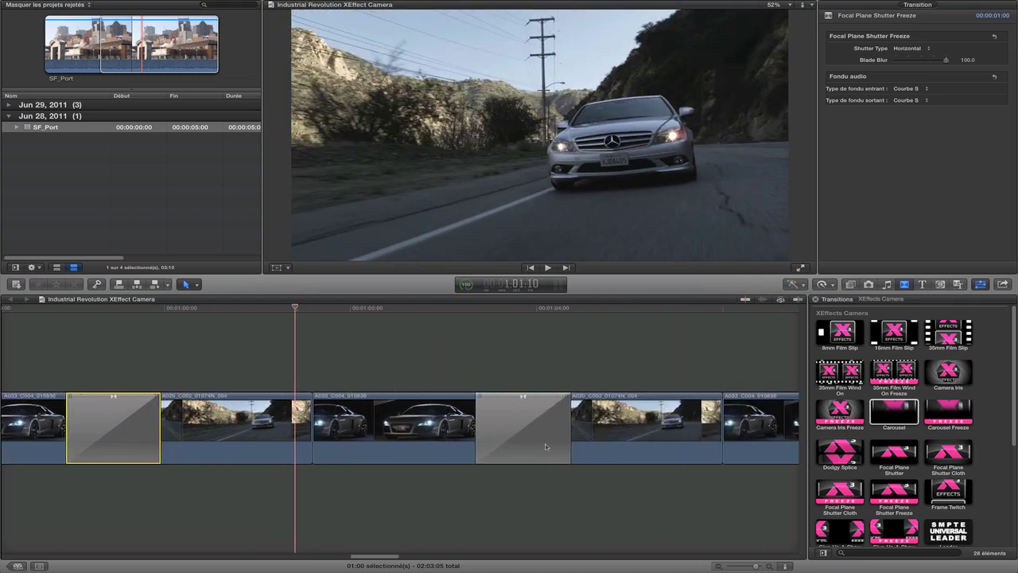
{"action": "scroll", "coordinate": [901, 493], "scroll_direction": "down", "scroll_amount": 5}
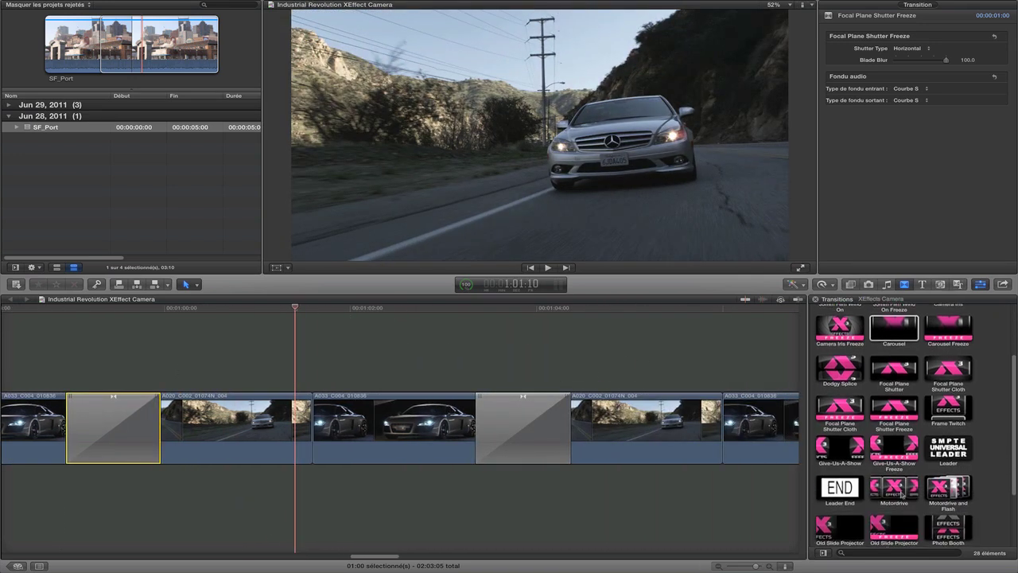
{"action": "scroll", "coordinate": [902, 493], "scroll_direction": "up", "scroll_amount": 1}
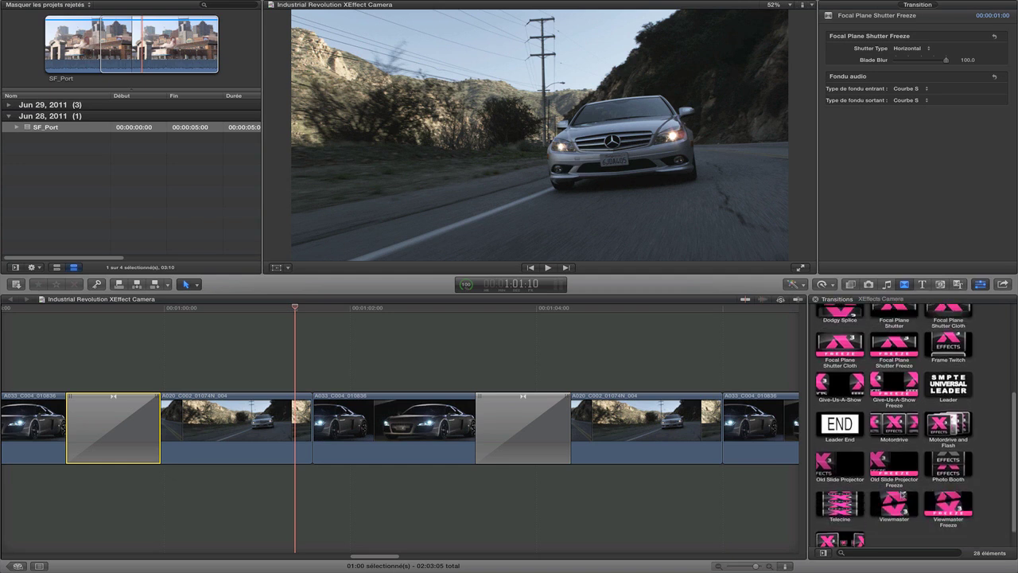
{"action": "left_click", "coordinate": [477, 392]}
{"action": "left_click", "coordinate": [528, 427]}
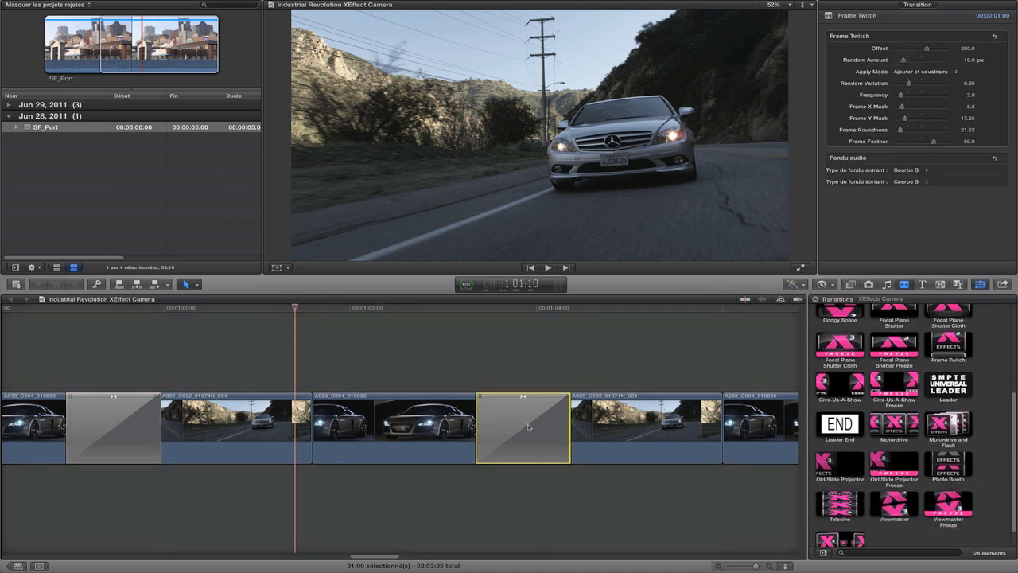
{"action": "left_click_drag", "start_coordinate": [493, 314], "coordinate": [526, 340]}
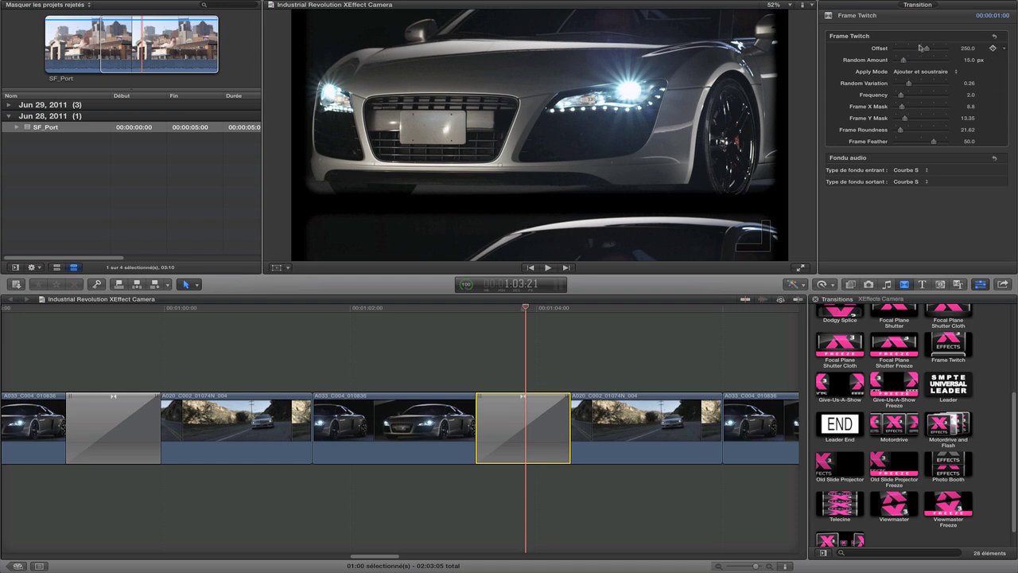
- Set the Frame Twitch's Offset to 540.5, Random Amount to 79 px, Random Variation to 0.51 and Frequency to 9.0, and preview it
{"action": "mouse_move", "coordinate": [928, 52]}
{"action": "left_mouse_down"}
{"action": "mouse_move", "coordinate": [937, 52]}
{"action": "mouse_move", "coordinate": [923, 62]}
{"action": "mouse_move", "coordinate": [935, 63]}
{"action": "left_mouse_up"}
{"action": "left_click_drag", "start_coordinate": [903, 98], "coordinate": [921, 85]}
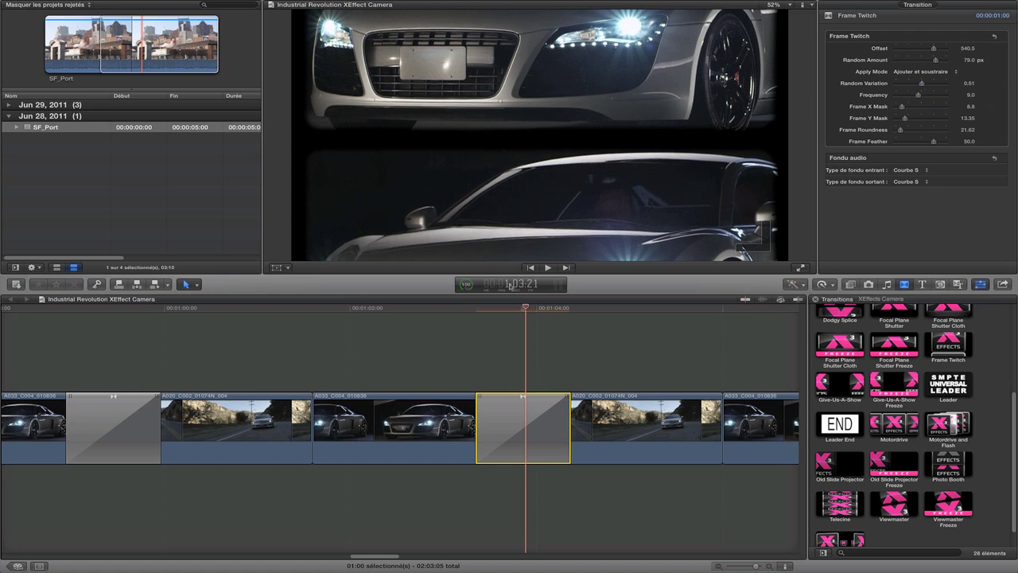
{"action": "left_click", "coordinate": [471, 310]}
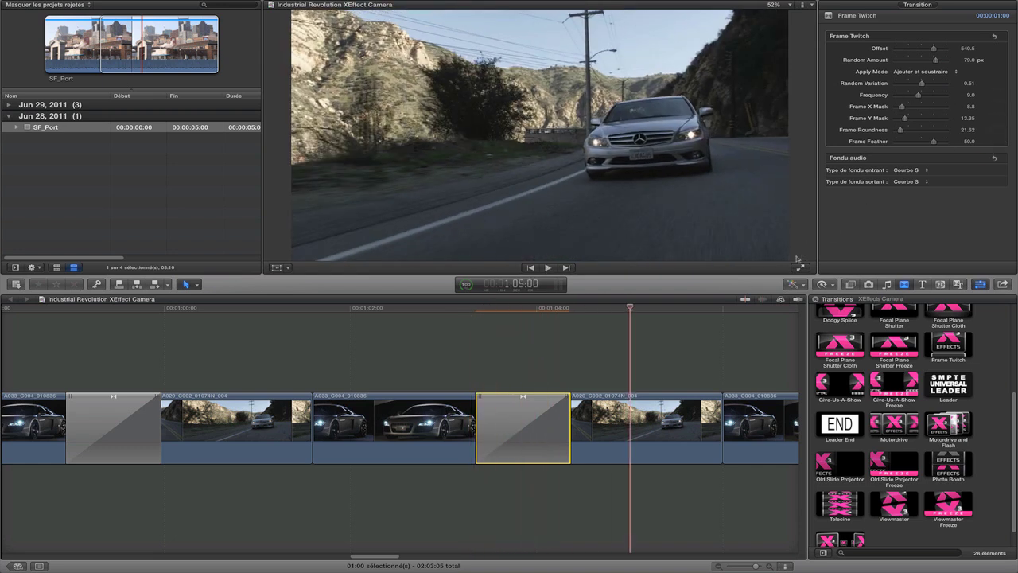
- Preview and select the Give-Us-A-Show transition, and view its Slide Change Direction options without changing them
{"action": "scroll", "coordinate": [658, 389], "scroll_direction": "right", "scroll_amount": 10}
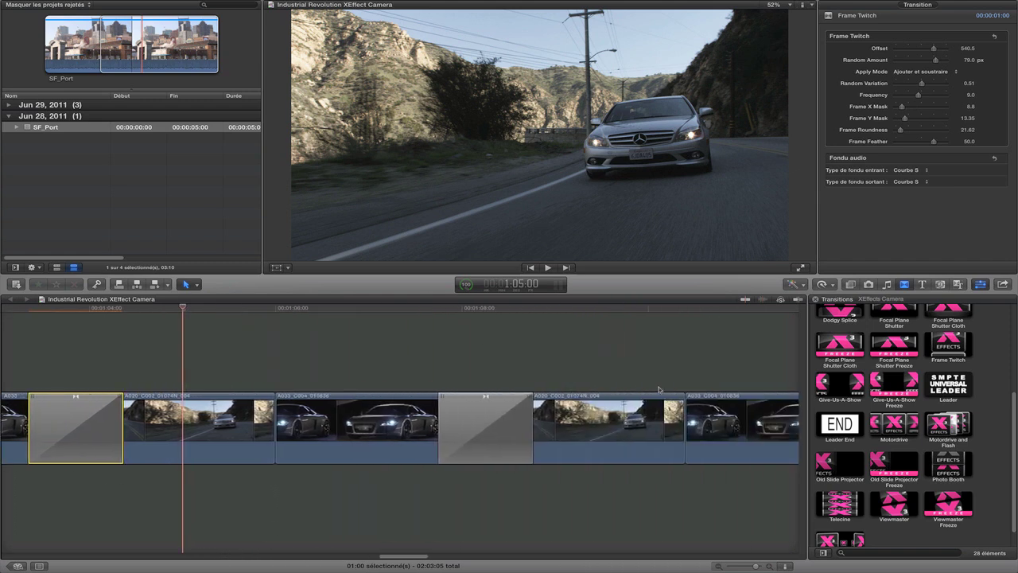
{"action": "mouse_move", "coordinate": [477, 316]}
{"action": "left_mouse_down"}
{"action": "mouse_move", "coordinate": [498, 318]}
{"action": "mouse_move", "coordinate": [420, 320]}
{"action": "mouse_move", "coordinate": [517, 318]}
{"action": "mouse_move", "coordinate": [454, 324]}
{"action": "mouse_move", "coordinate": [516, 324]}
{"action": "mouse_move", "coordinate": [483, 326]}
{"action": "left_mouse_up"}
{"action": "left_click", "coordinate": [491, 422]}
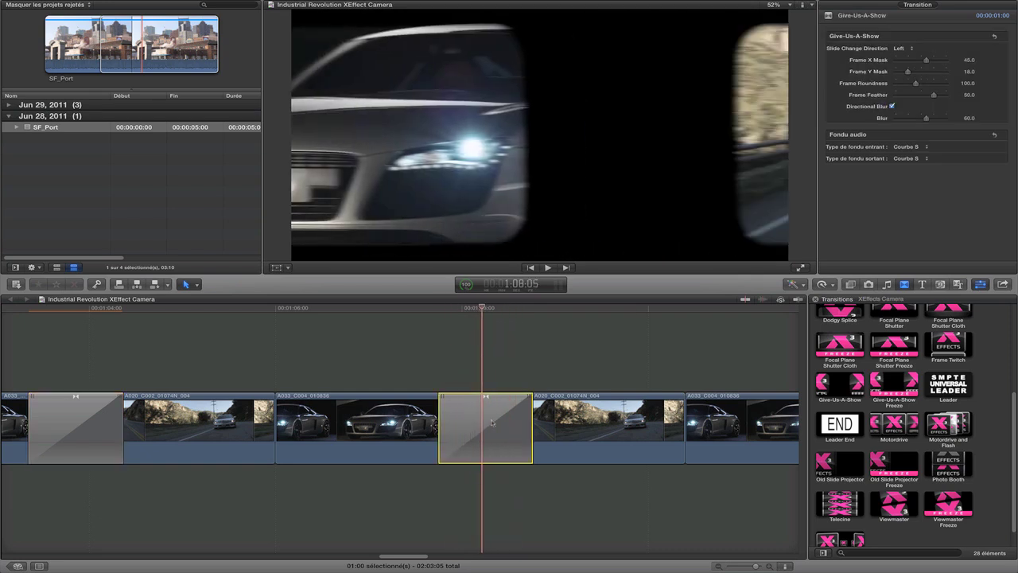
{"action": "left_click", "coordinate": [911, 49]}
{"action": "left_click", "coordinate": [905, 48]}
- Select the Give-Us-A-Show Freeze transition and scrub through it to preview the slide change
{"action": "scroll", "coordinate": [638, 336], "scroll_direction": "right", "scroll_amount": 10}
{"action": "left_click", "coordinate": [493, 427]}
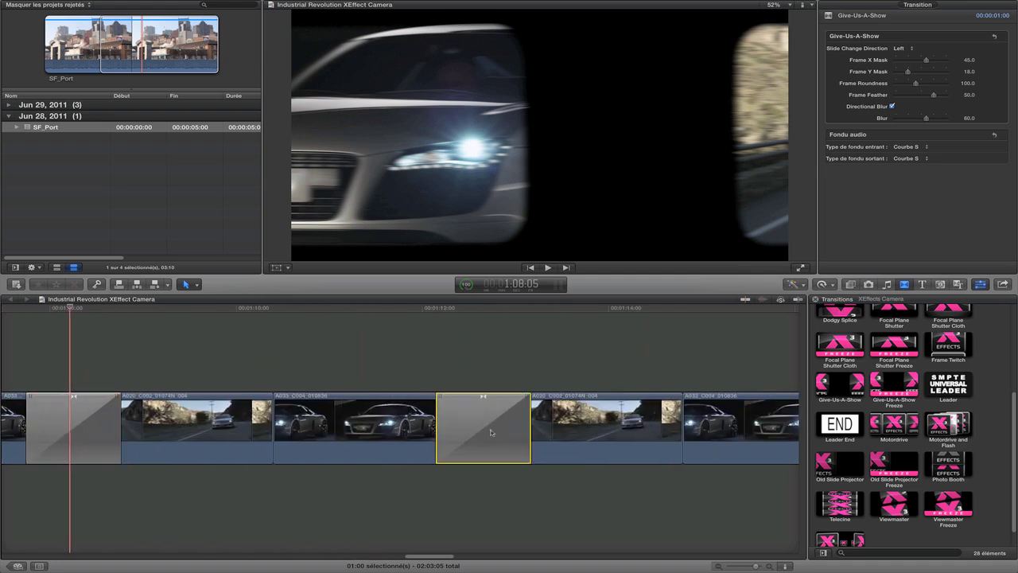
{"action": "left_click_drag", "start_coordinate": [478, 310], "coordinate": [513, 310]}
- Select the Leader transition, scrub through its film leader frames, and point out the matching Leader preset among the available transitions
{"action": "scroll", "coordinate": [670, 352], "scroll_direction": "right", "scroll_amount": 6}
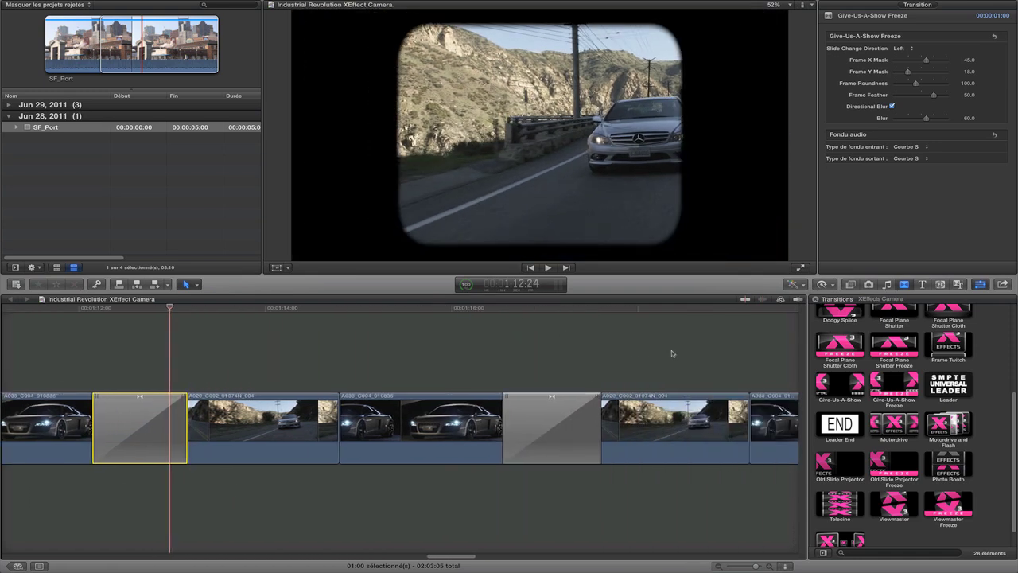
{"action": "left_click", "coordinate": [561, 427]}
{"action": "left_click_drag", "start_coordinate": [537, 308], "coordinate": [569, 324]}
{"action": "scroll", "coordinate": [660, 348], "scroll_direction": "right", "scroll_amount": 5}
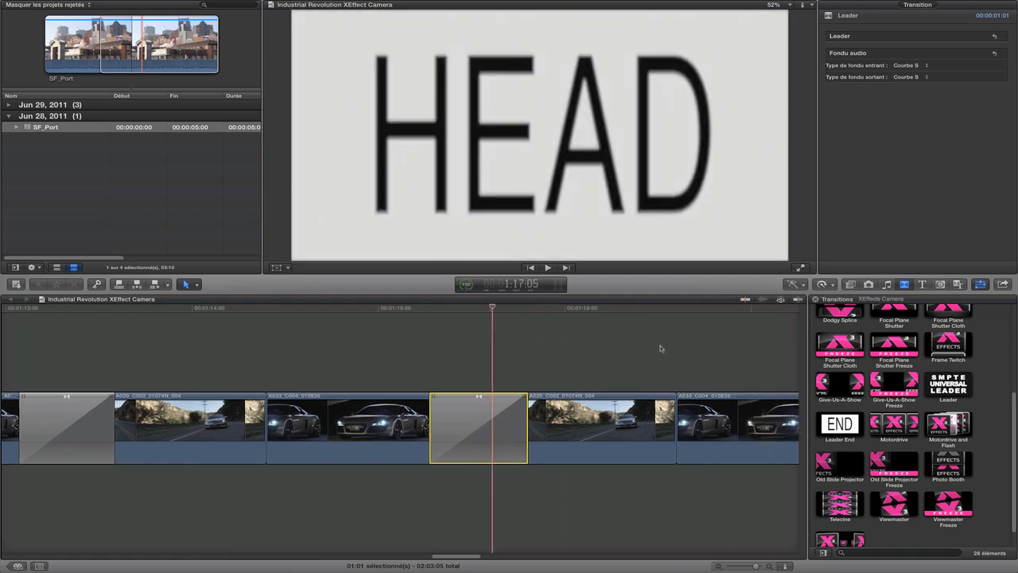
{"action": "left_click", "coordinate": [947, 383]}
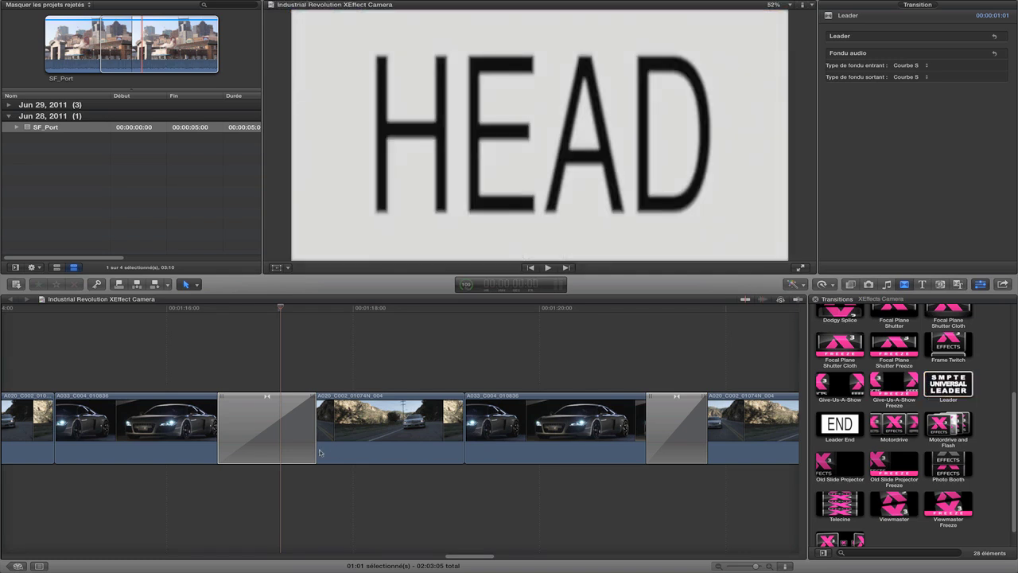
{"action": "left_click", "coordinate": [251, 433]}
{"action": "mouse_move", "coordinate": [268, 313]}
{"action": "left_mouse_down"}
{"action": "mouse_move", "coordinate": [250, 312]}
{"action": "mouse_move", "coordinate": [272, 311]}
{"action": "left_mouse_up"}
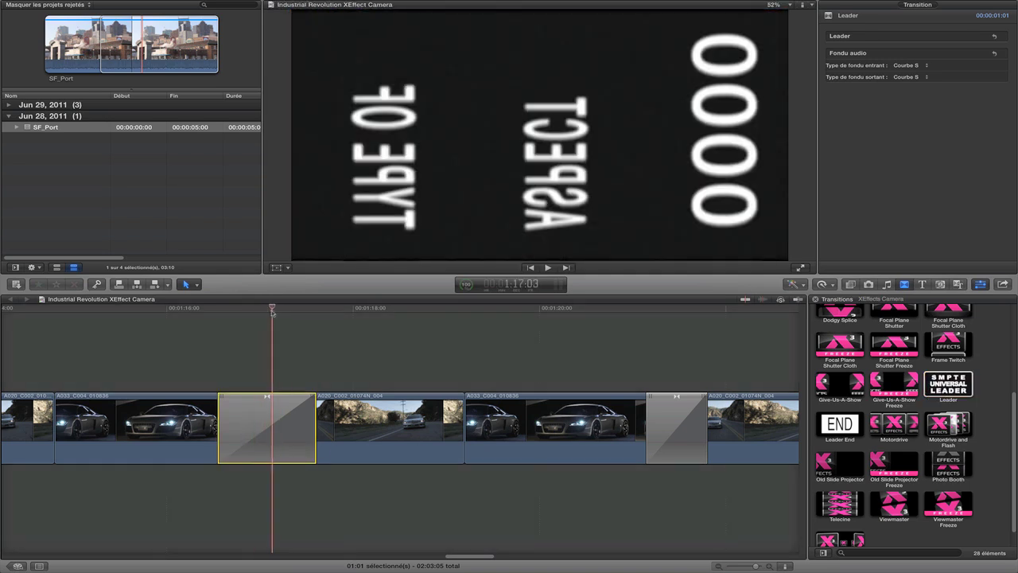
- Scrub through the Leader End transition and select it to view its parameters
{"action": "mouse_move", "coordinate": [680, 325]}
{"action": "left_mouse_down"}
{"action": "mouse_move", "coordinate": [654, 322]}
{"action": "mouse_move", "coordinate": [656, 308]}
{"action": "mouse_move", "coordinate": [705, 305]}
{"action": "mouse_move", "coordinate": [673, 307]}
{"action": "mouse_move", "coordinate": [695, 307]}
{"action": "mouse_move", "coordinate": [683, 306]}
{"action": "left_mouse_up"}
{"action": "left_click", "coordinate": [675, 419]}
- Select the Motordrive transition, play it through, and scrub within it to inspect its black-and-white frames
{"action": "scroll", "coordinate": [649, 343], "scroll_direction": "right", "scroll_amount": 10}
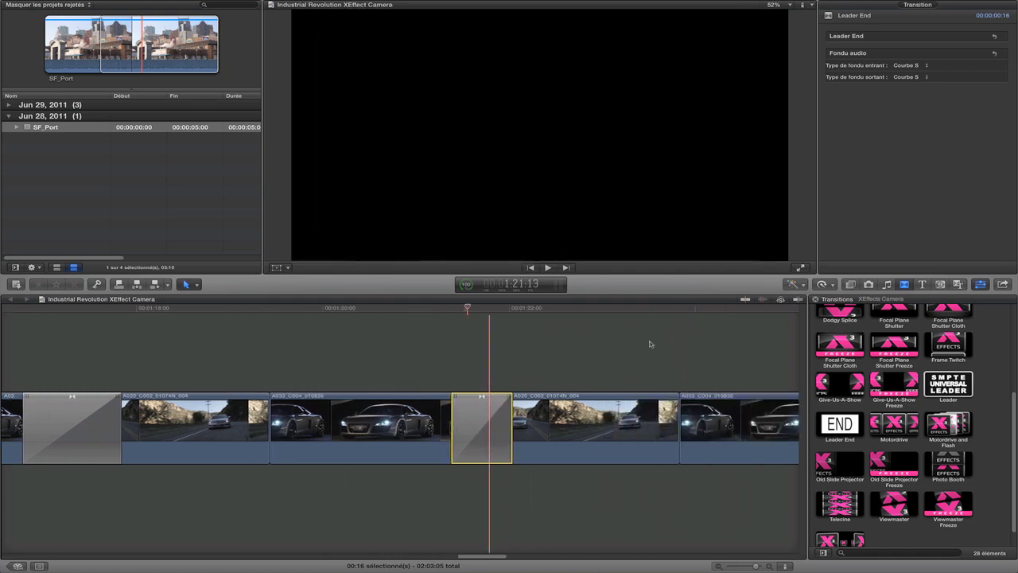
{"action": "mouse_move", "coordinate": [591, 311]}
{"action": "left_mouse_down"}
{"action": "mouse_move", "coordinate": [620, 312]}
{"action": "mouse_move", "coordinate": [583, 318]}
{"action": "left_mouse_up"}
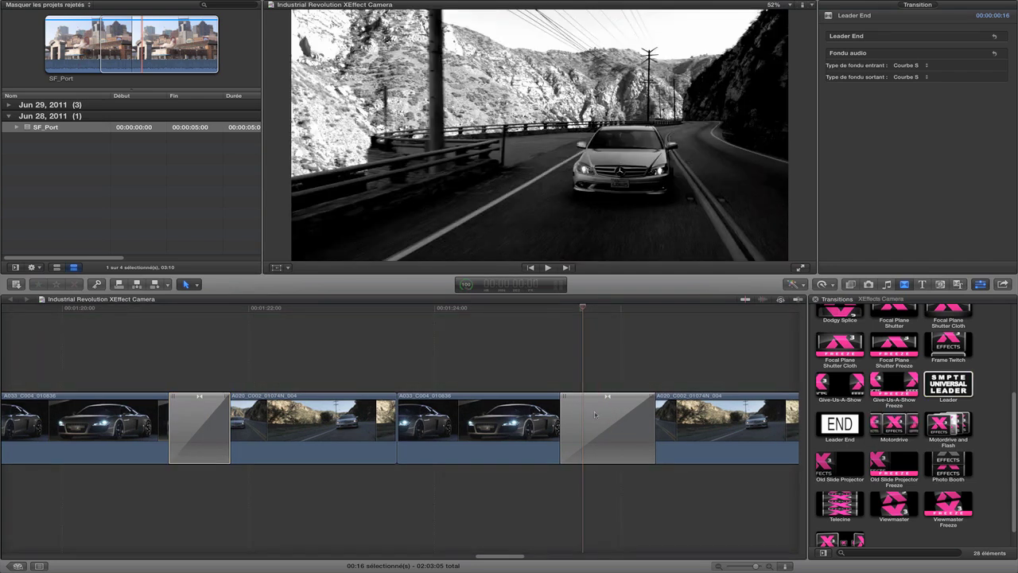
{"action": "left_click", "coordinate": [594, 410]}
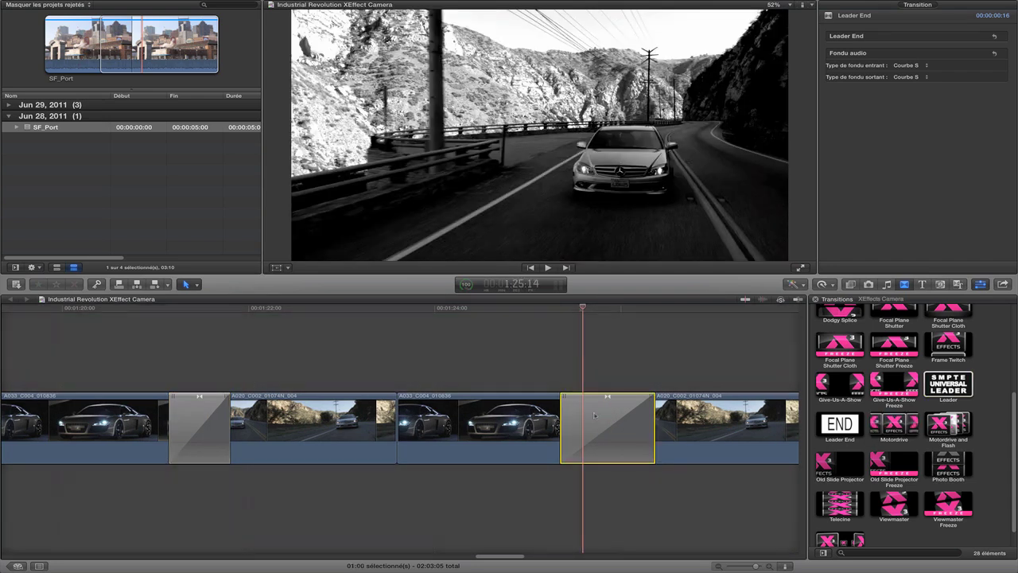
{"action": "left_click_drag", "start_coordinate": [582, 308], "coordinate": [556, 314]}
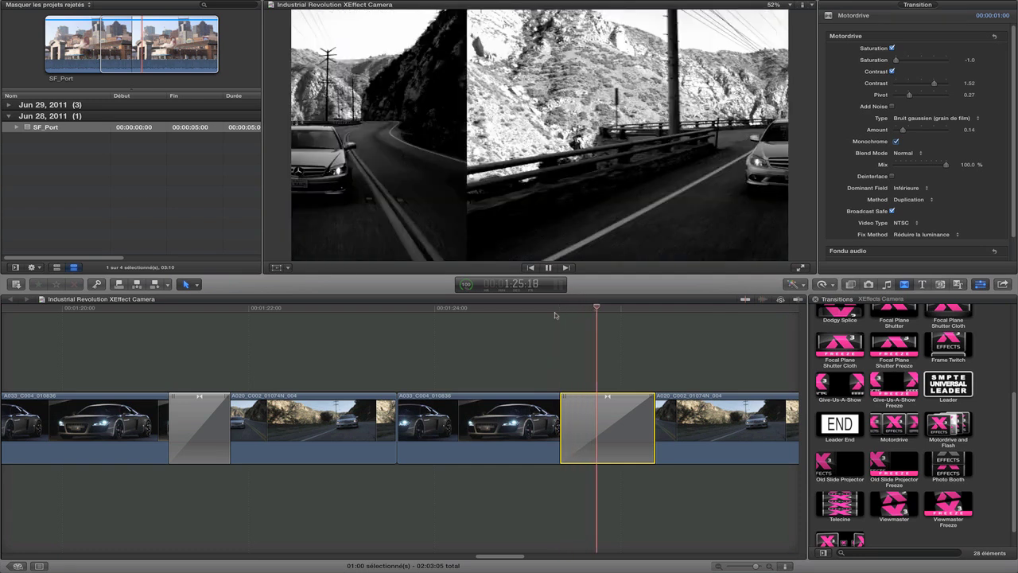
{"action": "key", "text": "space"}
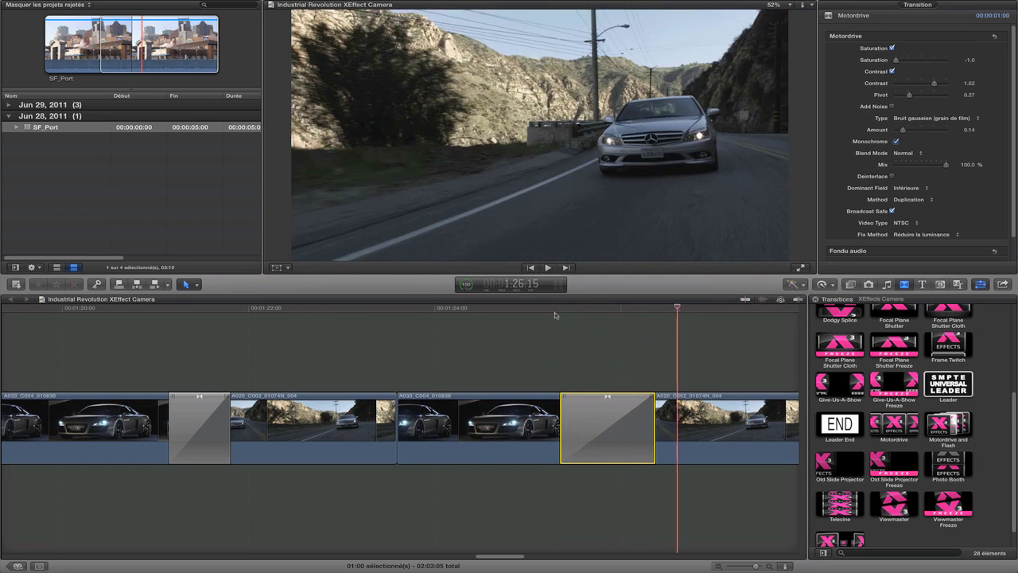
{"action": "mouse_move", "coordinate": [613, 309]}
{"action": "left_mouse_down"}
{"action": "mouse_move", "coordinate": [695, 309]}
{"action": "mouse_move", "coordinate": [625, 316]}
{"action": "left_mouse_up"}
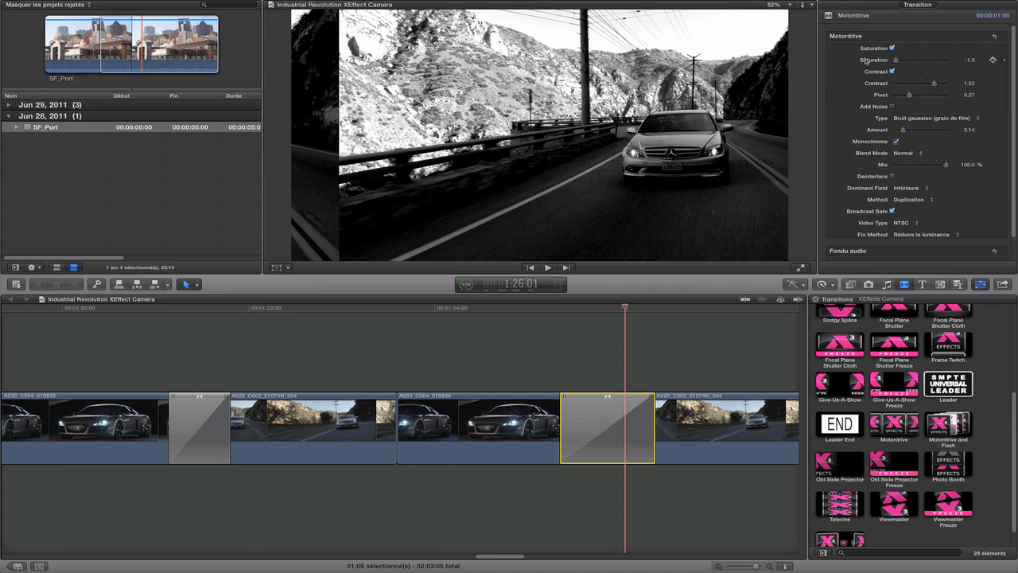
- Set the Motordrive saturation to -0.28, add noise with an amount of 0.86, and scrub to check the look
{"action": "left_click_drag", "start_coordinate": [928, 62], "coordinate": [909, 61]}
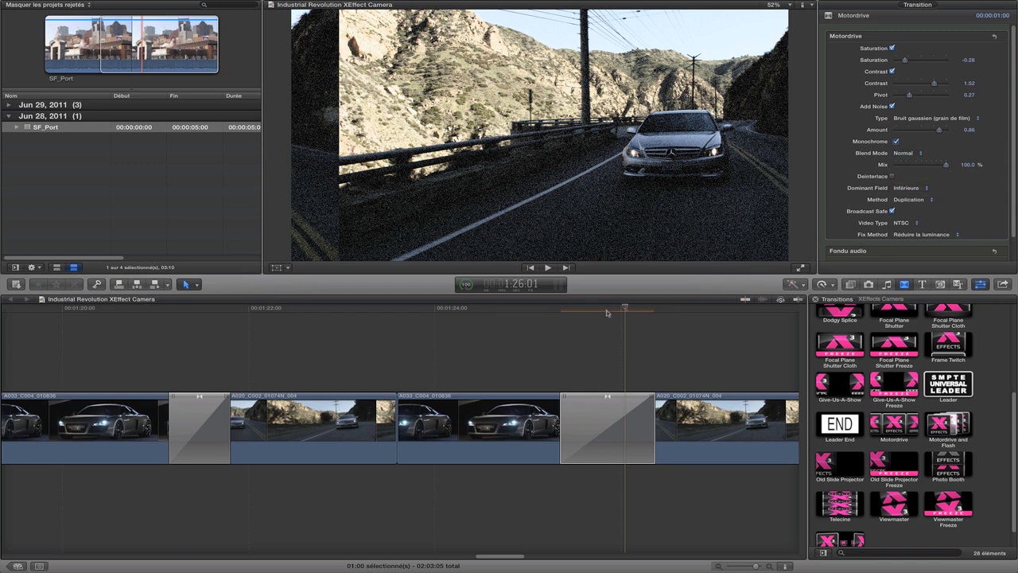
{"action": "left_click", "coordinate": [568, 429]}
{"action": "left_click_drag", "start_coordinate": [636, 310], "coordinate": [617, 316]}
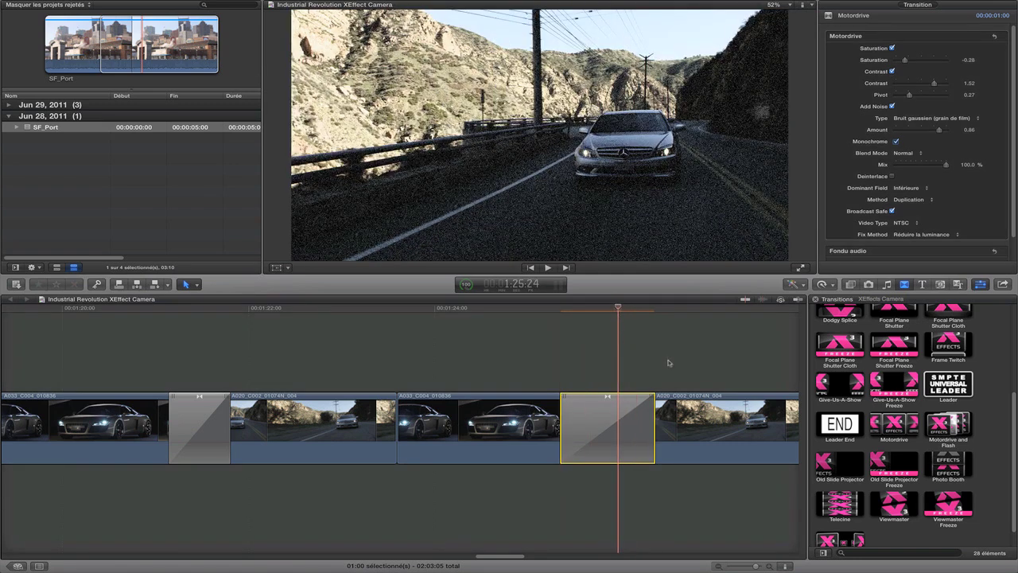
- Select the Motordrive and Flash transition, play it around its edit point, and scrub through its frames
{"action": "scroll", "coordinate": [668, 363], "scroll_direction": "right", "scroll_amount": 10}
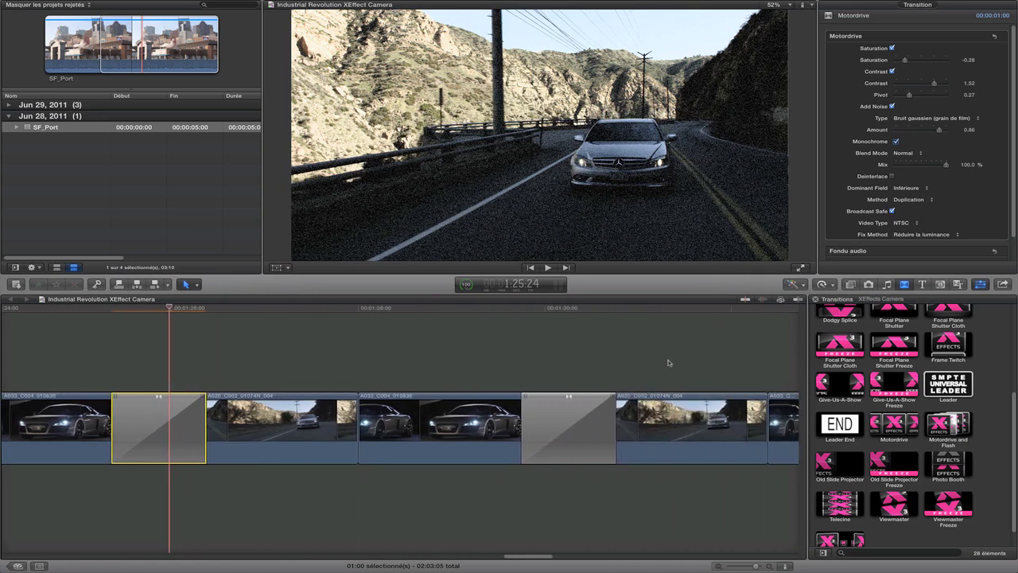
{"action": "left_click", "coordinate": [555, 430]}
{"action": "left_click", "coordinate": [526, 308]}
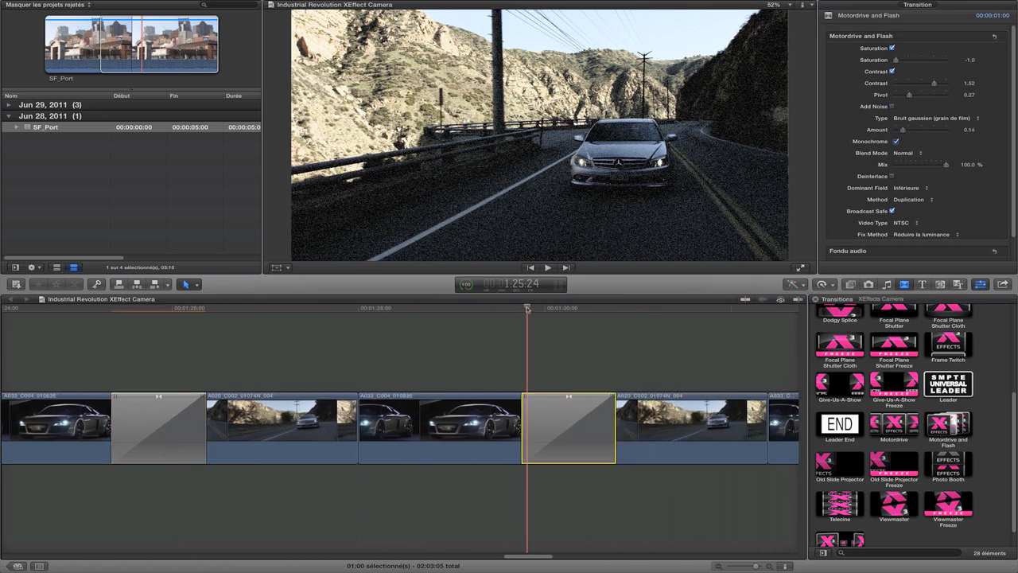
{"action": "key", "text": "slash"}
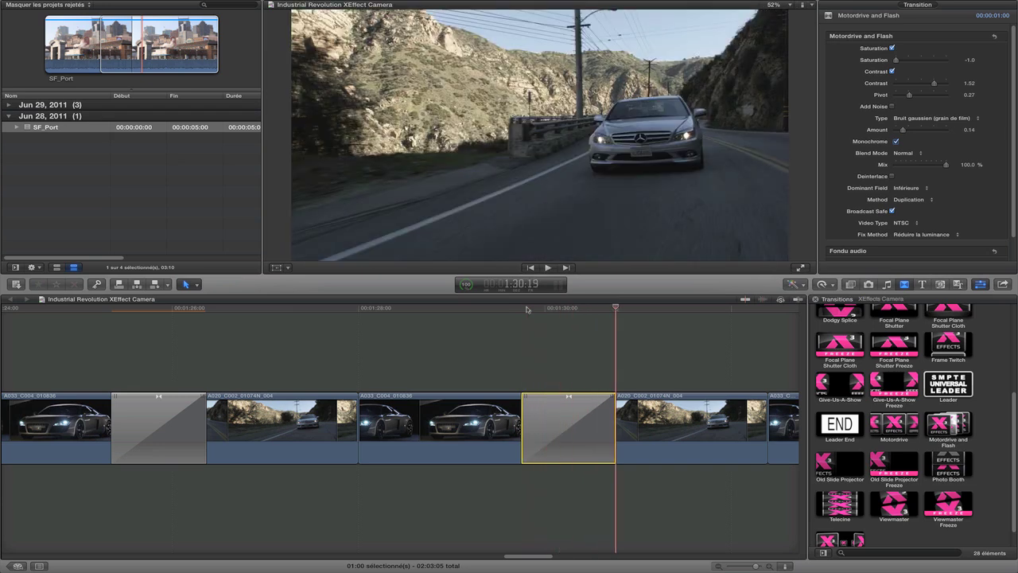
{"action": "left_click_drag", "start_coordinate": [593, 309], "coordinate": [666, 342]}
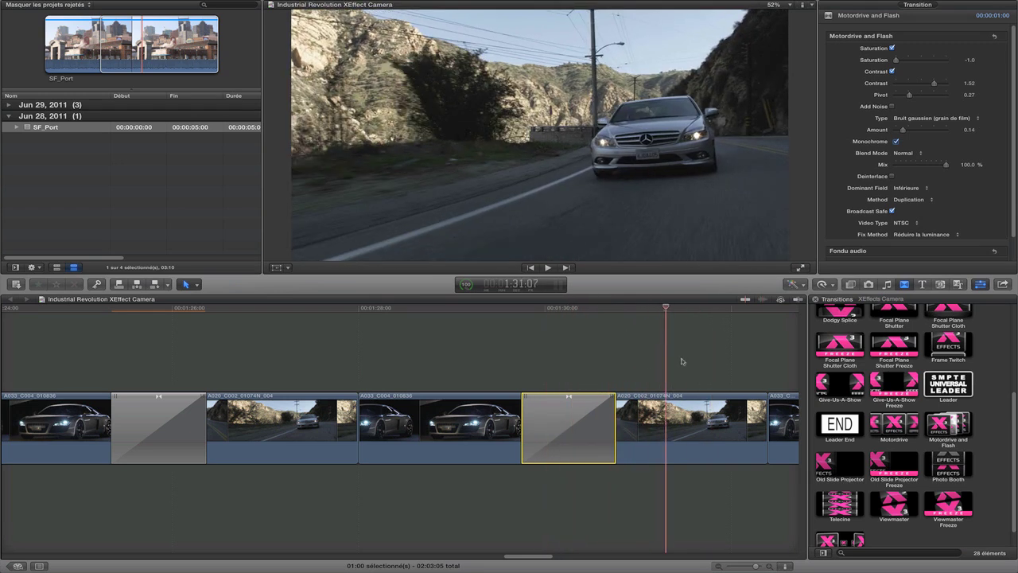
- Scrub through the Old Slide Projector transition and select it to view its parameters
{"action": "scroll", "coordinate": [680, 361], "scroll_direction": "right", "scroll_amount": 10}
{"action": "left_click_drag", "start_coordinate": [585, 313], "coordinate": [630, 326]}
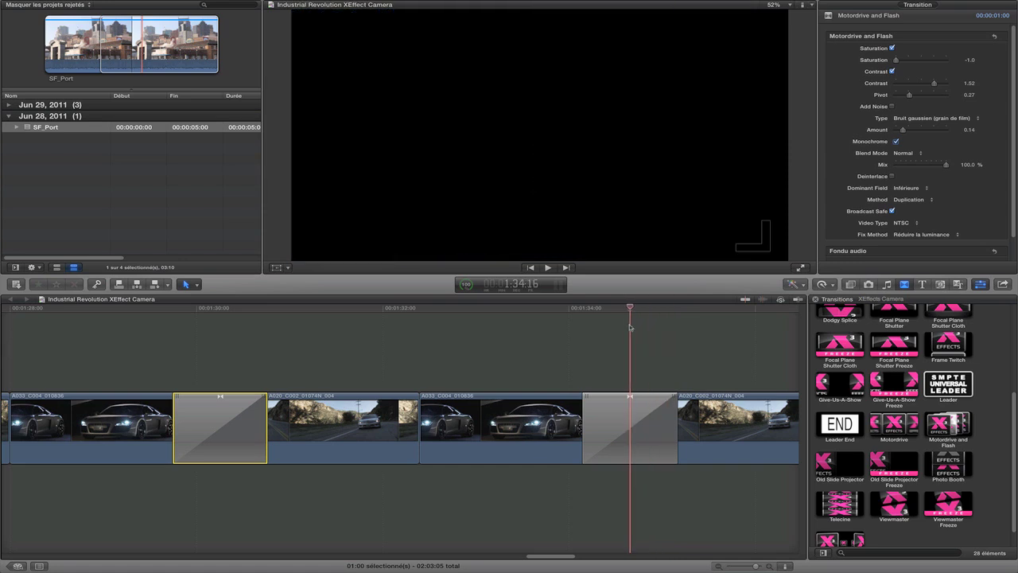
{"action": "left_click", "coordinate": [635, 432]}
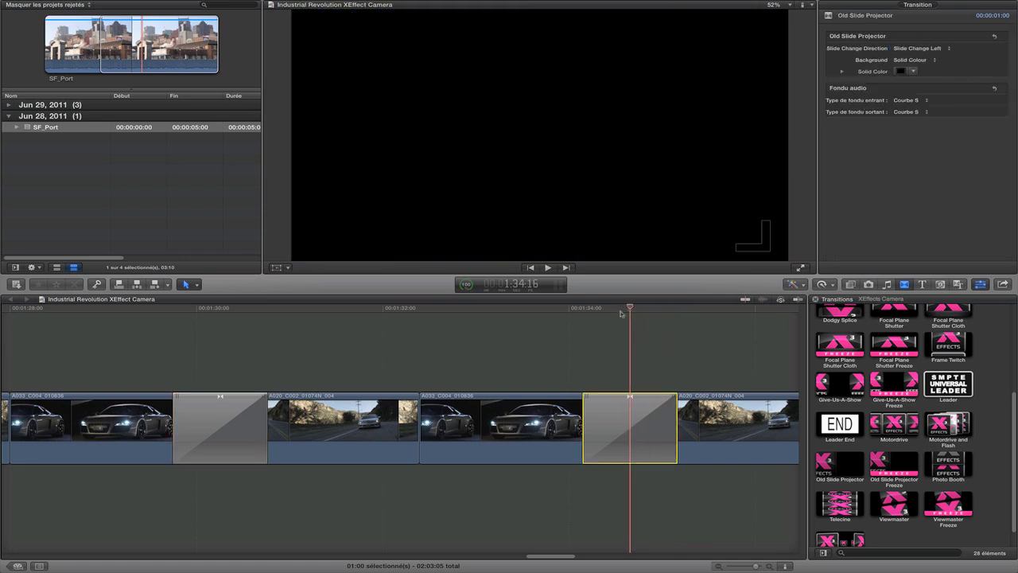
{"action": "mouse_move", "coordinate": [622, 310]}
{"action": "left_mouse_down"}
{"action": "mouse_move", "coordinate": [581, 314]}
{"action": "mouse_move", "coordinate": [676, 315]}
{"action": "mouse_move", "coordinate": [586, 316]}
{"action": "mouse_move", "coordinate": [656, 319]}
{"action": "mouse_move", "coordinate": [598, 320]}
{"action": "mouse_move", "coordinate": [652, 326]}
{"action": "mouse_move", "coordinate": [625, 328]}
{"action": "left_mouse_up"}
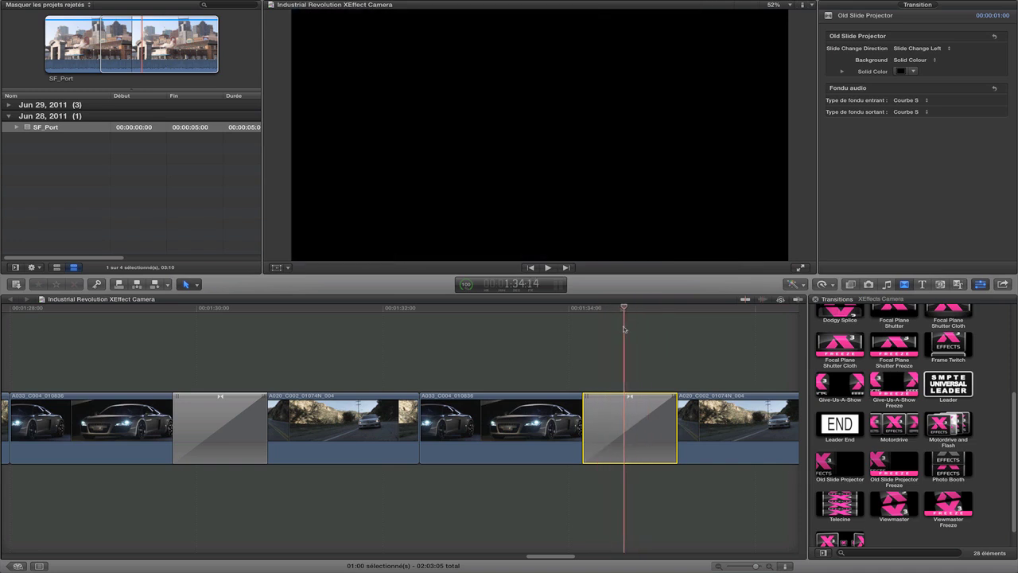
- Scrub through the Old Slide Projector Freeze transition, select it, and view its Slide Change Direction options
{"action": "scroll", "coordinate": [638, 403], "scroll_direction": "right", "scroll_amount": 10}
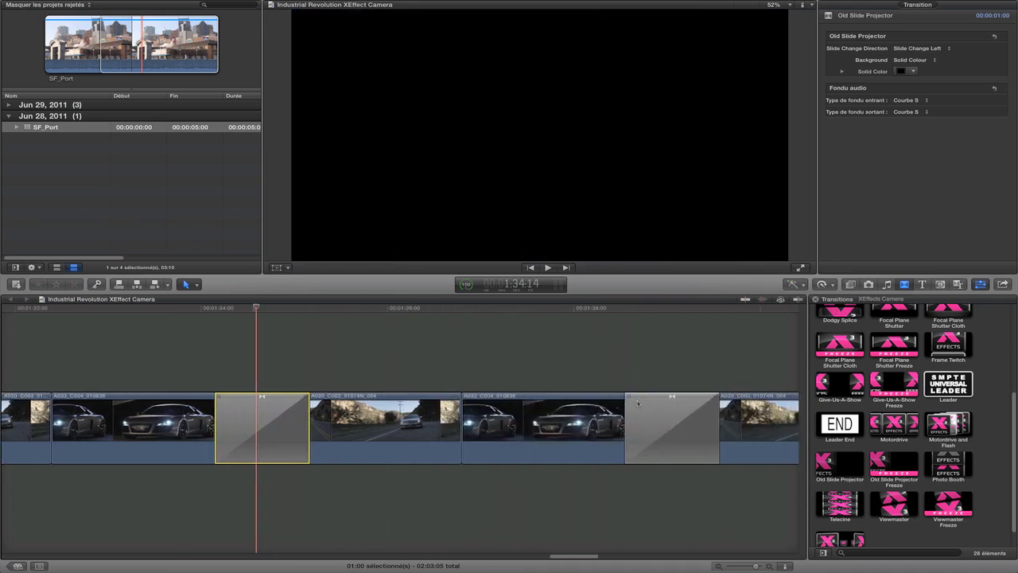
{"action": "left_click_drag", "start_coordinate": [637, 311], "coordinate": [685, 318]}
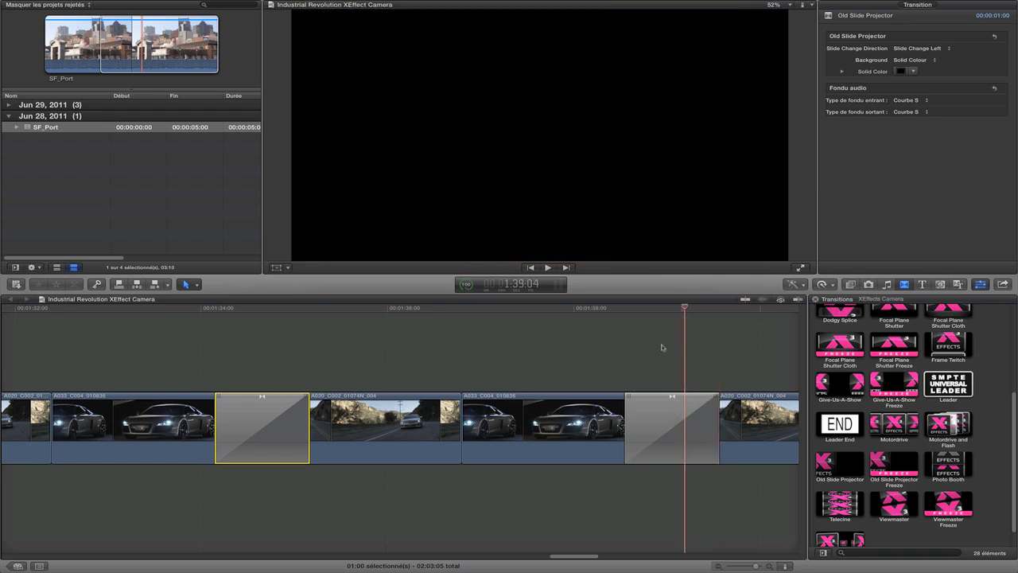
{"action": "left_click", "coordinate": [679, 433]}
{"action": "left_click", "coordinate": [939, 49]}
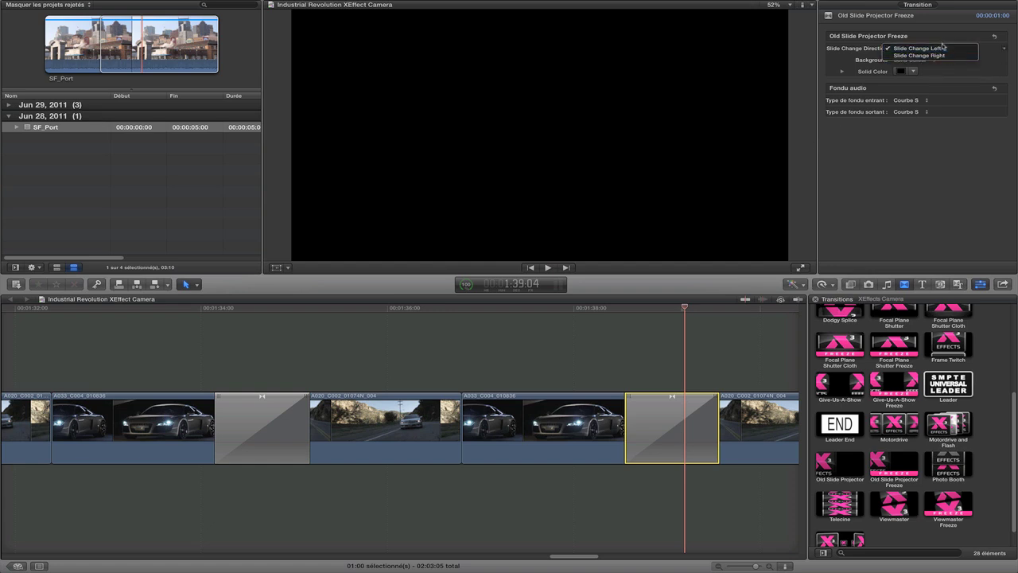
{"action": "left_click", "coordinate": [942, 42]}
- Try the Dim Light, Frame and None backgrounds on the Old Slide Projector Freeze transition, and return to Solid Colour
{"action": "left_click", "coordinate": [914, 60]}
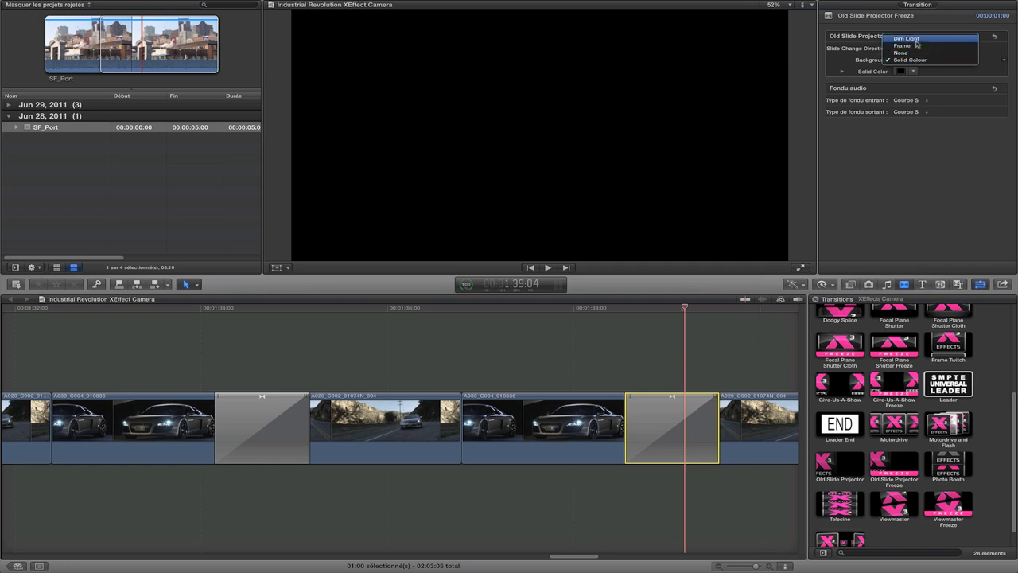
{"action": "left_click", "coordinate": [907, 38]}
{"action": "mouse_move", "coordinate": [675, 311]}
{"action": "left_mouse_down"}
{"action": "mouse_move", "coordinate": [599, 312]}
{"action": "mouse_move", "coordinate": [666, 316]}
{"action": "mouse_move", "coordinate": [731, 303]}
{"action": "mouse_move", "coordinate": [677, 314]}
{"action": "left_mouse_up"}
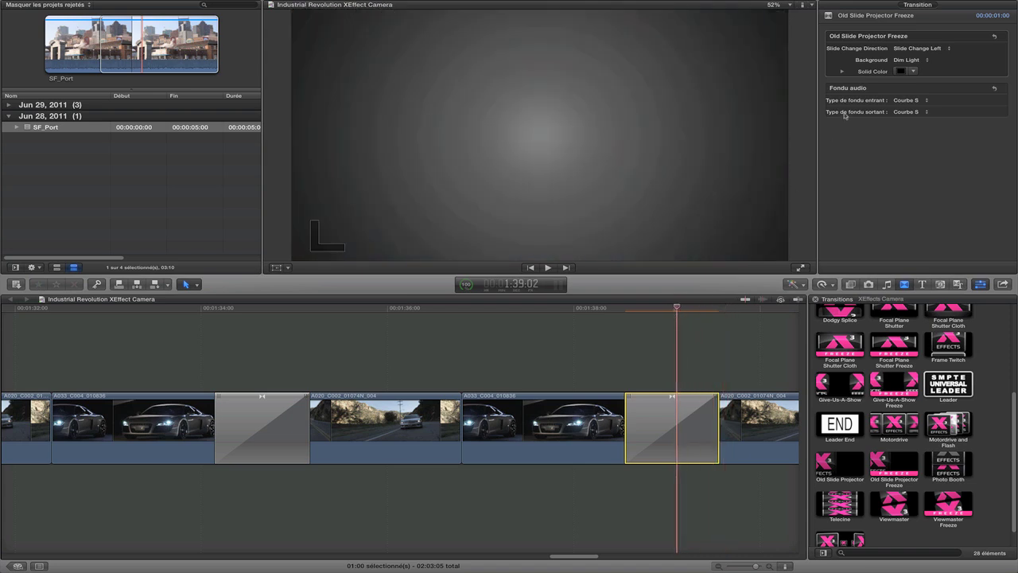
{"action": "left_click", "coordinate": [902, 60]}
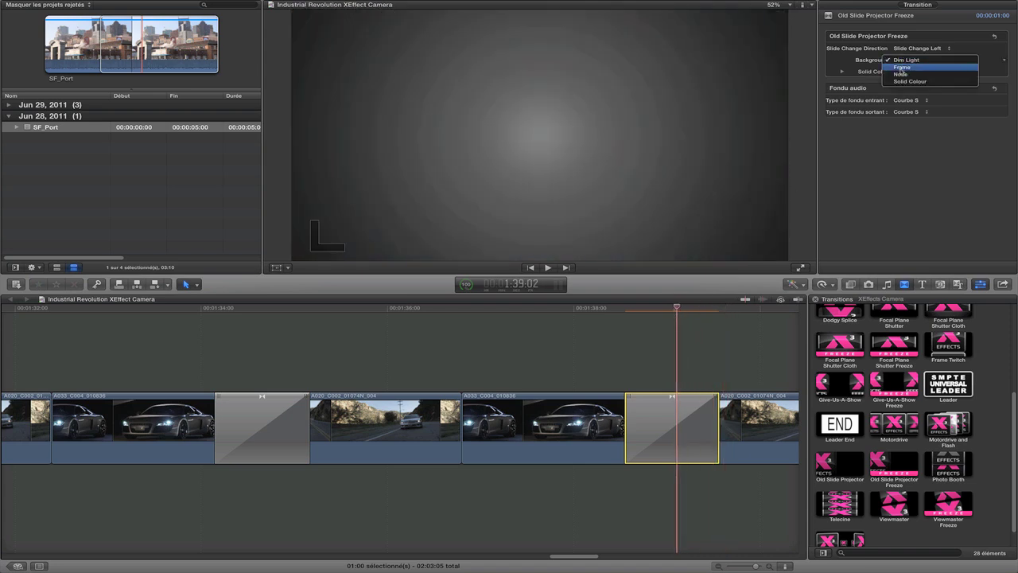
{"action": "left_click", "coordinate": [905, 67]}
{"action": "left_click", "coordinate": [907, 61]}
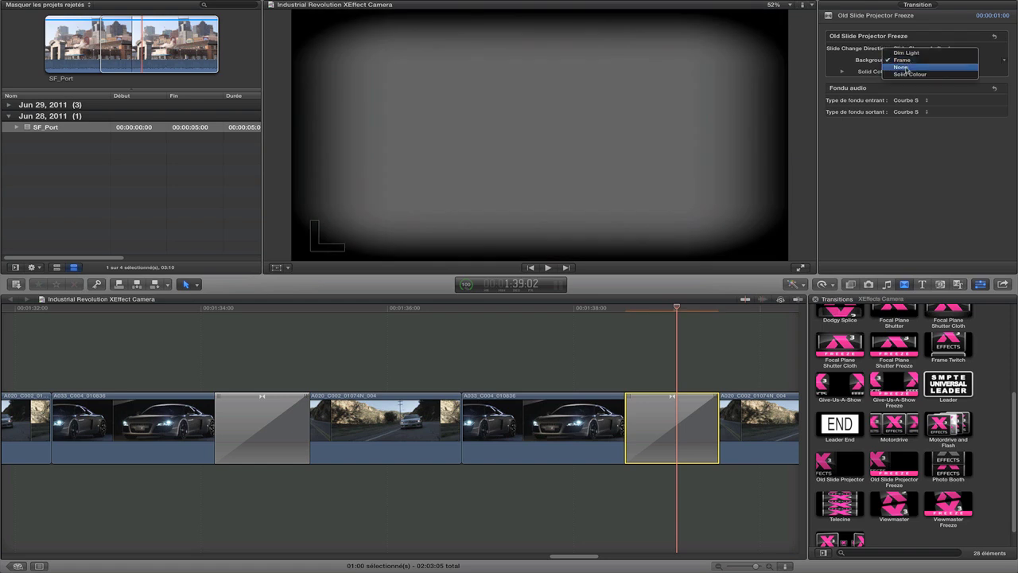
{"action": "left_click", "coordinate": [905, 68]}
{"action": "left_click", "coordinate": [905, 61]}
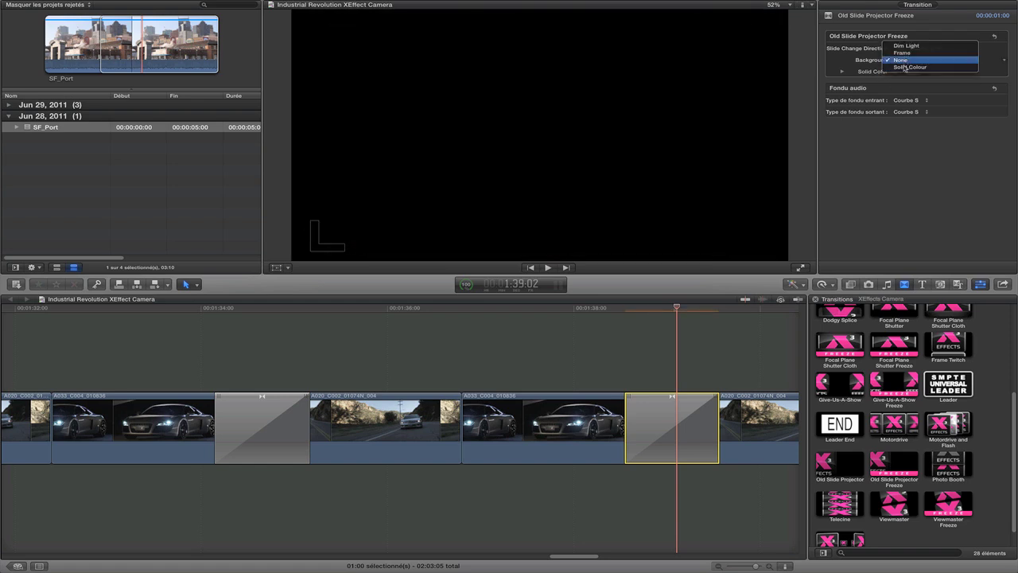
{"action": "left_click", "coordinate": [904, 68]}
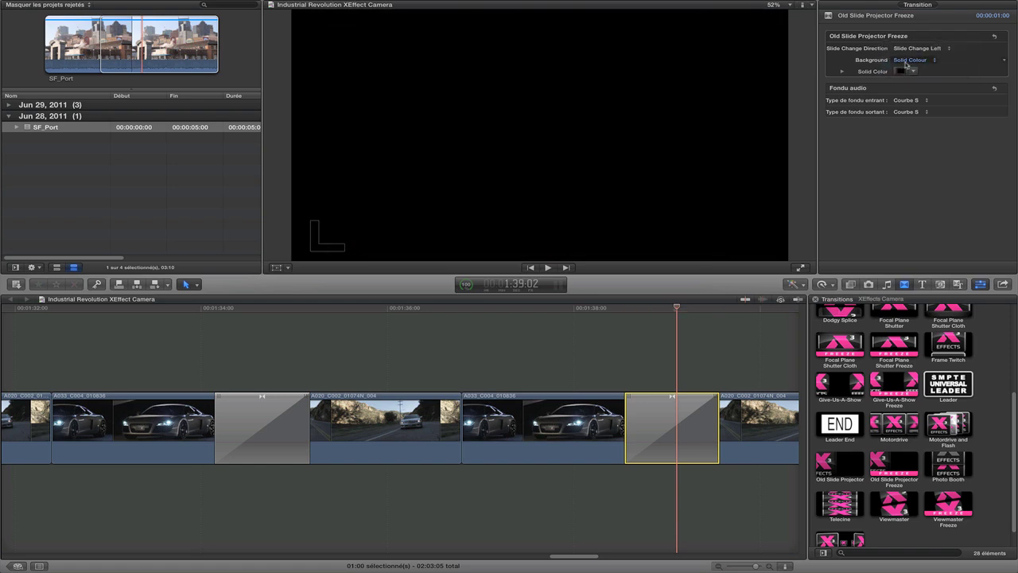
- Try grey and red as the Old Slide Projector Freeze background colour, settle on white, and scrub to preview it
{"action": "left_click", "coordinate": [898, 71]}
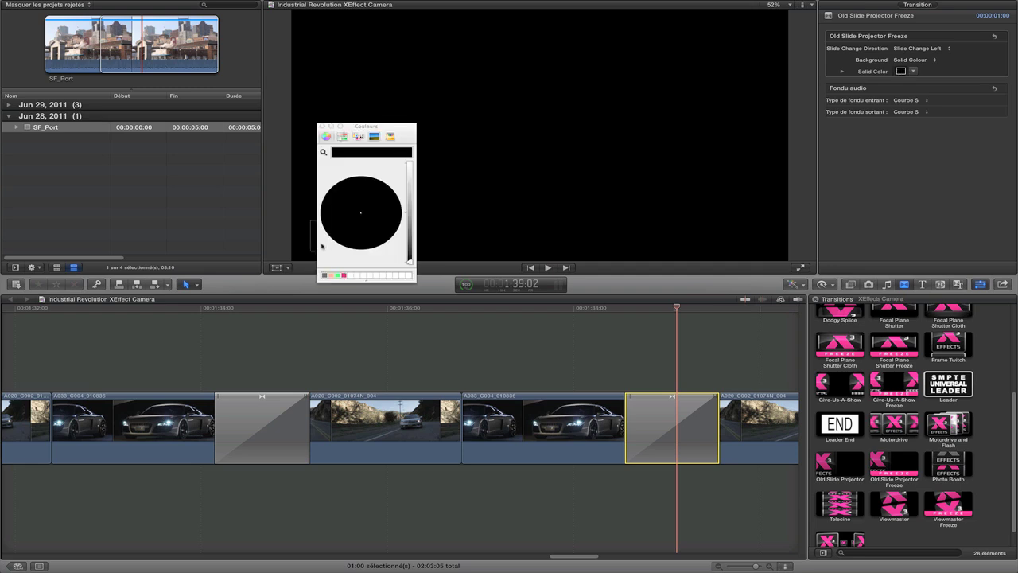
{"action": "left_click", "coordinate": [383, 210]}
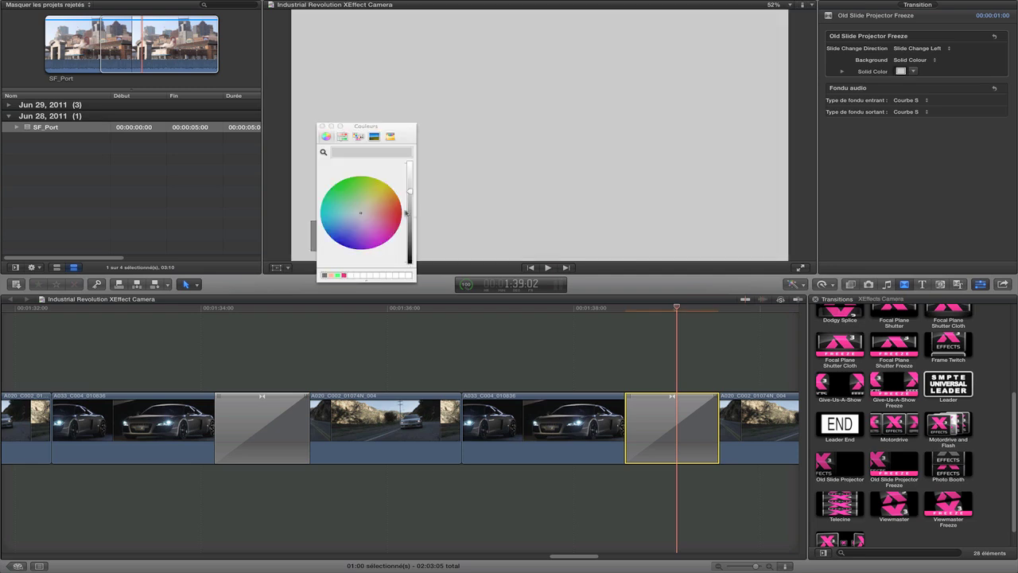
{"action": "left_click_drag", "start_coordinate": [398, 213], "coordinate": [397, 214]}
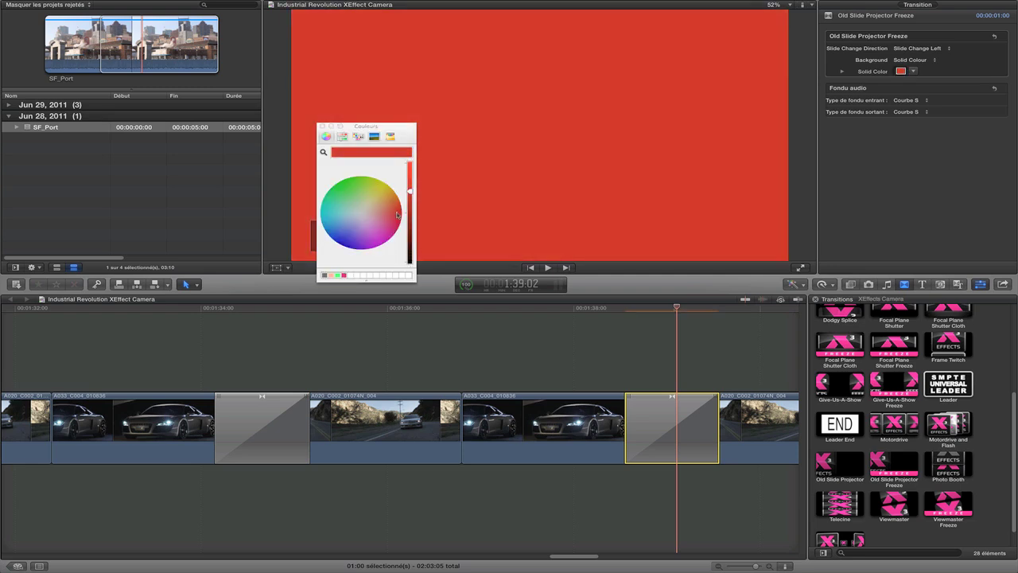
{"action": "left_click", "coordinate": [362, 216]}
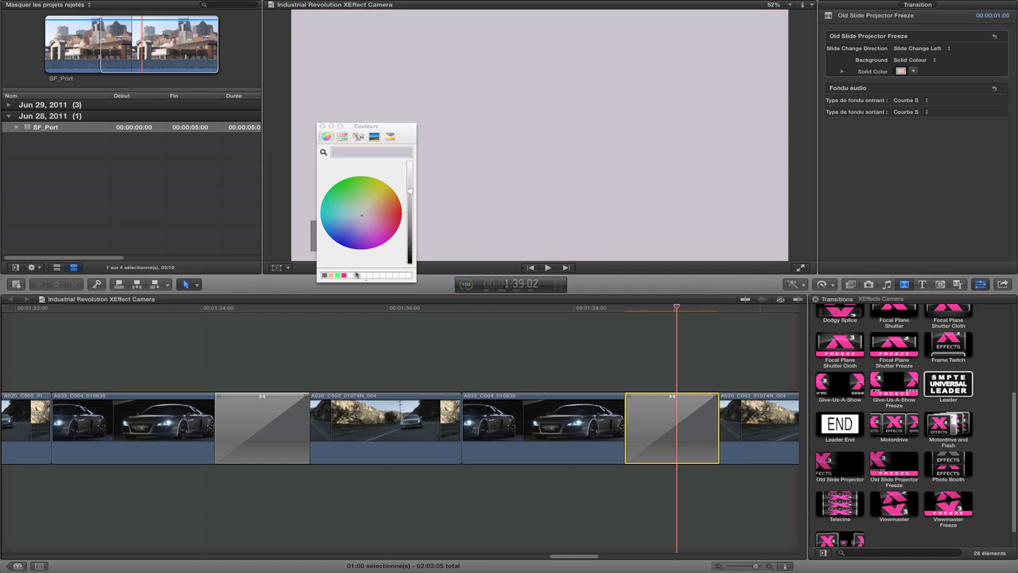
{"action": "left_click", "coordinate": [322, 126]}
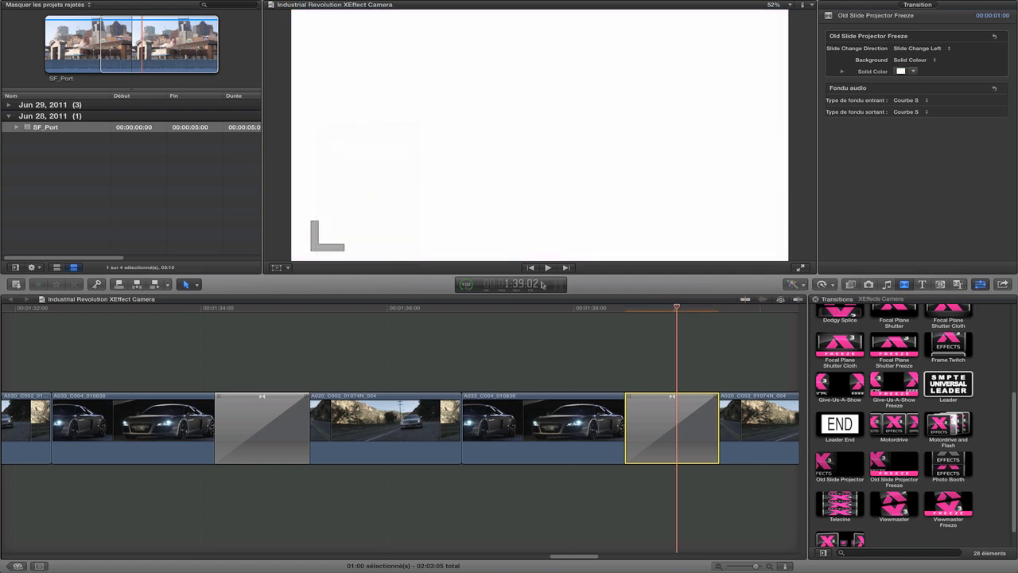
{"action": "mouse_move", "coordinate": [671, 308]}
{"action": "left_mouse_down"}
{"action": "mouse_move", "coordinate": [625, 310]}
{"action": "mouse_move", "coordinate": [645, 319]}
{"action": "mouse_move", "coordinate": [721, 313]}
{"action": "mouse_move", "coordinate": [681, 317]}
{"action": "left_mouse_up"}
- Select the Photo Booth transition, play and scrub through it, and examine its full parameter list
{"action": "scroll", "coordinate": [660, 374], "scroll_direction": "right", "scroll_amount": 10}
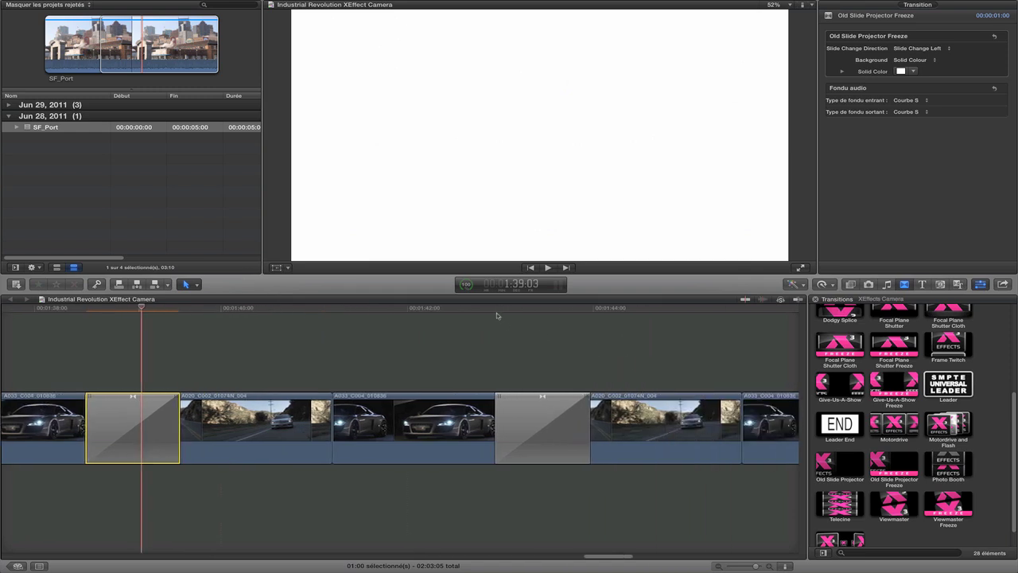
{"action": "left_click", "coordinate": [532, 407]}
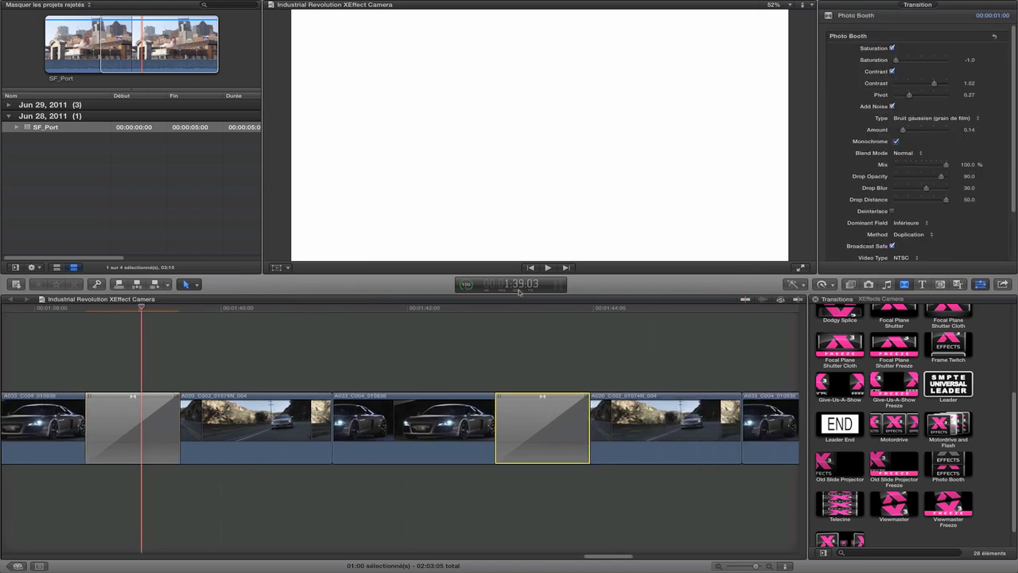
{"action": "left_click_drag", "start_coordinate": [503, 310], "coordinate": [480, 316]}
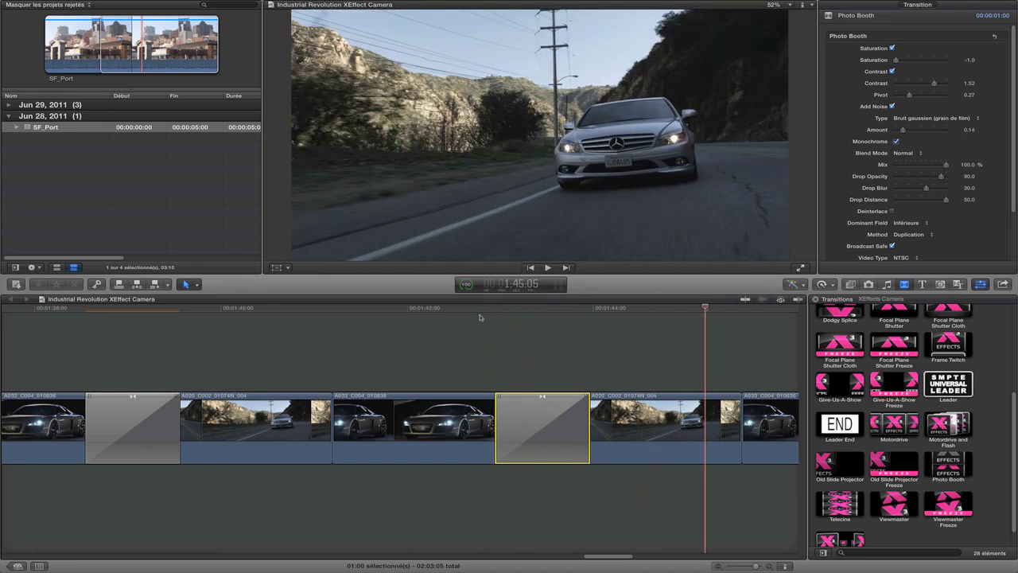
{"action": "left_click_drag", "start_coordinate": [574, 312], "coordinate": [552, 329]}
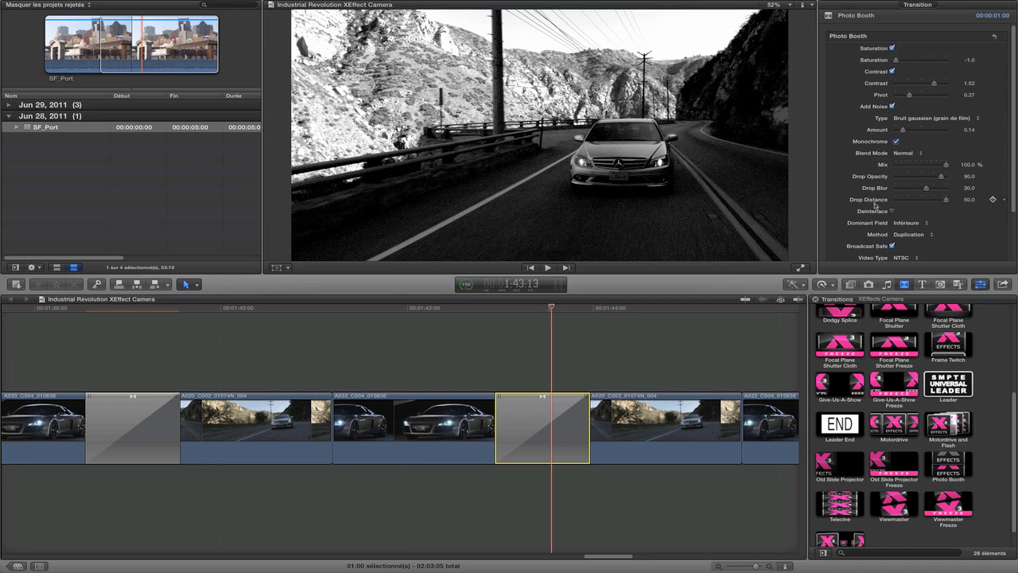
{"action": "scroll", "coordinate": [875, 204], "scroll_direction": "down", "scroll_amount": 3}
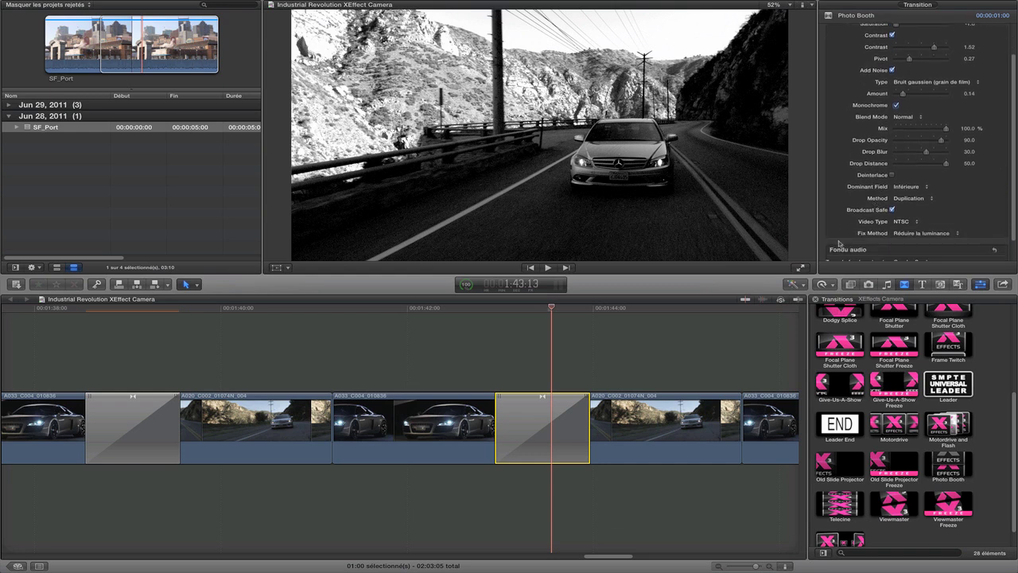
- Select the Telecine transition and scrub through it to preview the rolling film frames
{"action": "scroll", "coordinate": [634, 358], "scroll_direction": "right", "scroll_amount": 10}
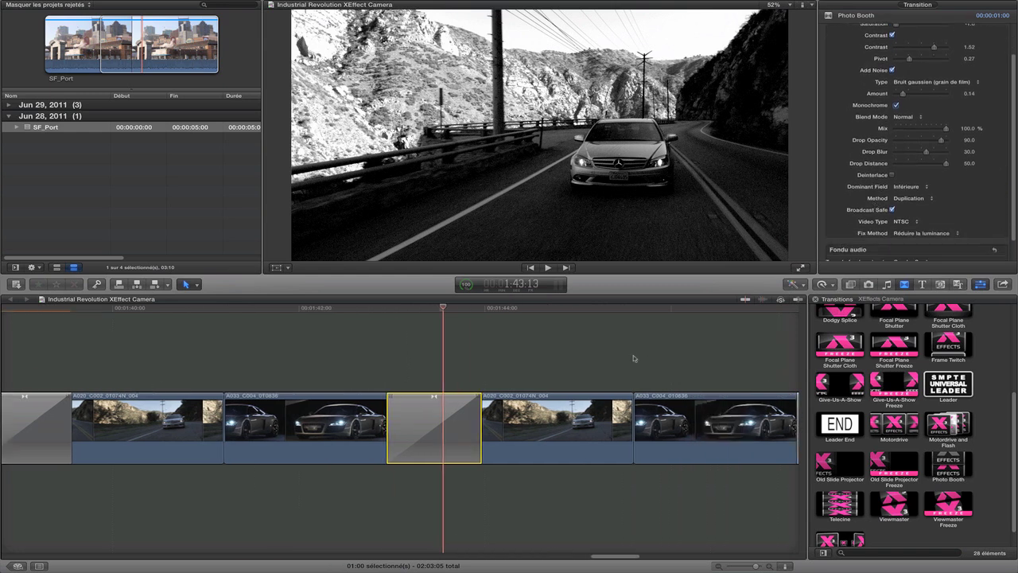
{"action": "left_click", "coordinate": [587, 427]}
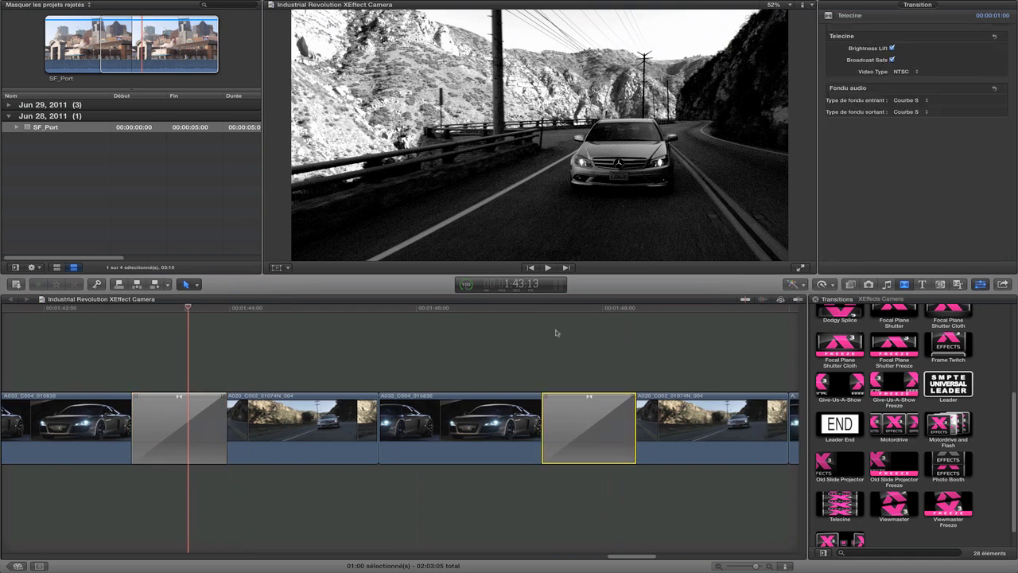
{"action": "left_click_drag", "start_coordinate": [561, 312], "coordinate": [612, 311]}
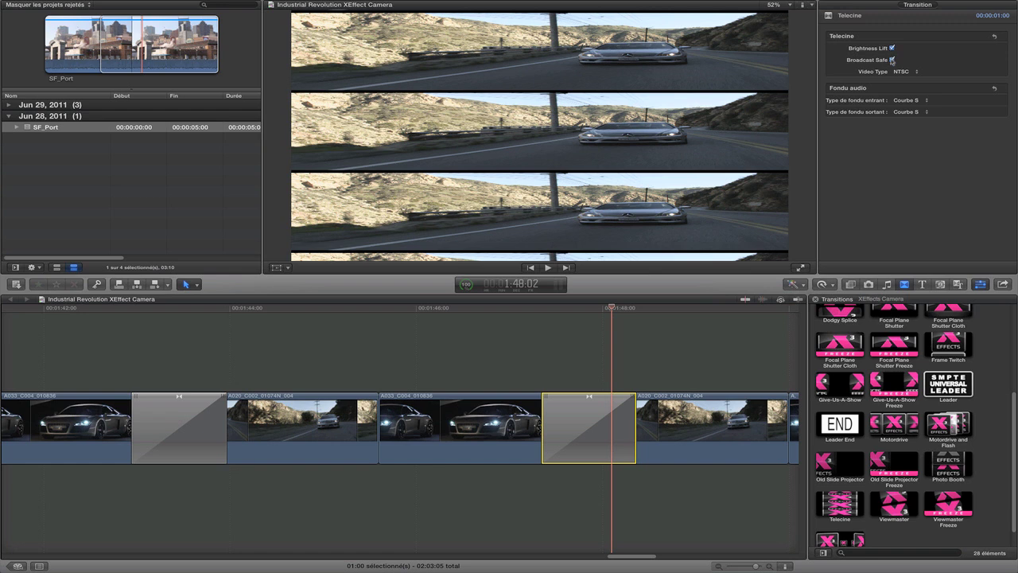
- Set the Telecine transition's Video Type to PAL and scrub through it again
{"action": "left_click", "coordinate": [903, 72]}
{"action": "left_click", "coordinate": [903, 83]}
{"action": "left_click_drag", "start_coordinate": [603, 313], "coordinate": [623, 342]}
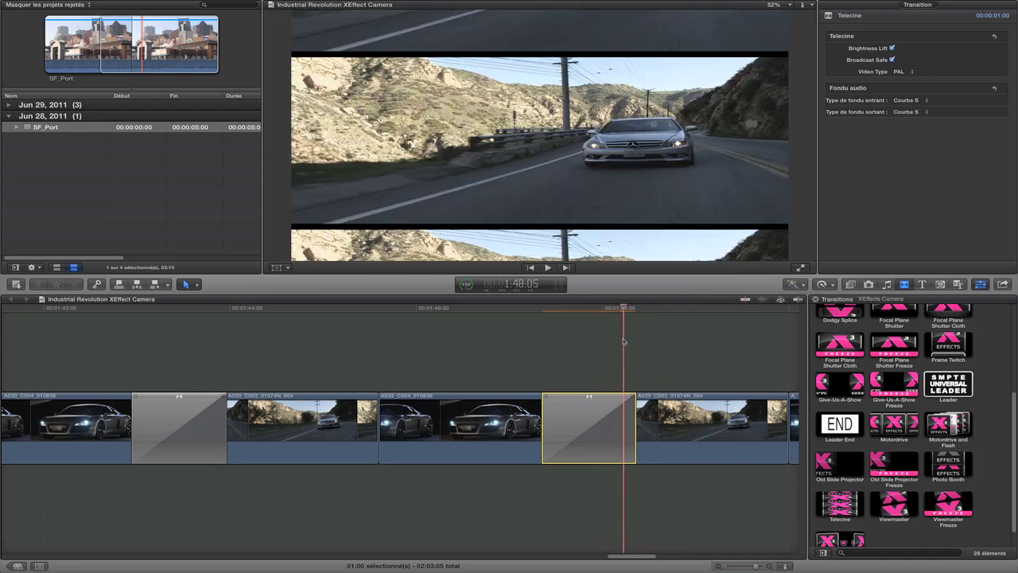
- Scrub through the Viewmaster transition that follows Telecine in the timeline and select it to examine its parameters
{"action": "scroll", "coordinate": [692, 345], "scroll_direction": "right", "scroll_amount": 10}
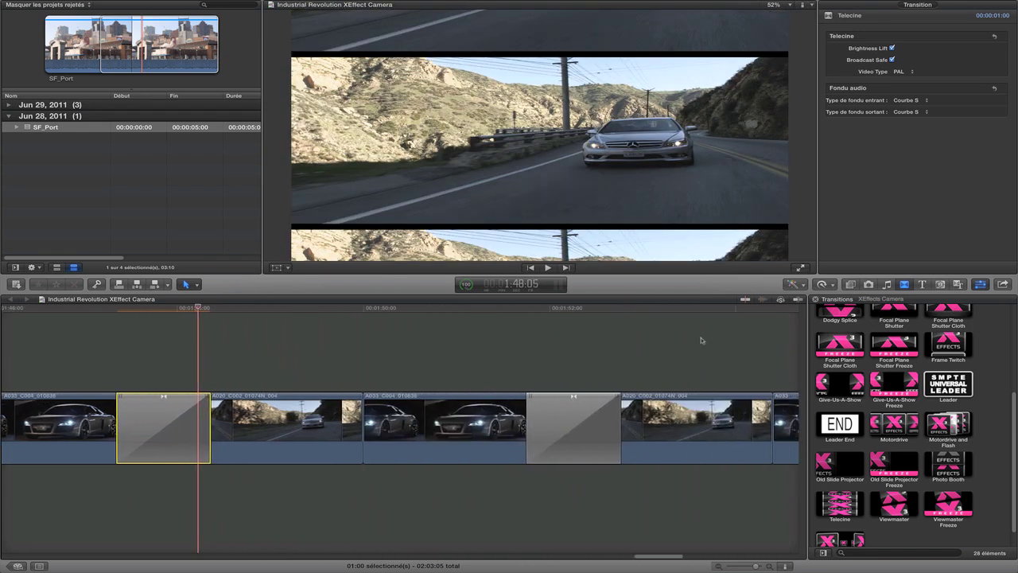
{"action": "left_click", "coordinate": [542, 442]}
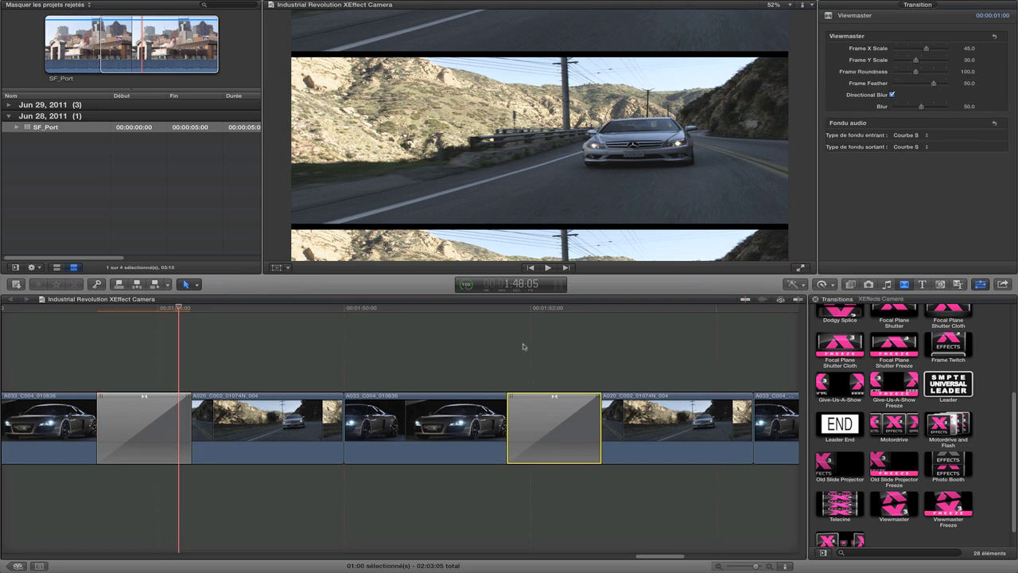
{"action": "left_click", "coordinate": [536, 318]}
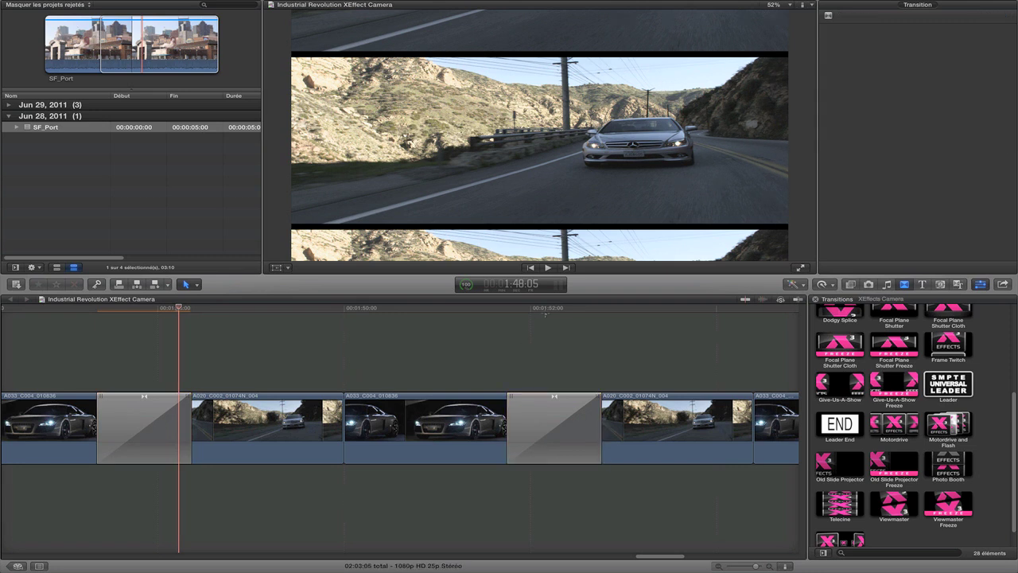
{"action": "left_click", "coordinate": [552, 309]}
{"action": "left_click_drag", "start_coordinate": [551, 309], "coordinate": [580, 308]}
{"action": "left_click", "coordinate": [552, 404]}
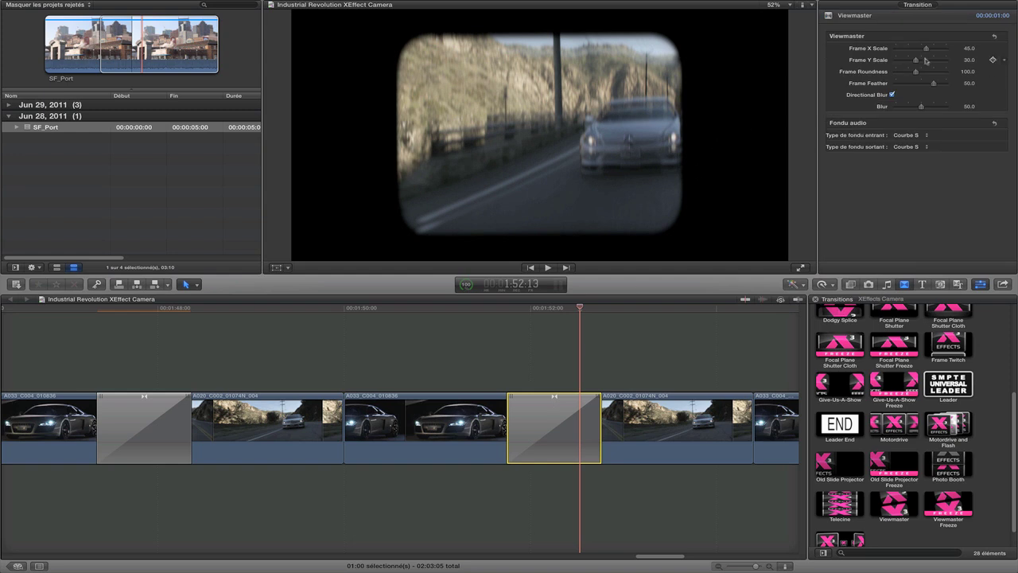
- Set the Viewmaster's Frame X Scale to 15.88 and Blur to 75.1, scrubbing through the transition to check the look
{"action": "mouse_move", "coordinate": [926, 49]}
{"action": "left_mouse_down"}
{"action": "mouse_move", "coordinate": [944, 49]}
{"action": "mouse_move", "coordinate": [909, 56]}
{"action": "left_mouse_up"}
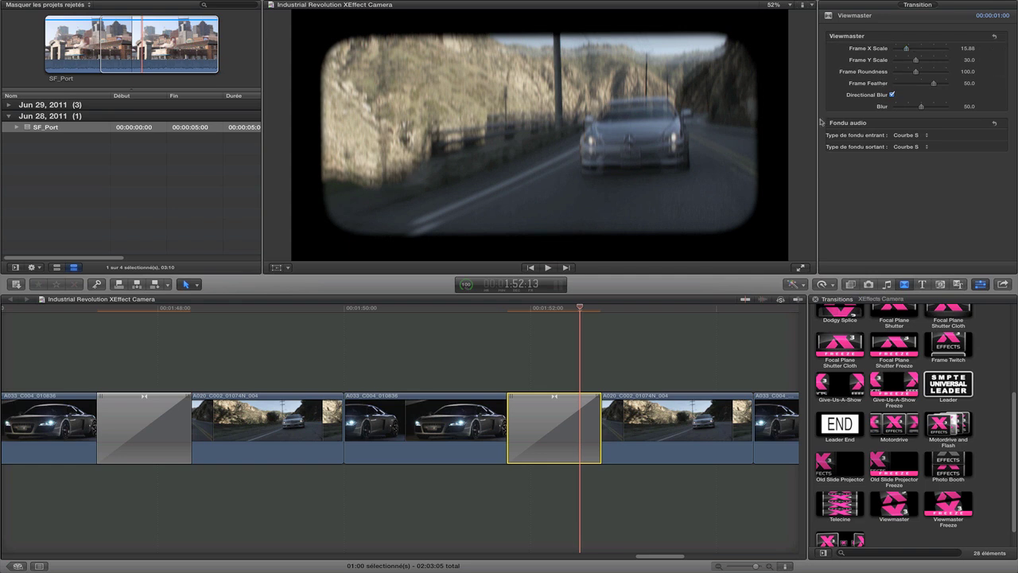
{"action": "left_click_drag", "start_coordinate": [561, 310], "coordinate": [585, 304]}
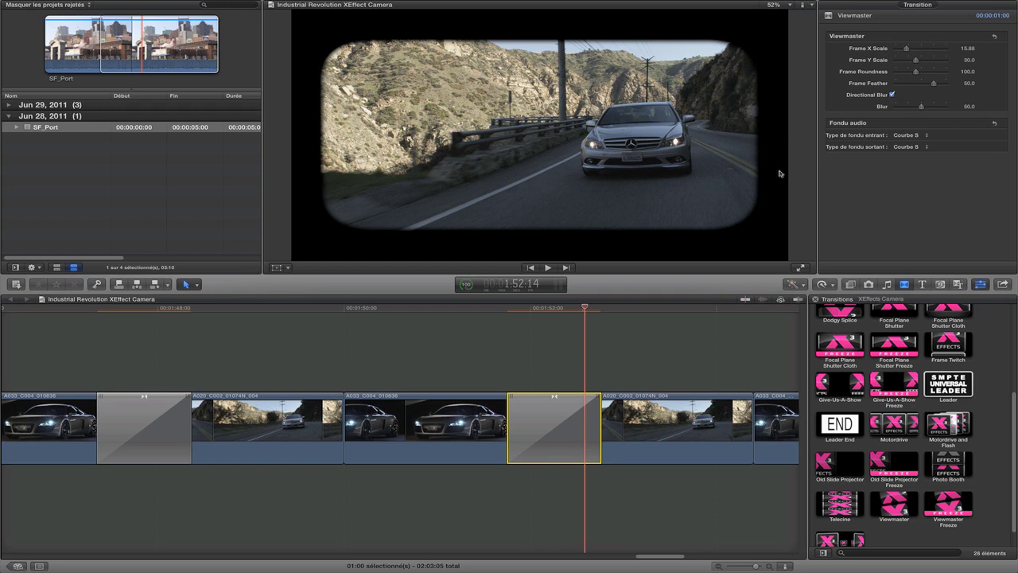
{"action": "mouse_move", "coordinate": [582, 310]}
{"action": "left_mouse_down"}
{"action": "mouse_move", "coordinate": [527, 314]}
{"action": "mouse_move", "coordinate": [584, 322]}
{"action": "mouse_move", "coordinate": [555, 325]}
{"action": "mouse_move", "coordinate": [573, 322]}
{"action": "left_mouse_up"}
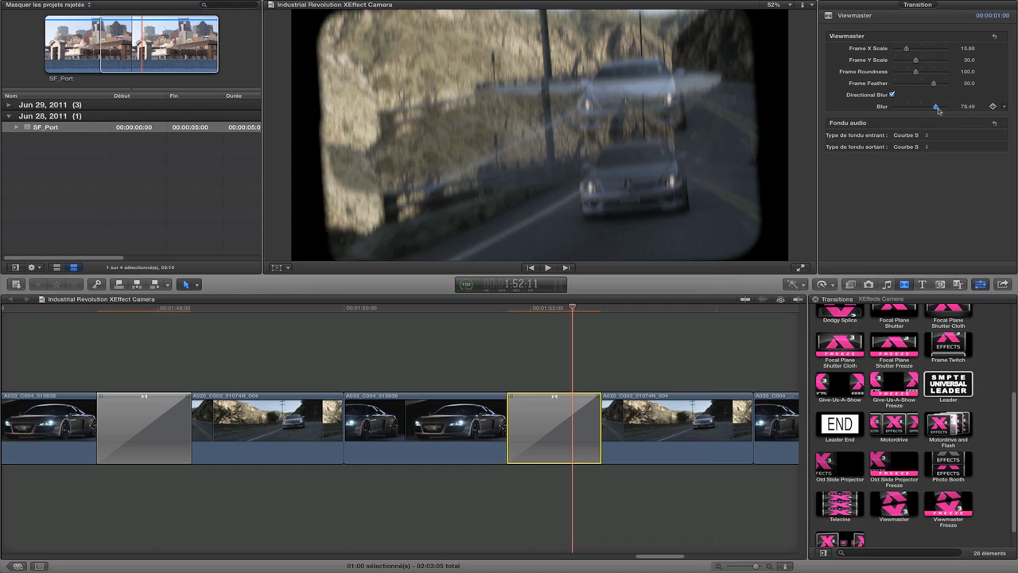
{"action": "left_click_drag", "start_coordinate": [880, 117], "coordinate": [936, 106]}
- Scrub through the transition following Viewmaster to preview it
{"action": "scroll", "coordinate": [663, 445], "scroll_direction": "right", "scroll_amount": 10}
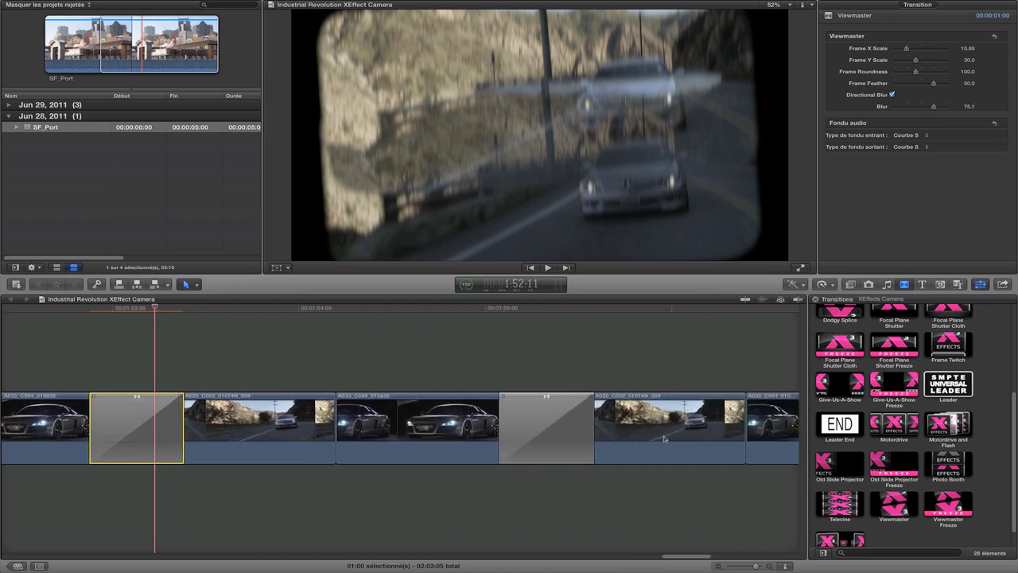
{"action": "left_click_drag", "start_coordinate": [524, 309], "coordinate": [701, 303]}
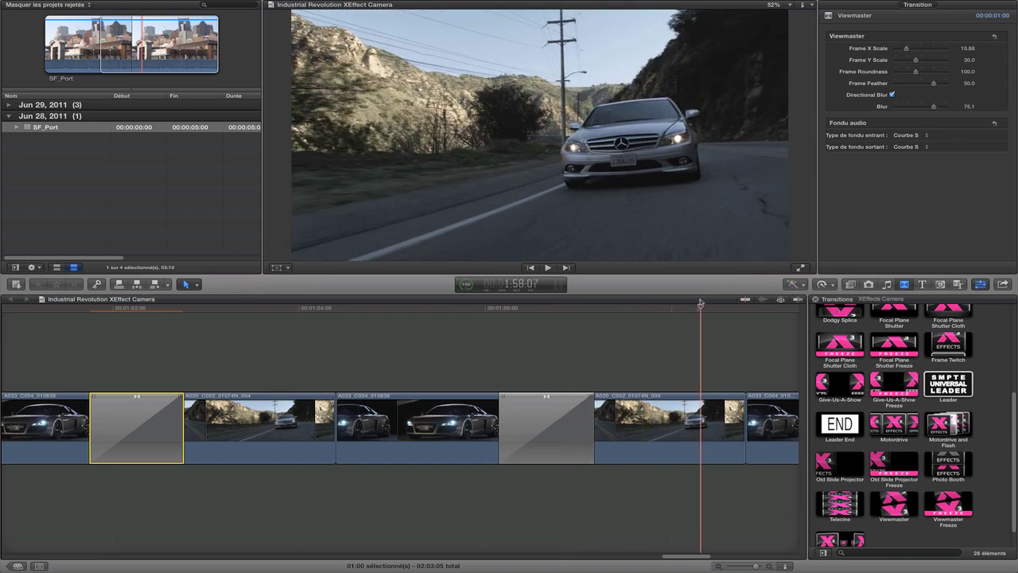
- Select the Zoetrope transition at the end of the timeline and scrub through it to preview the spinning frames
{"action": "scroll", "coordinate": [666, 383], "scroll_direction": "right", "scroll_amount": 10}
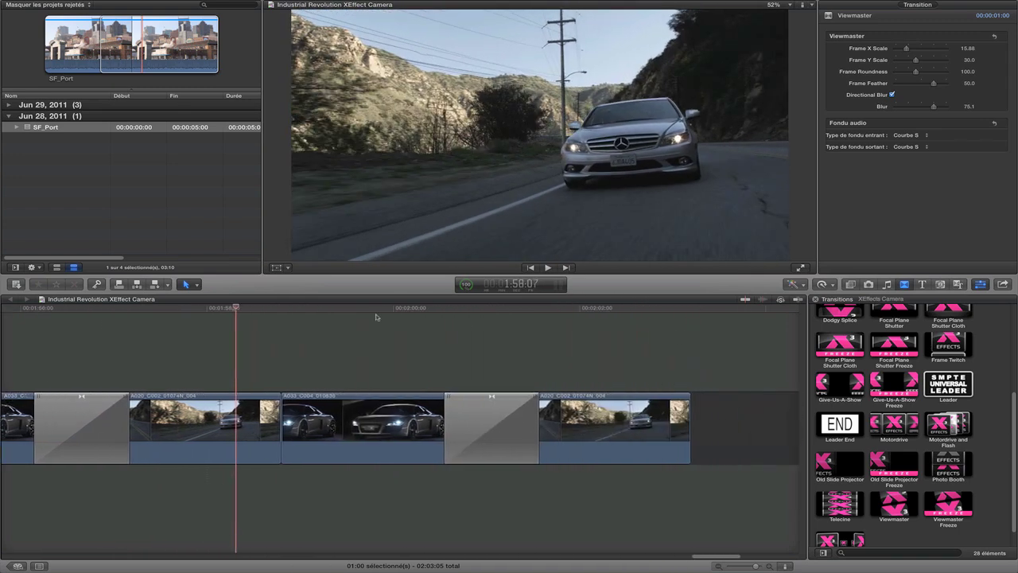
{"action": "left_click", "coordinate": [440, 308]}
{"action": "left_click_drag", "start_coordinate": [442, 309], "coordinate": [472, 312]}
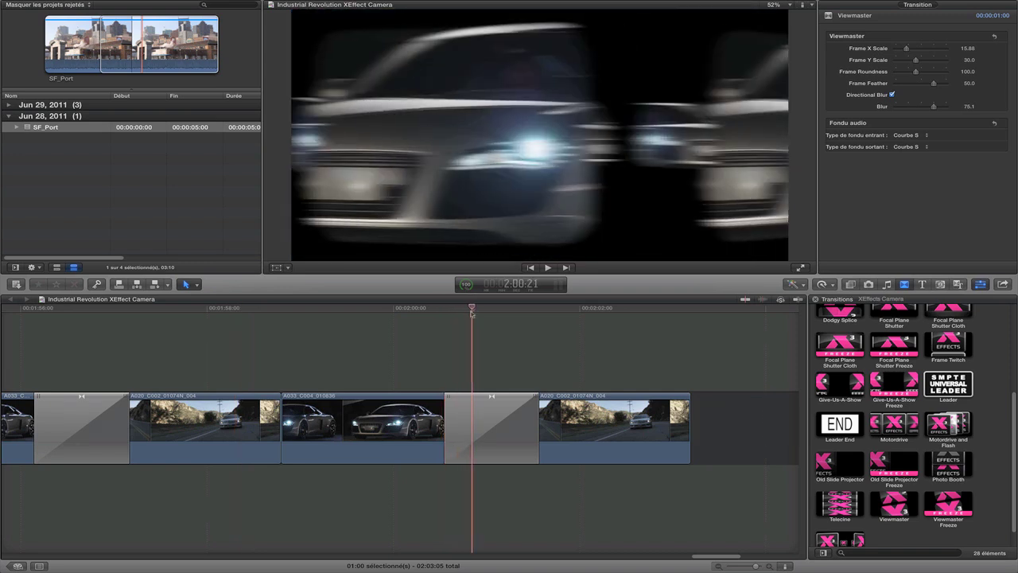
{"action": "left_click", "coordinate": [466, 450]}
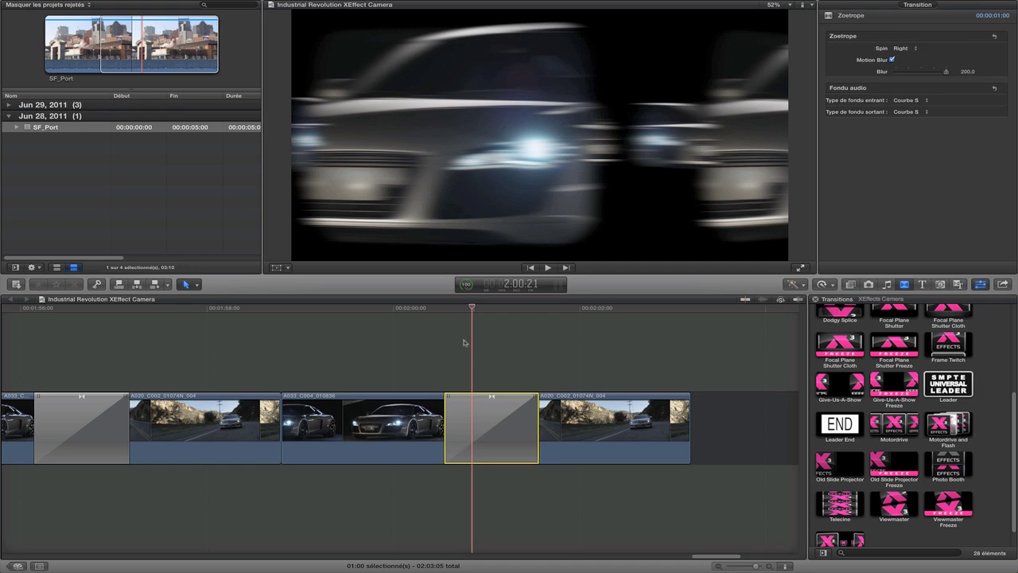
{"action": "left_click_drag", "start_coordinate": [471, 310], "coordinate": [517, 308]}
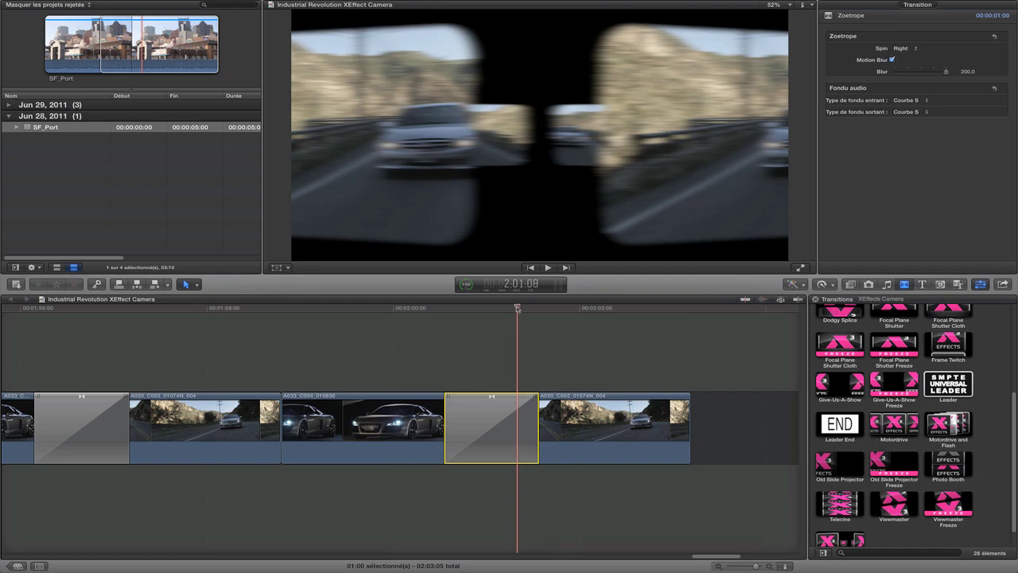
- Turn off Motion Blur for the Zoetrope transition and scrub back and forth to preview the sharp frames
{"action": "left_click", "coordinate": [892, 60]}
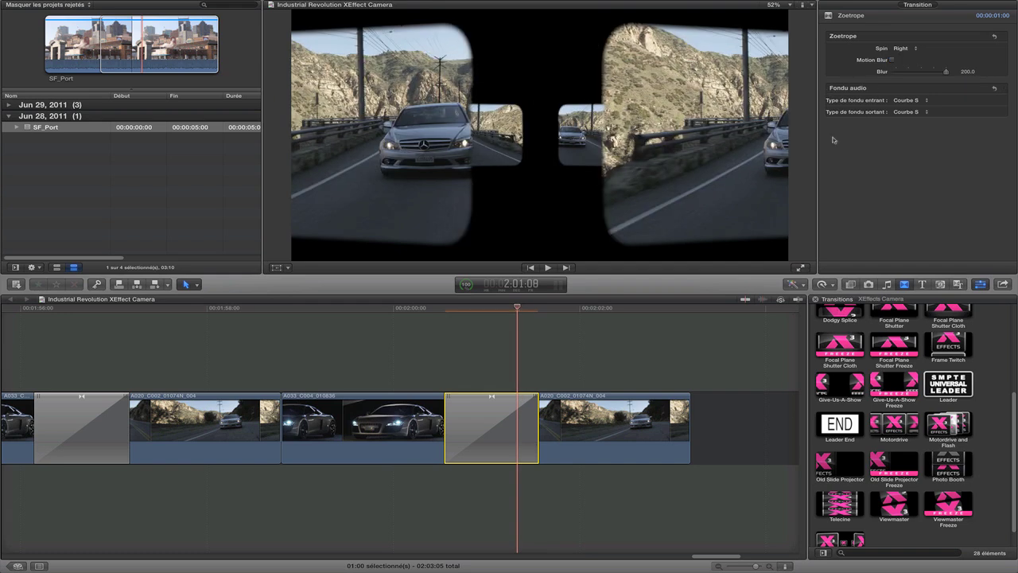
{"action": "mouse_move", "coordinate": [507, 310]}
{"action": "left_mouse_down"}
{"action": "mouse_move", "coordinate": [480, 313]}
{"action": "mouse_move", "coordinate": [488, 312]}
{"action": "left_mouse_up"}
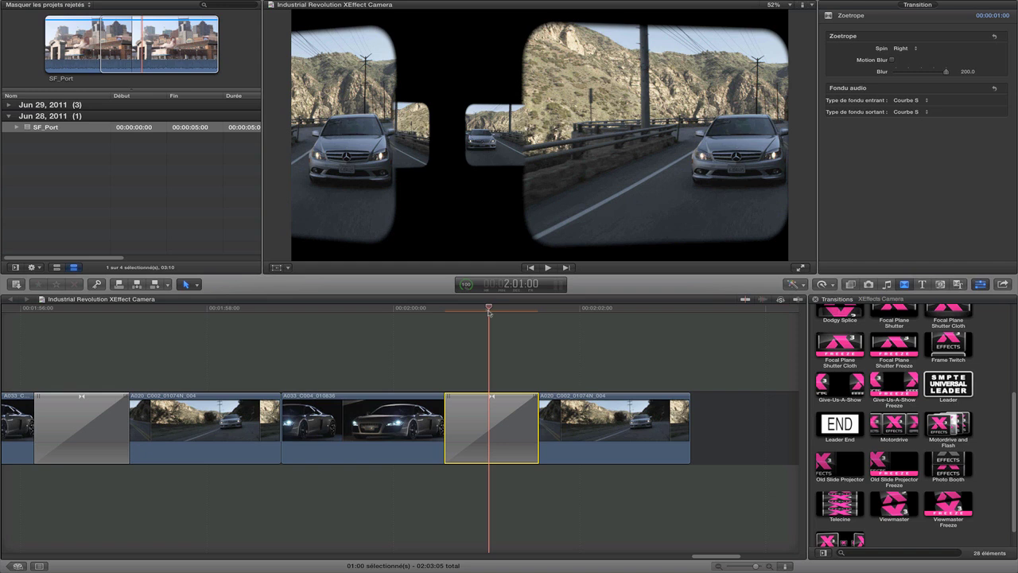
{"action": "left_click_drag", "start_coordinate": [483, 311], "coordinate": [511, 308]}
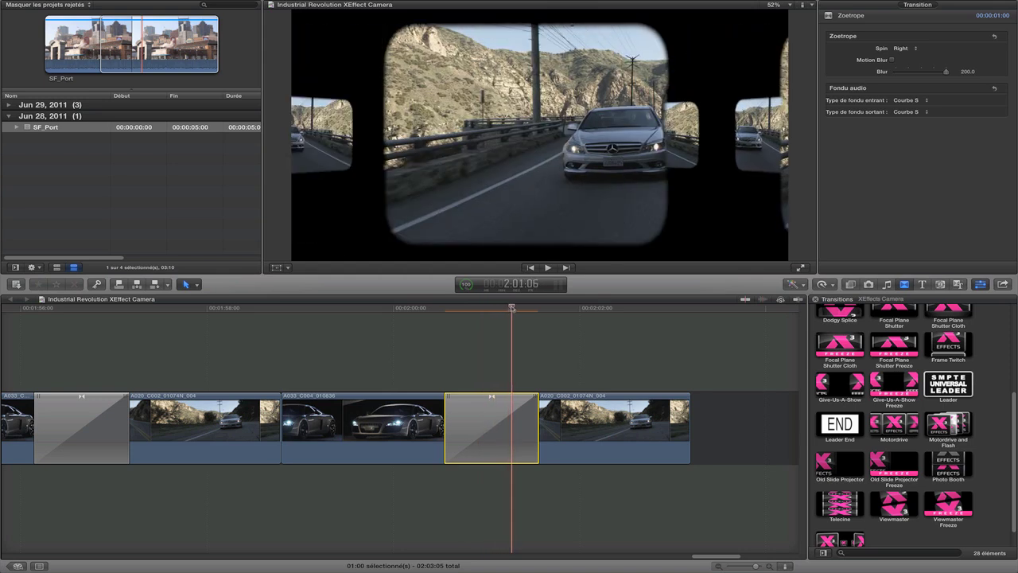
{"action": "left_click_drag", "start_coordinate": [511, 307], "coordinate": [486, 329]}
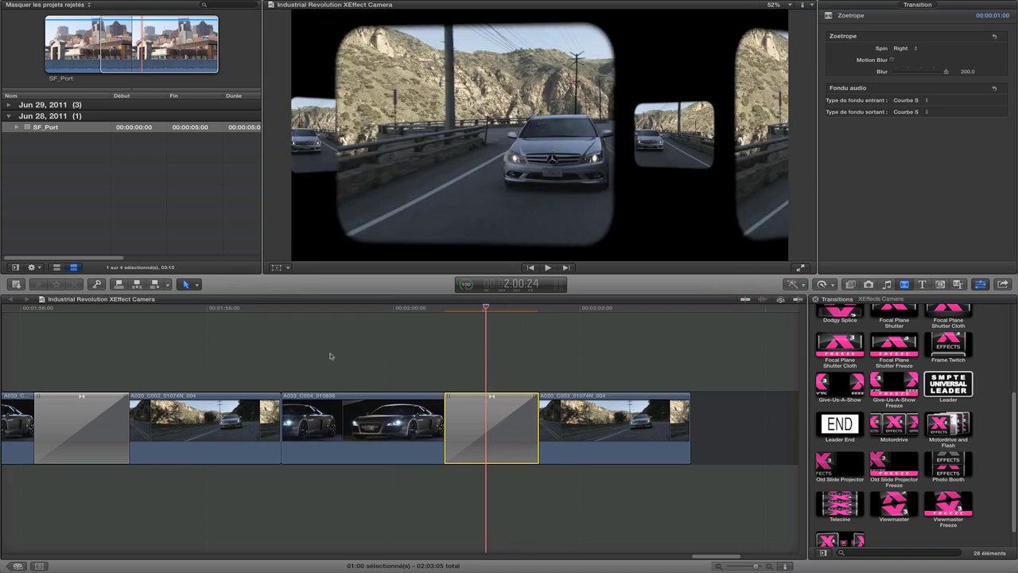
- Fit the whole project in the timeline and scrub back to about 4 seconds from its start
{"action": "key", "text": "shift+z"}
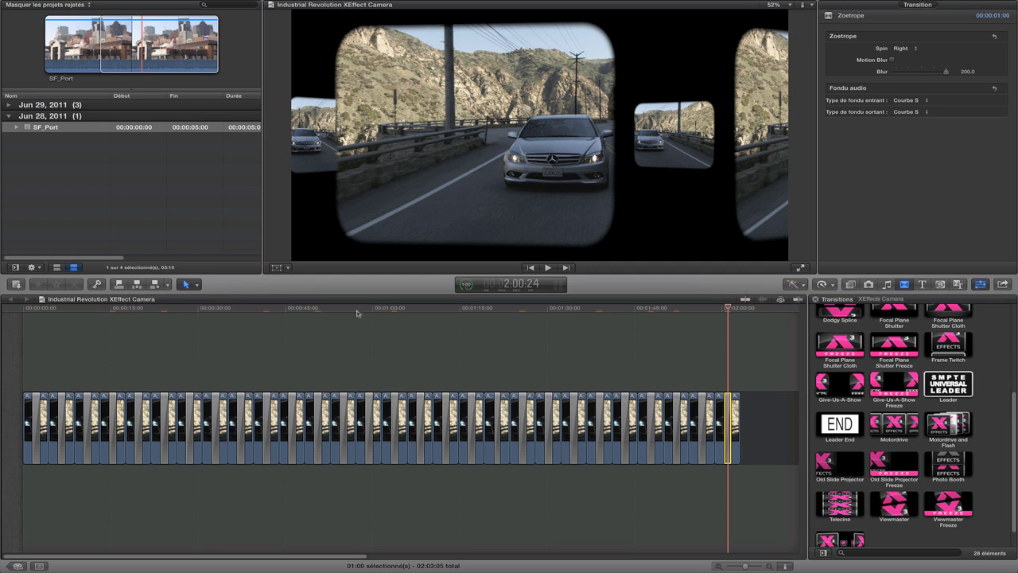
{"action": "left_click_drag", "start_coordinate": [357, 313], "coordinate": [47, 342]}
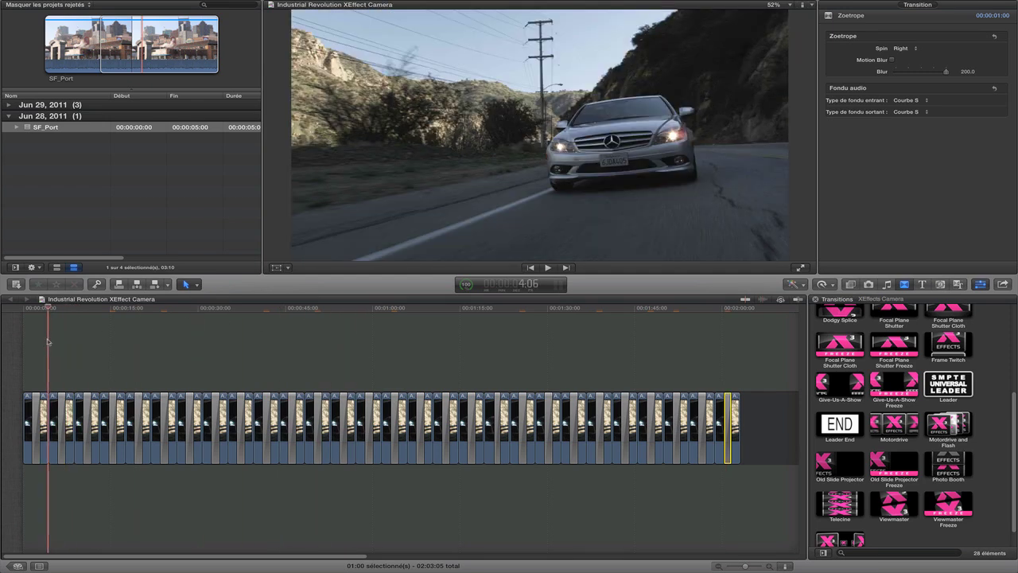